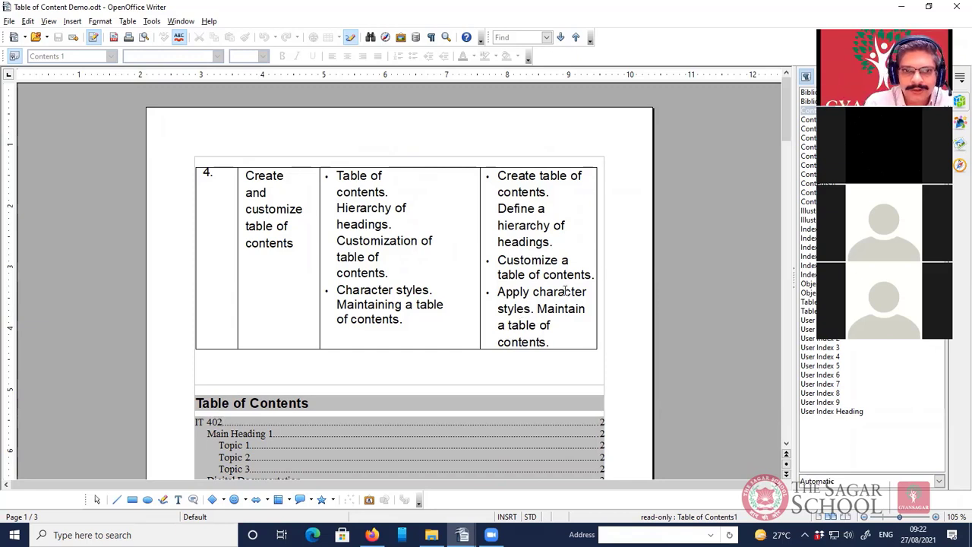
Examine the table of contents' hierarchy of entries, from the IT 402 and Physics titles down to their main headings and topics
scroll(532, 348, "down", 1)
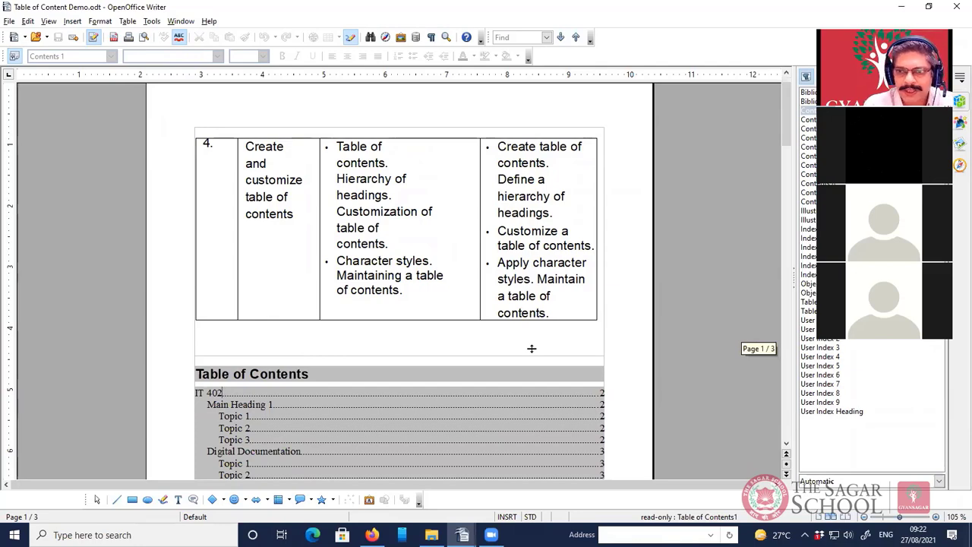
scroll(531, 348, "down", 3)
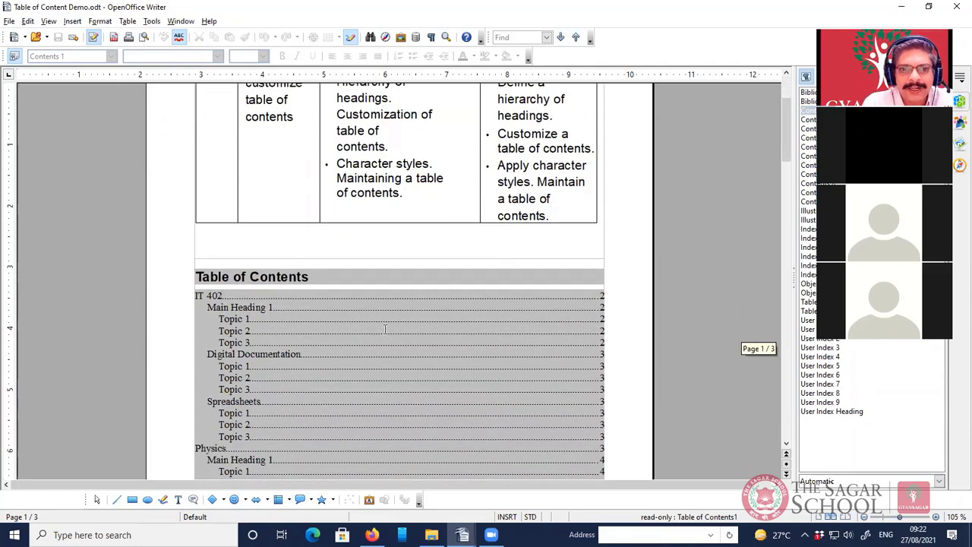
scroll(221, 300, "down", 1)
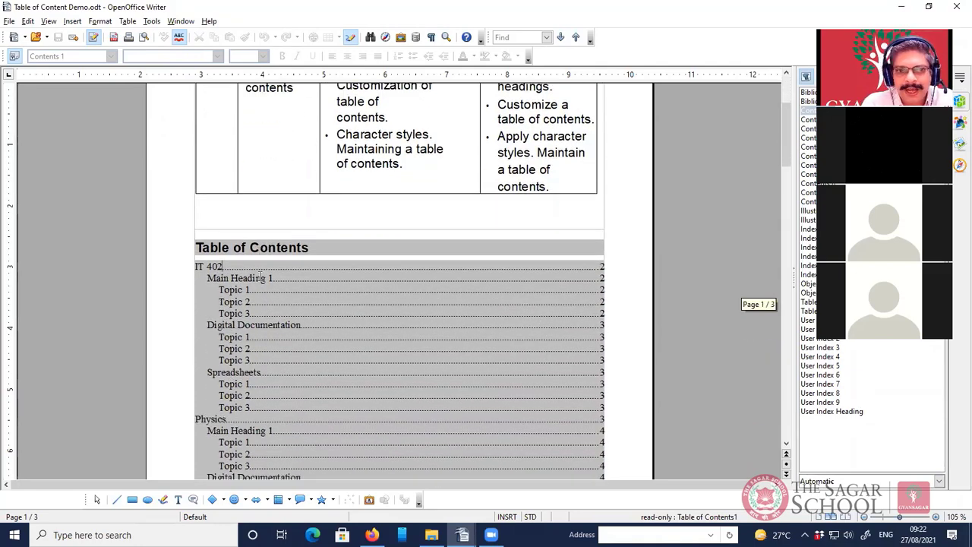
scroll(260, 276, "down", 1)
scroll(250, 275, "down", 2)
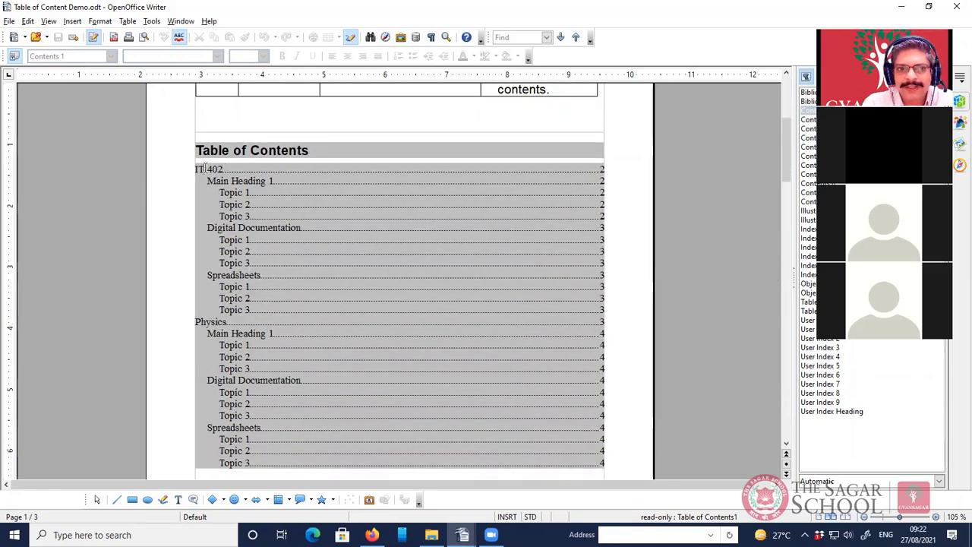
left_click_drag(196, 168, 231, 168)
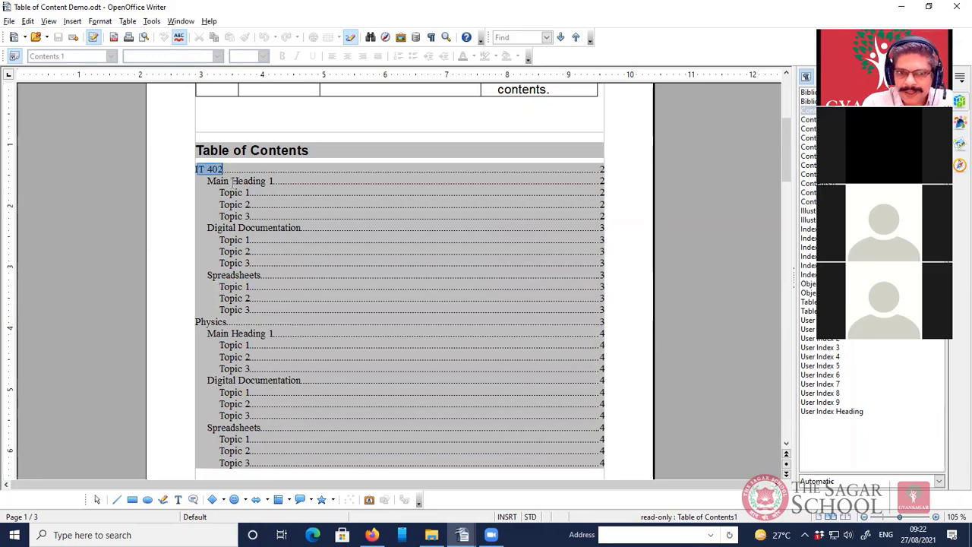
left_click_drag(207, 181, 272, 181)
left_click(207, 228)
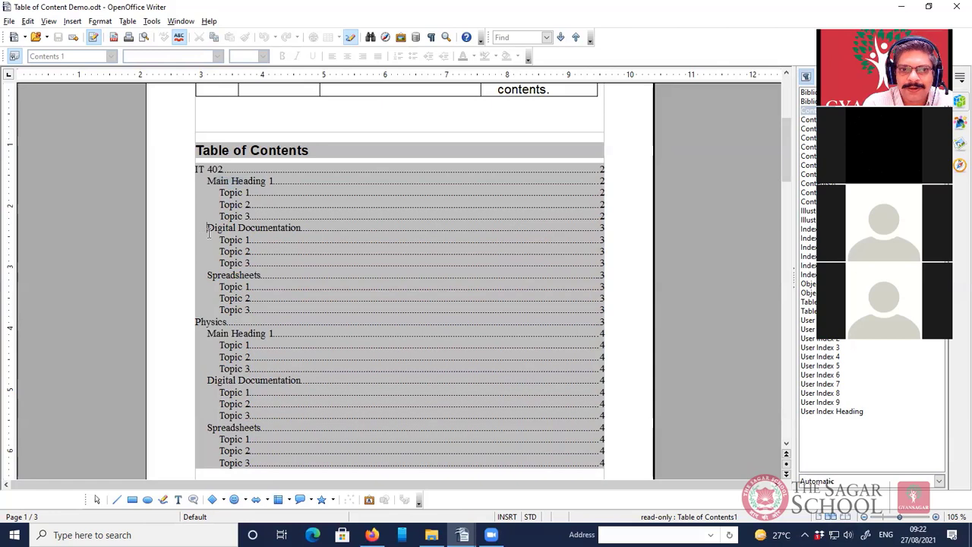
left_click(199, 337)
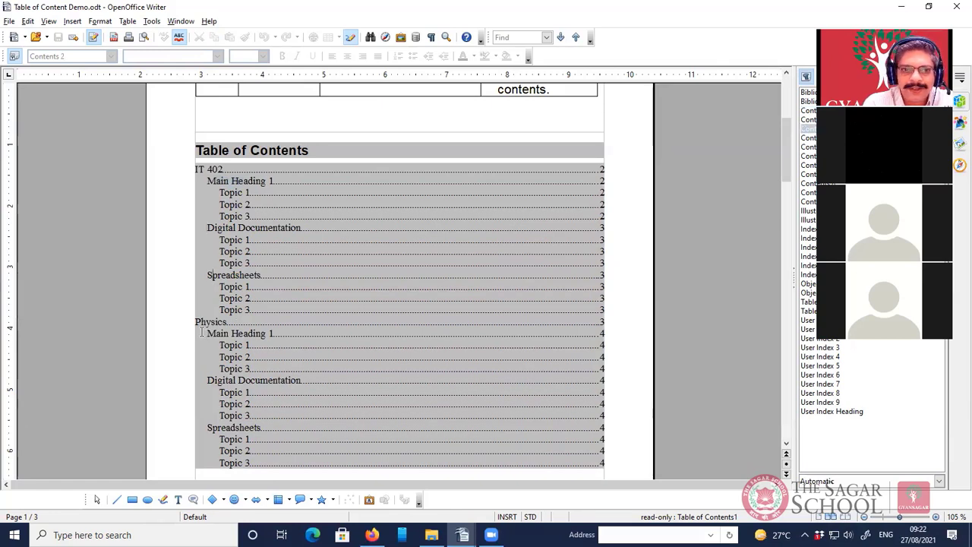
left_click_drag(195, 322, 225, 322)
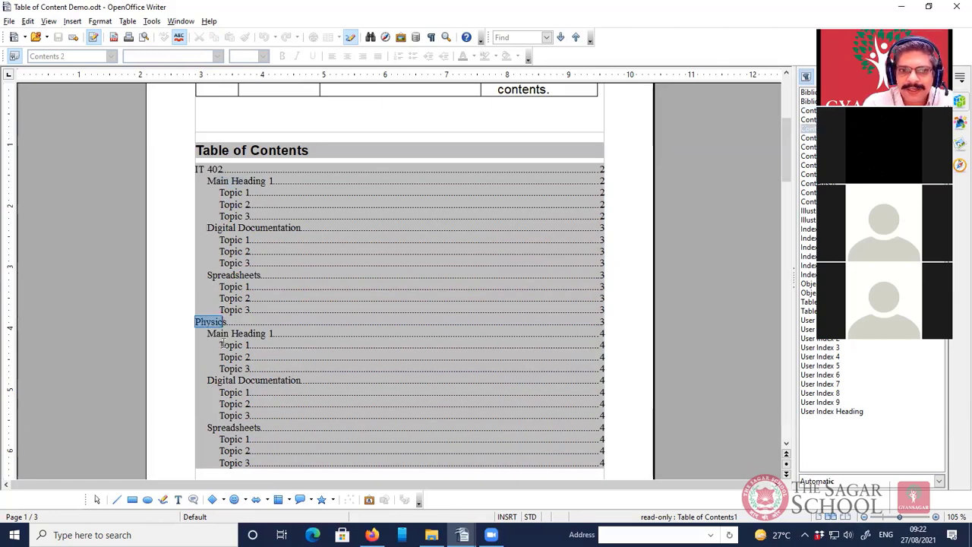
scroll(224, 334, "down", 3)
left_click(202, 241)
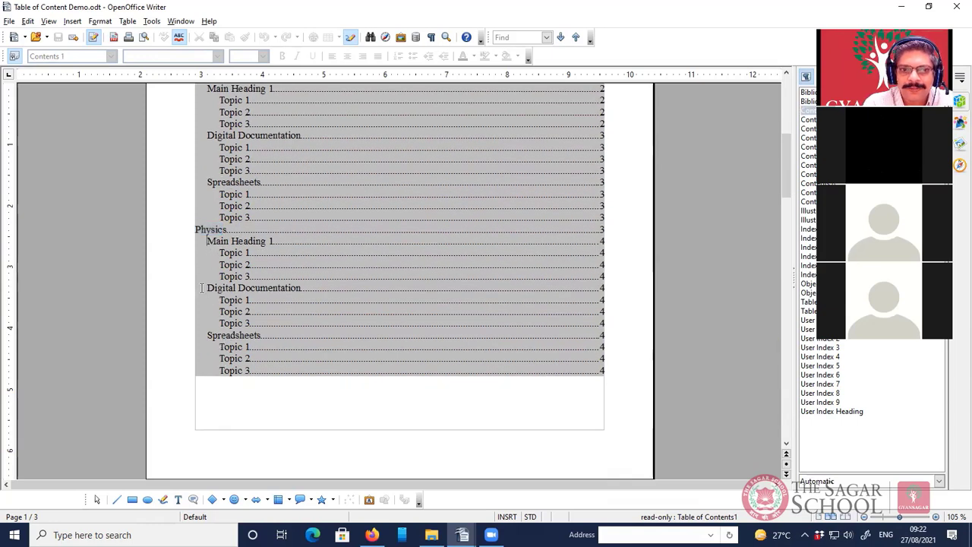
left_click(208, 332)
scroll(208, 331, "up", 2)
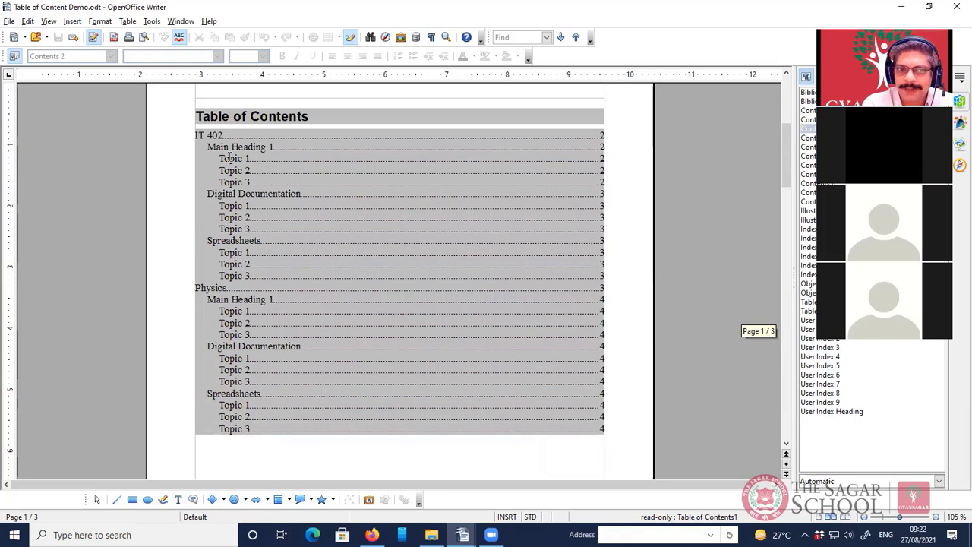
left_click(232, 206)
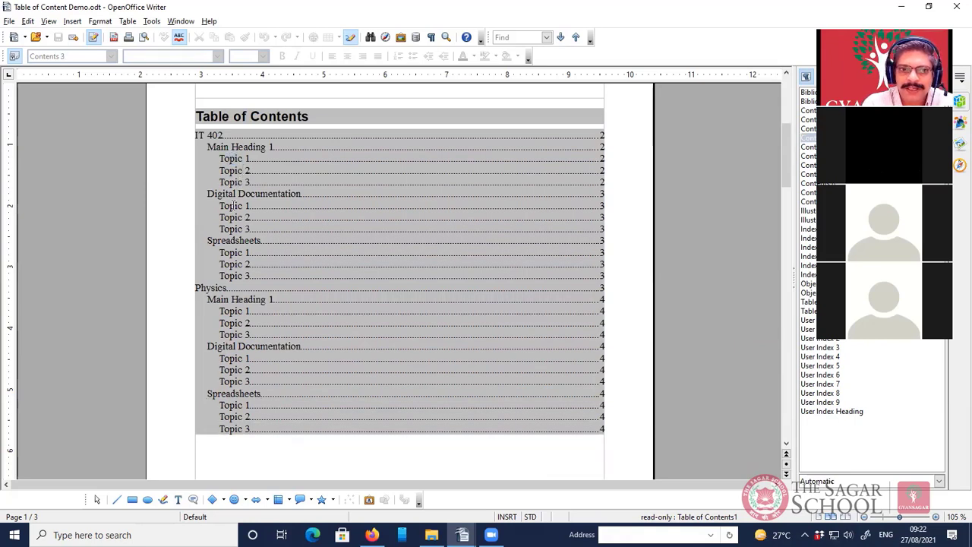
left_click(227, 288)
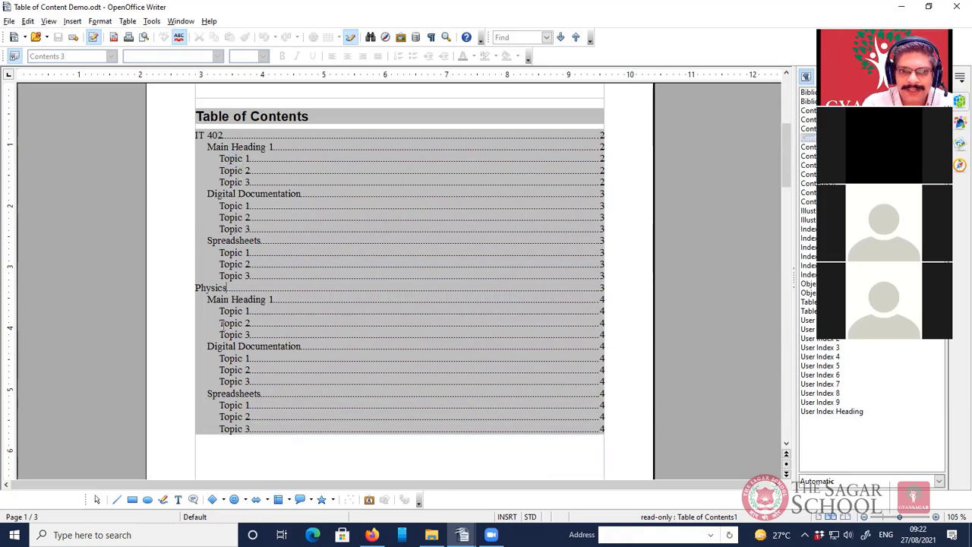
Review the document body's titles, main headings, topics and sample text on the pages following the table of contents
scroll(323, 362, "down", 5)
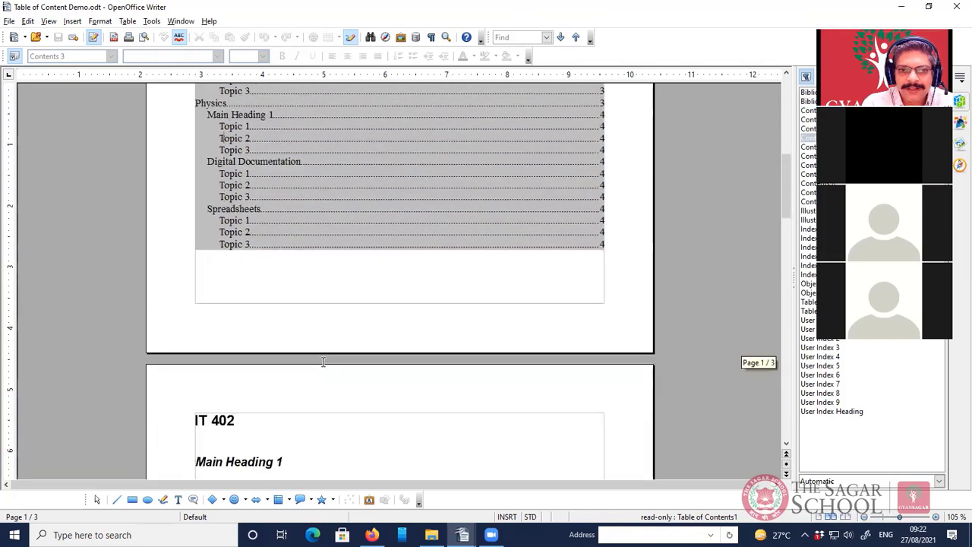
scroll(322, 362, "down", 8)
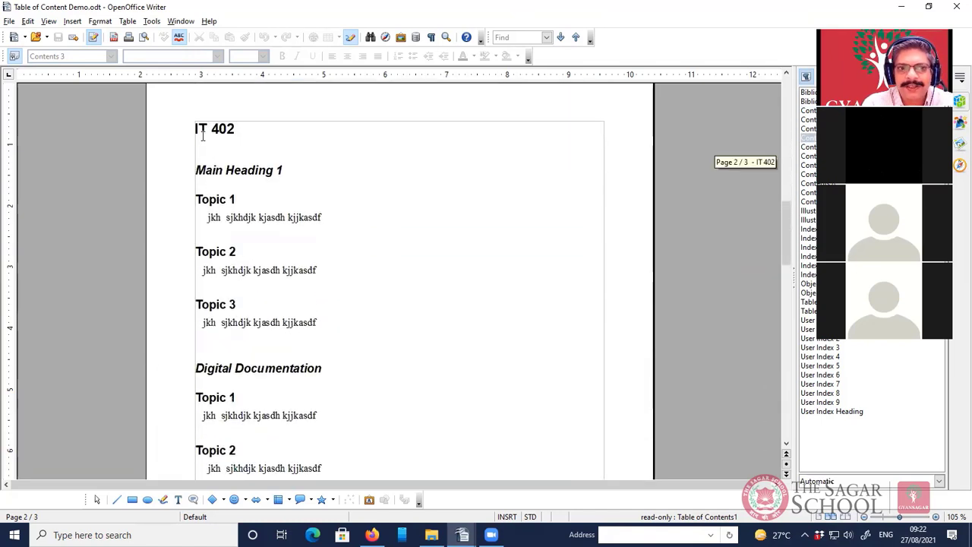
left_click_drag(195, 129, 286, 130)
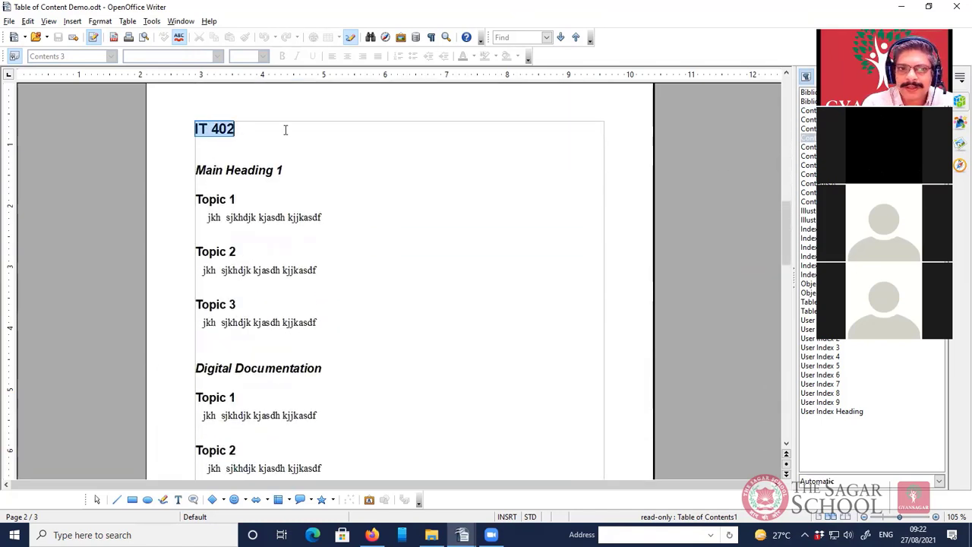
left_click(203, 130)
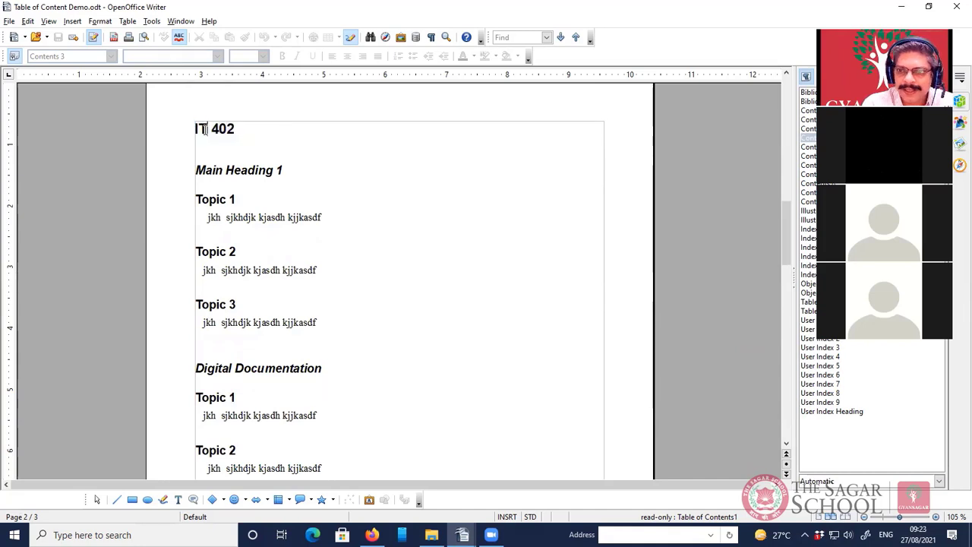
left_click(217, 168)
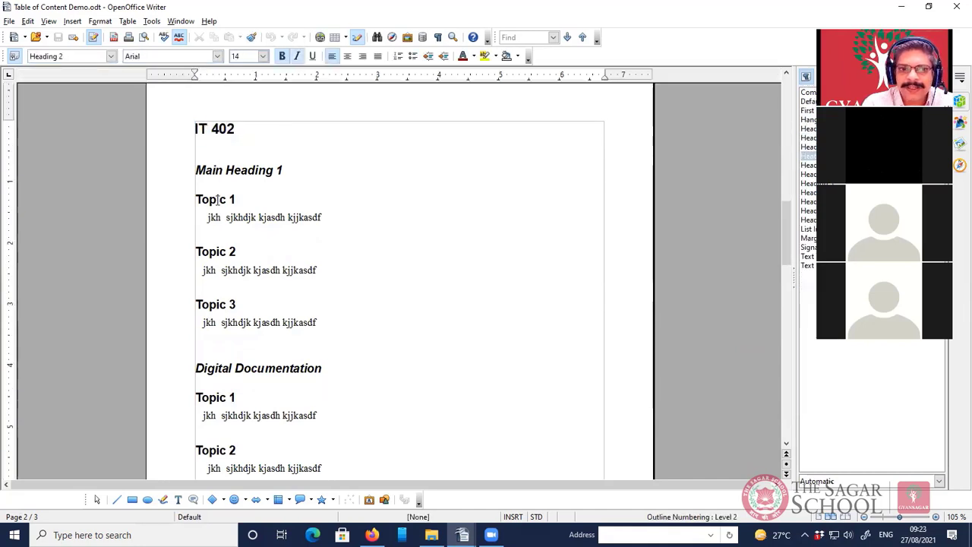
left_click(218, 199)
scroll(213, 304, "down", 3)
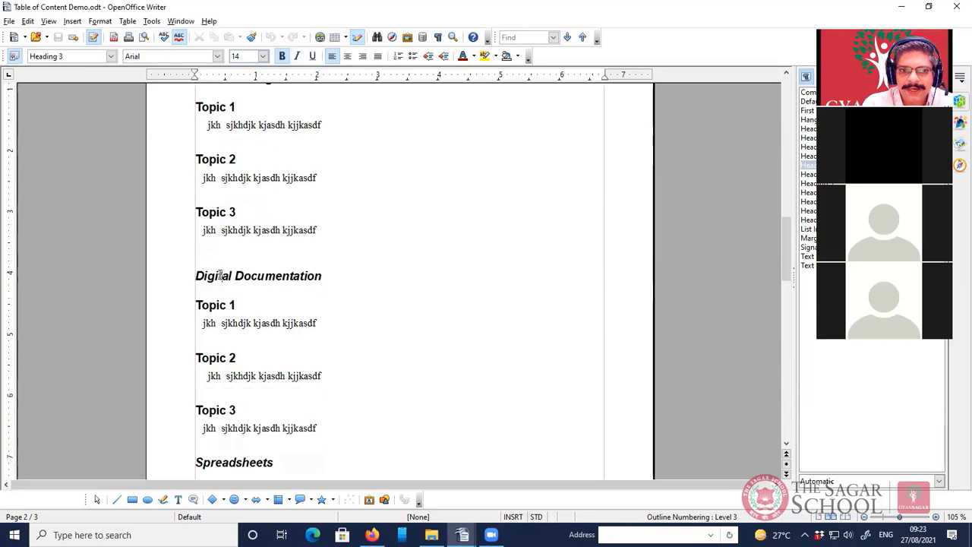
triple_click(213, 325)
left_click_drag(224, 376, 307, 375)
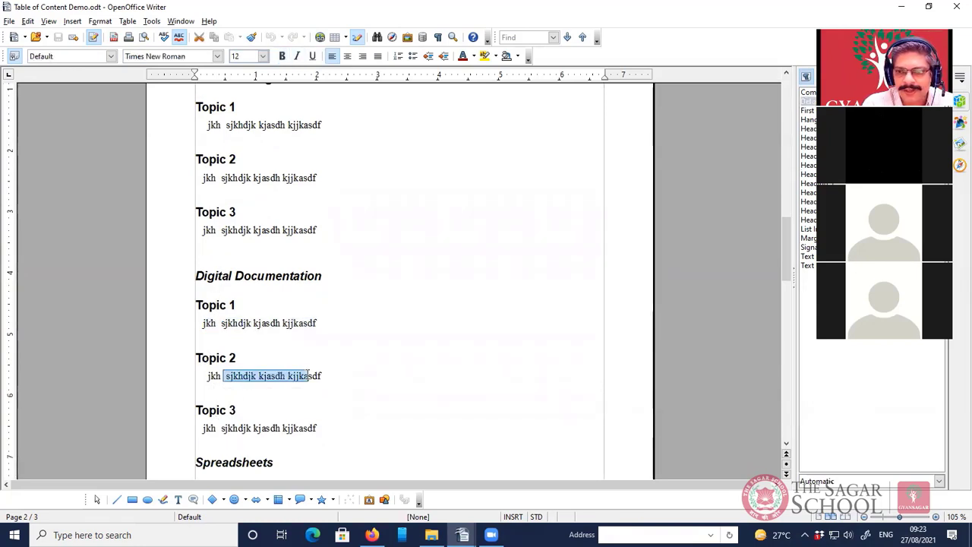
left_click(279, 427)
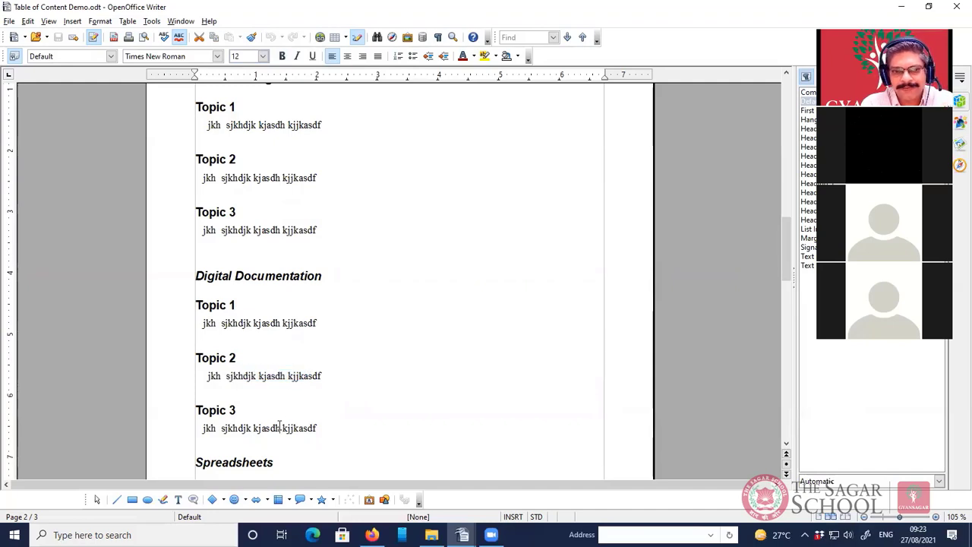
scroll(278, 426, "down", 2)
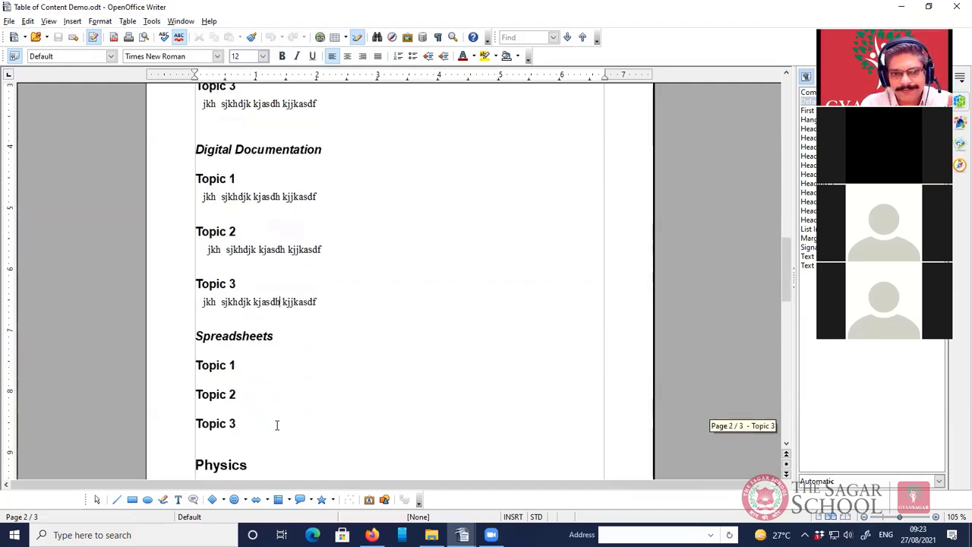
scroll(277, 424, "down", 2)
scroll(332, 359, "down", 4)
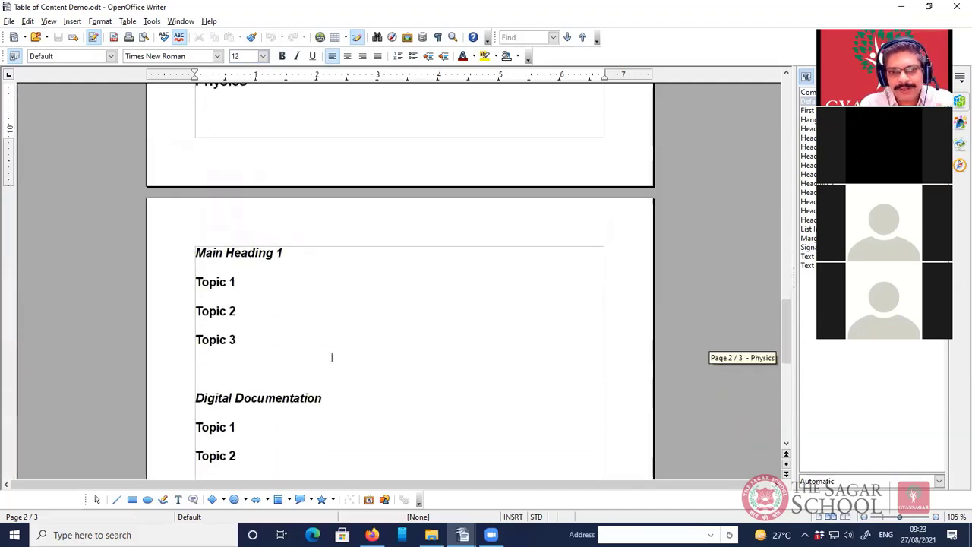
scroll(332, 358, "down", 4)
Delete the existing table of contents on the first page
scroll(330, 354, "up", 5)
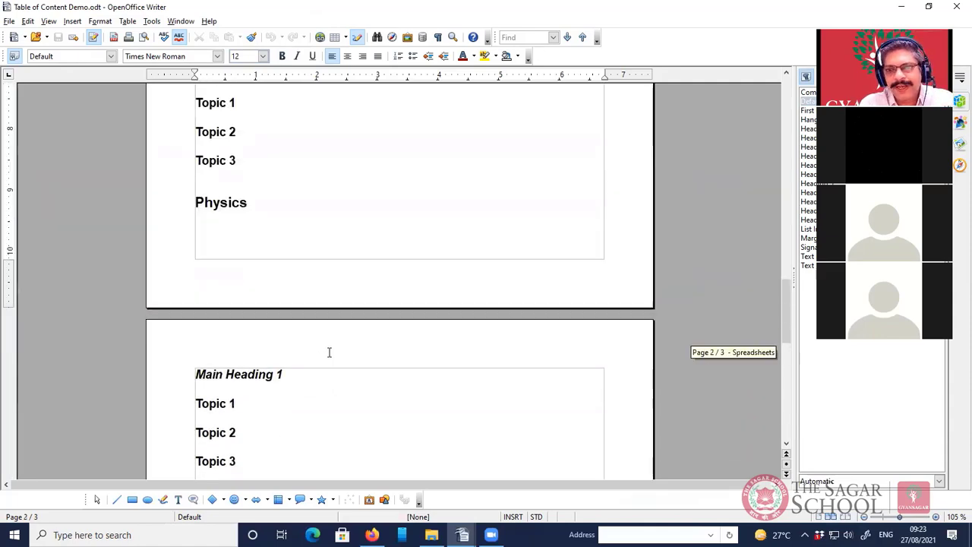
scroll(329, 352, "up", 15)
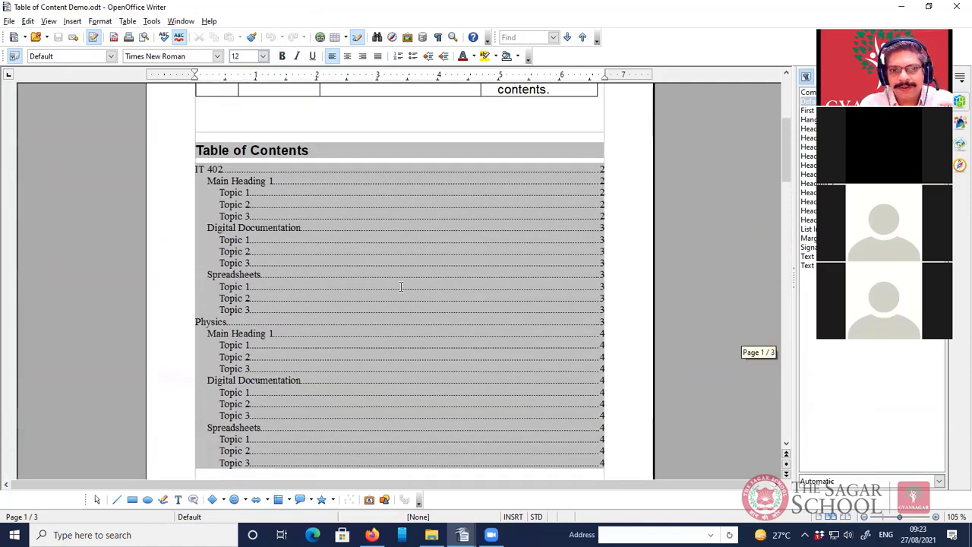
left_click(401, 286)
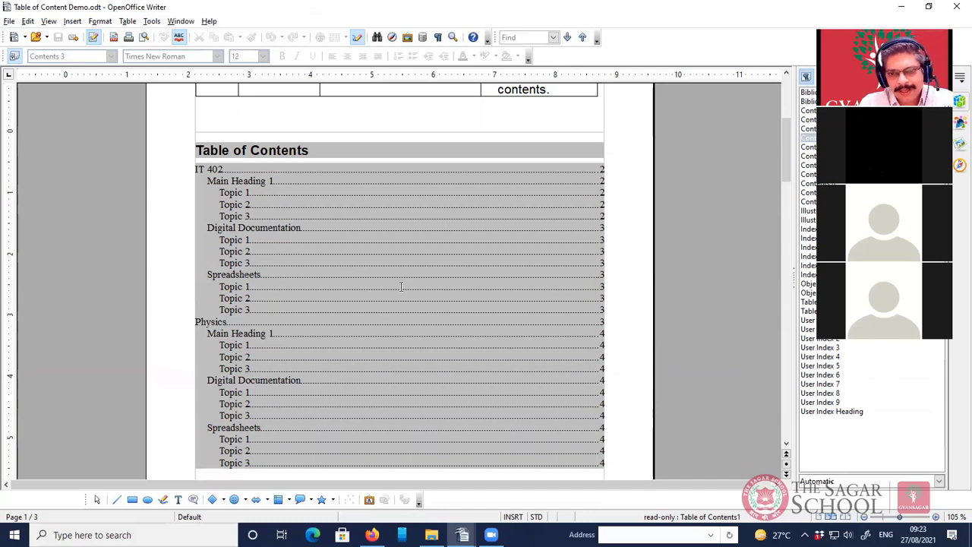
scroll(401, 287, "down", 1)
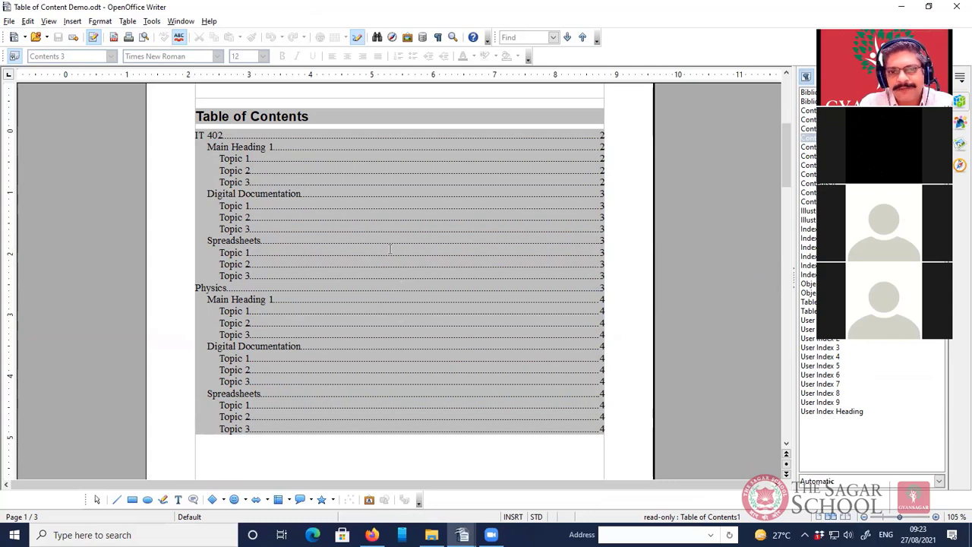
right_click(389, 249)
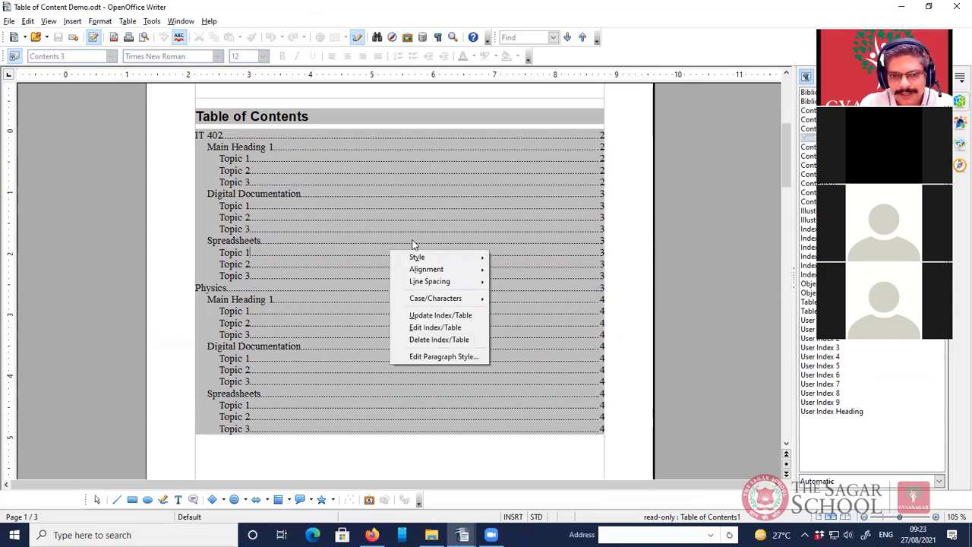
left_click(438, 340)
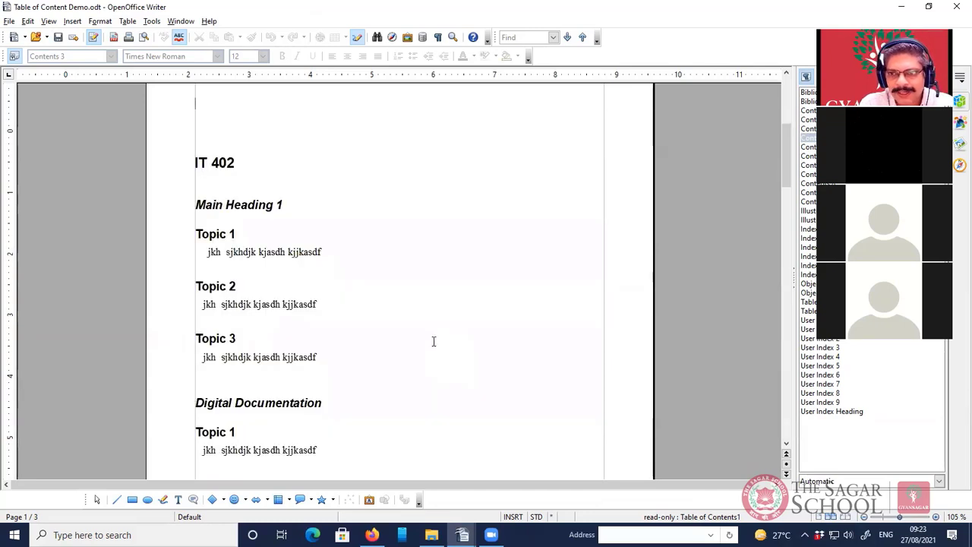
scroll(434, 341, "down", 1)
scroll(432, 339, "up", 3)
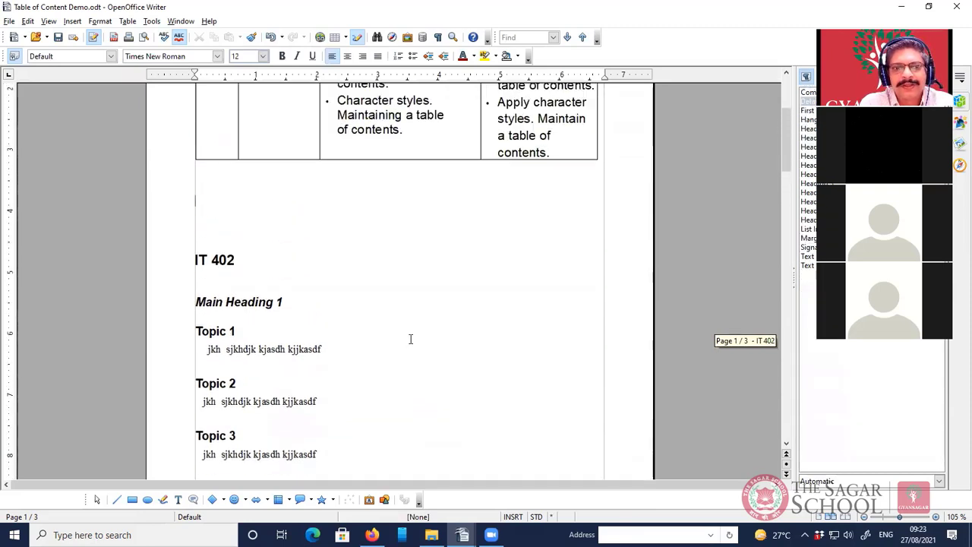
Replace the "Main Heading 1" heading under IT 402 with "Chapter 1 Communication Skills"
scroll(410, 339, "down", 2)
left_click(218, 195)
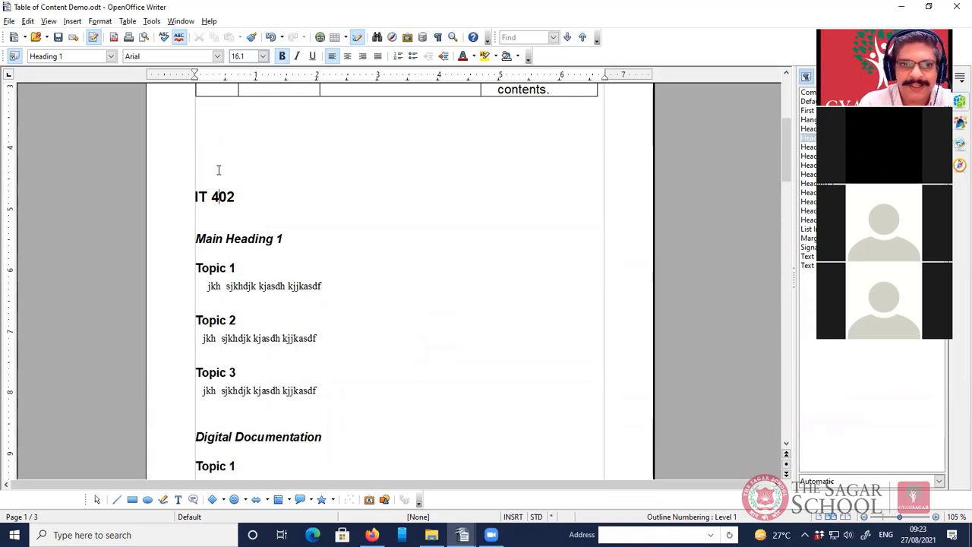
left_click_drag(233, 197, 182, 196)
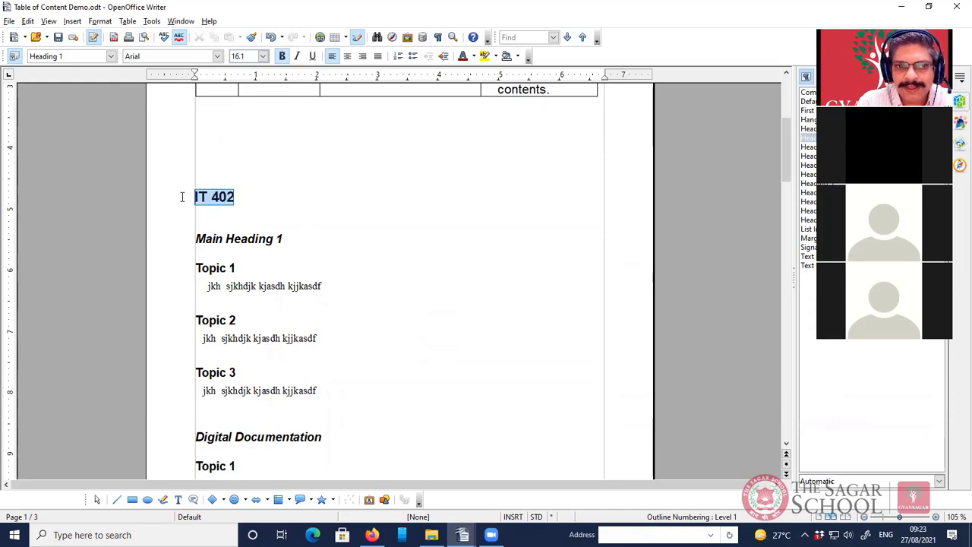
left_click(292, 240)
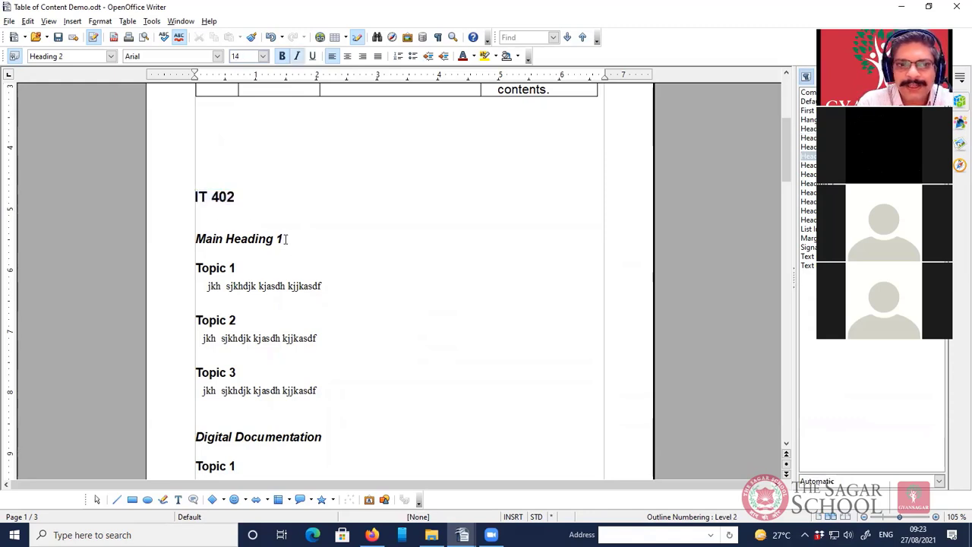
left_click_drag(281, 239, 157, 241)
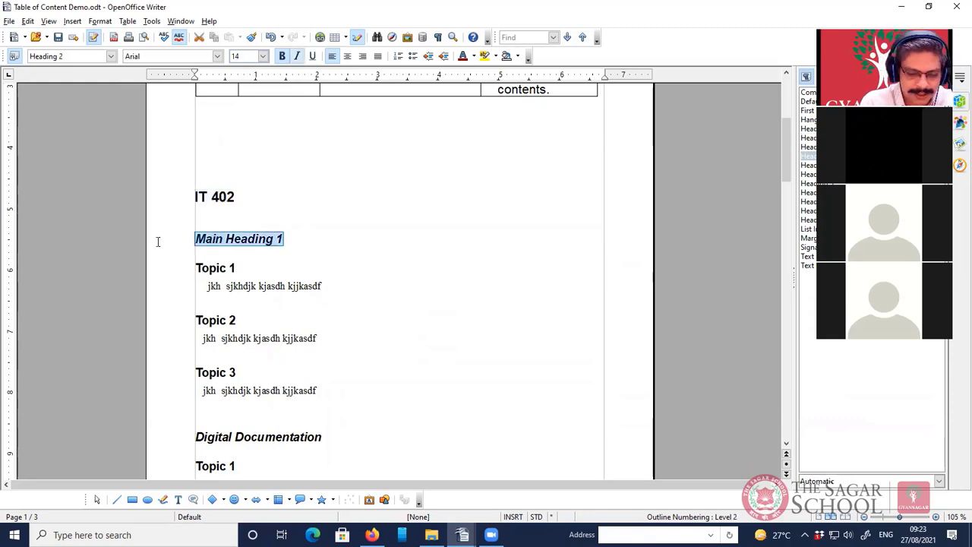
type("Ch")
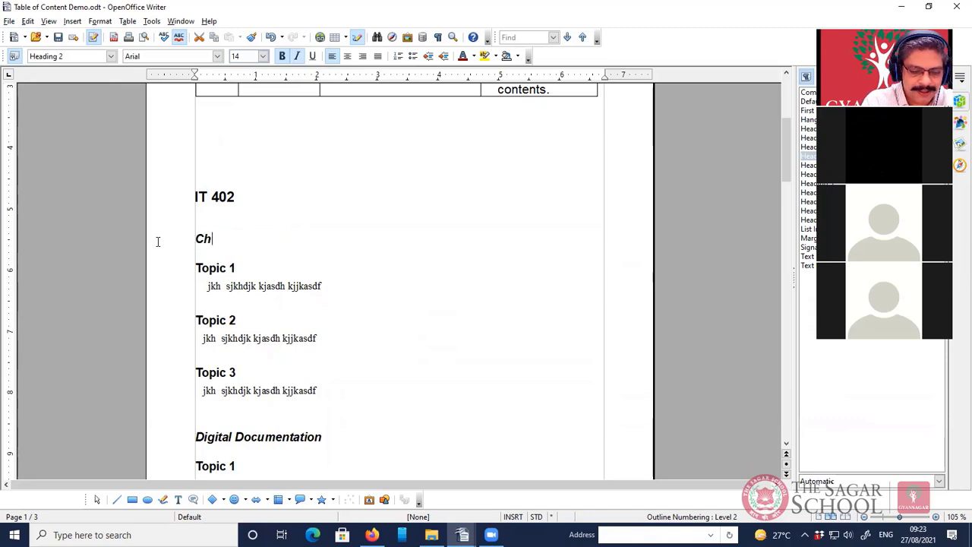
type("apter 1 Communication Skills")
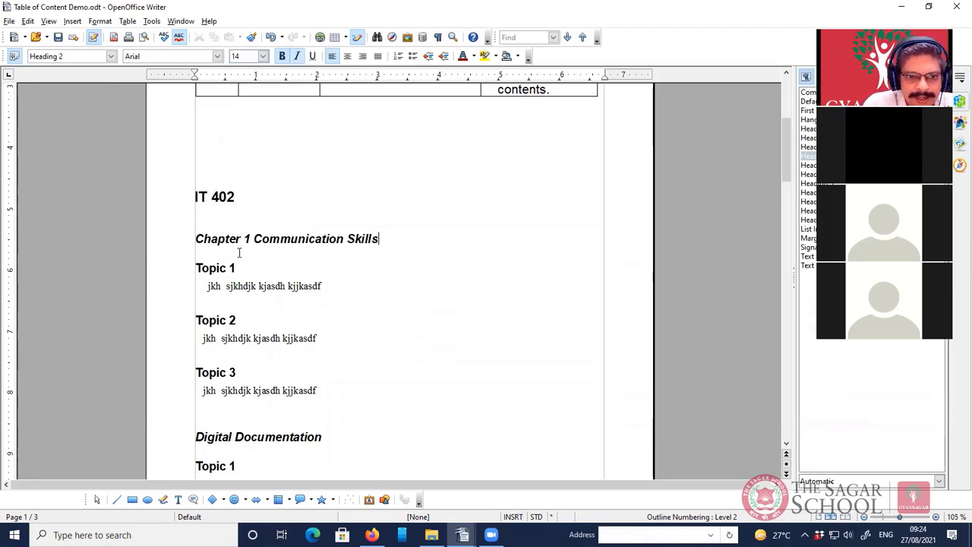
Check which paragraph style is applied to the IT 402 title, the Chapter 1 Communication Skills heading and its Topic 1 subheading
scroll(240, 253, "down", 3)
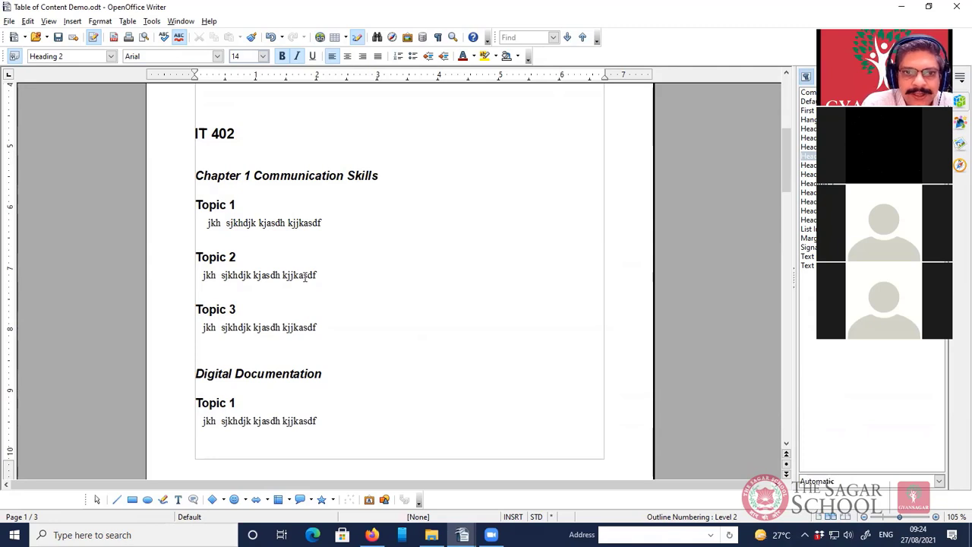
left_click(223, 153)
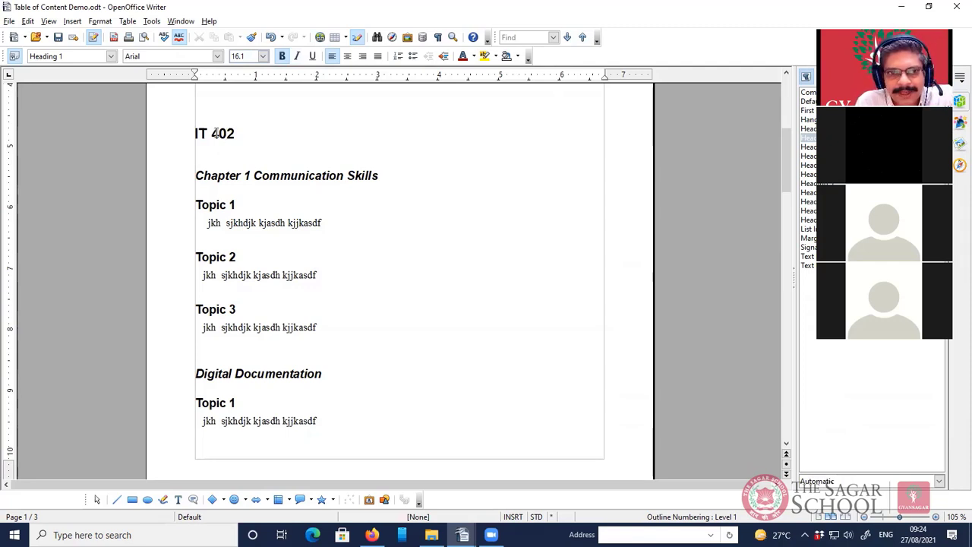
left_click(216, 134)
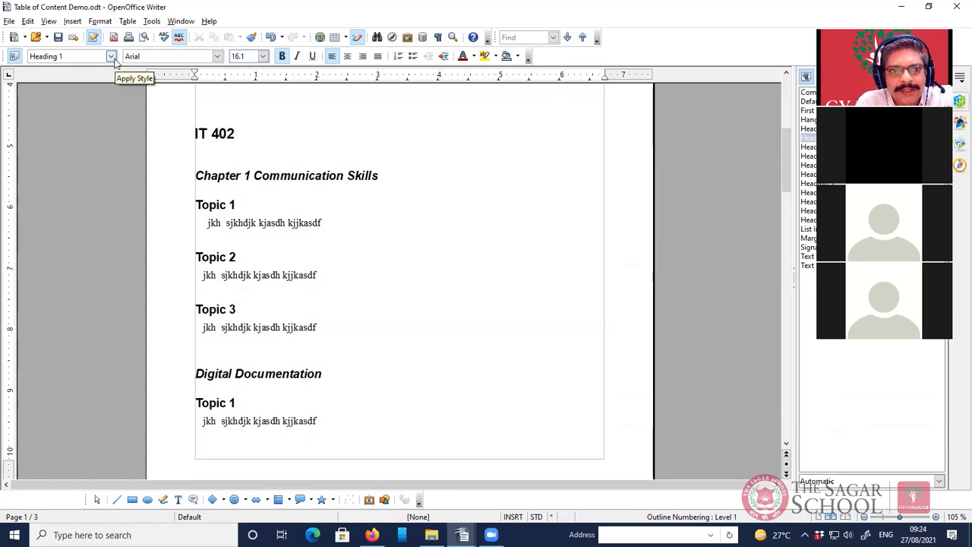
left_click(111, 57)
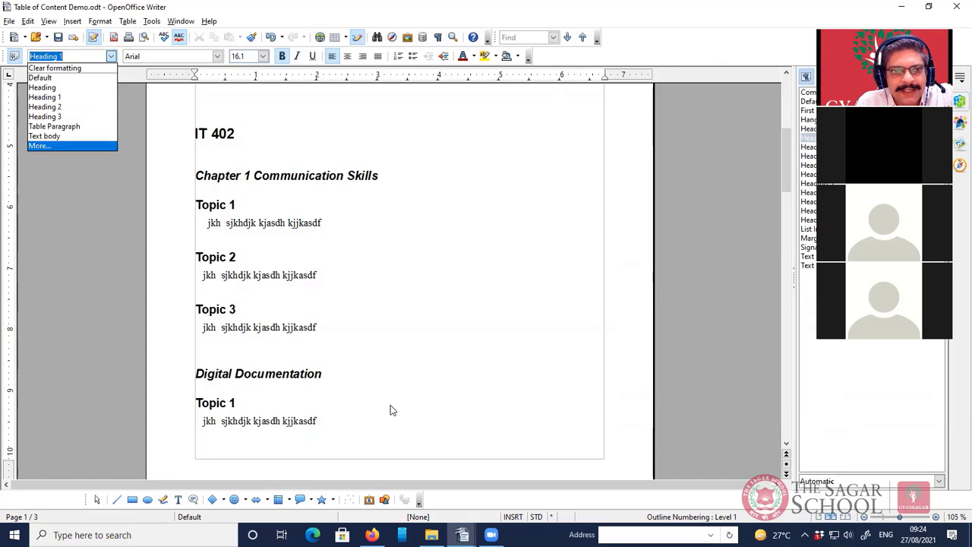
left_click(466, 357)
left_click(226, 133)
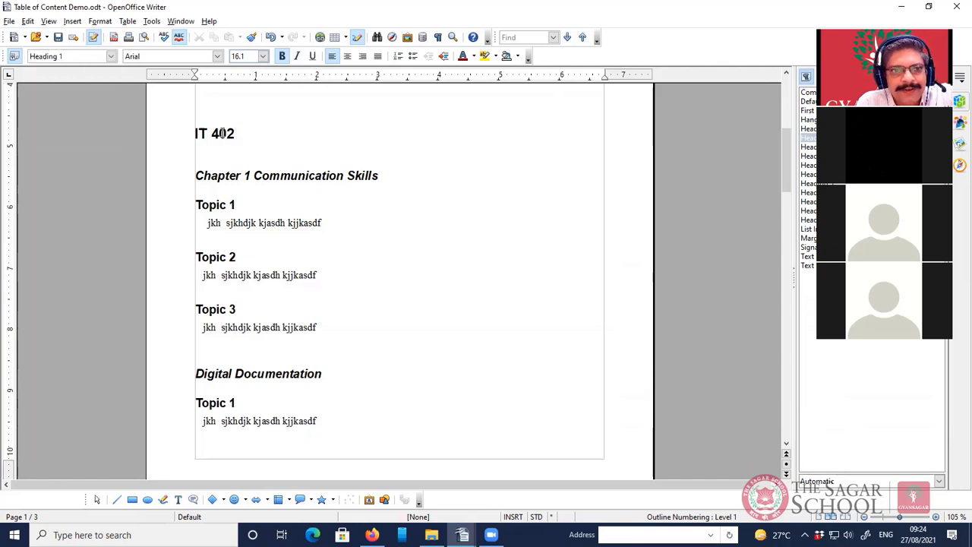
left_click(111, 57)
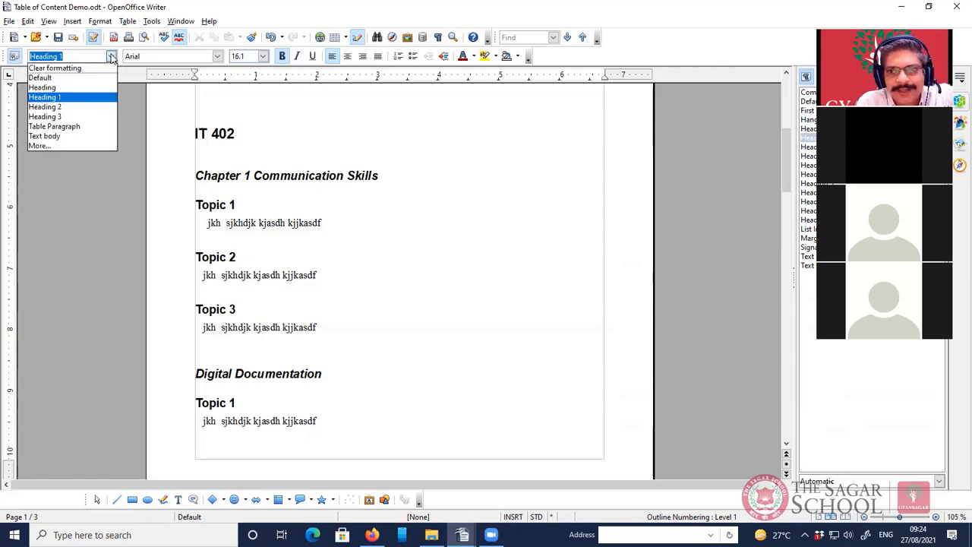
left_click(299, 175)
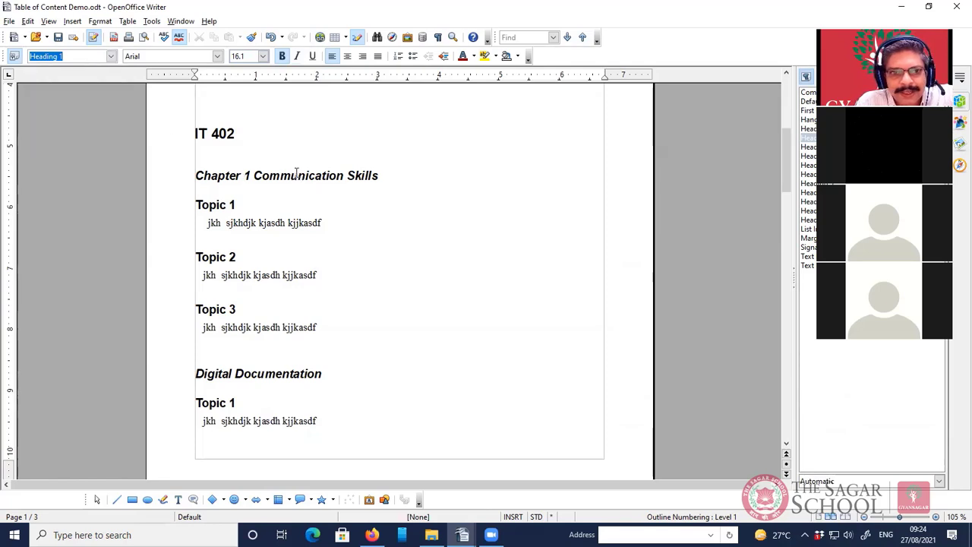
double_click(299, 175)
left_click(111, 57)
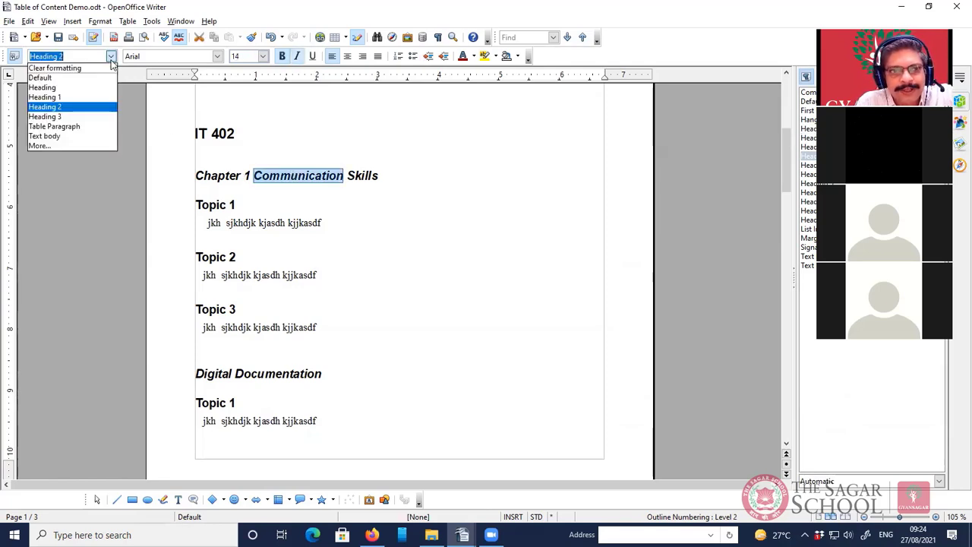
double_click(211, 205)
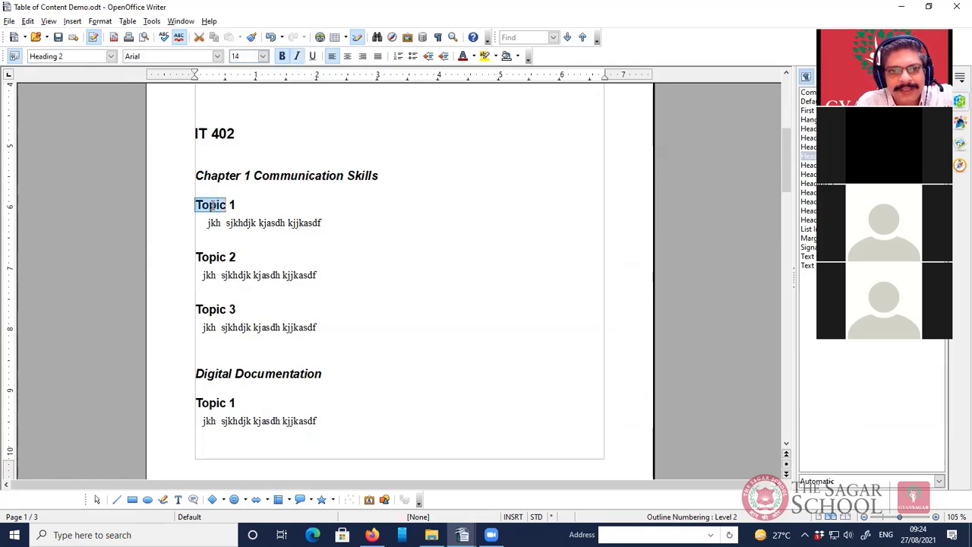
left_click(111, 56)
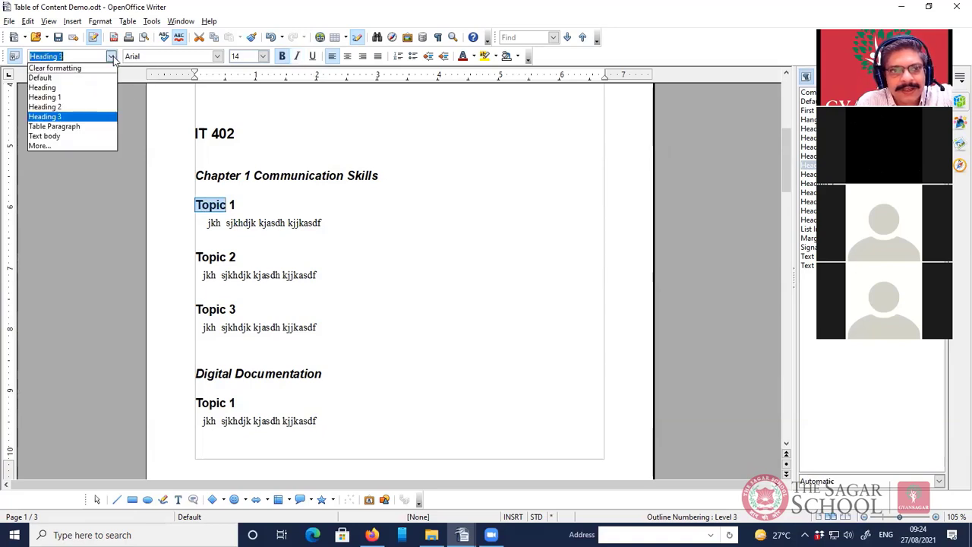
left_click(295, 150)
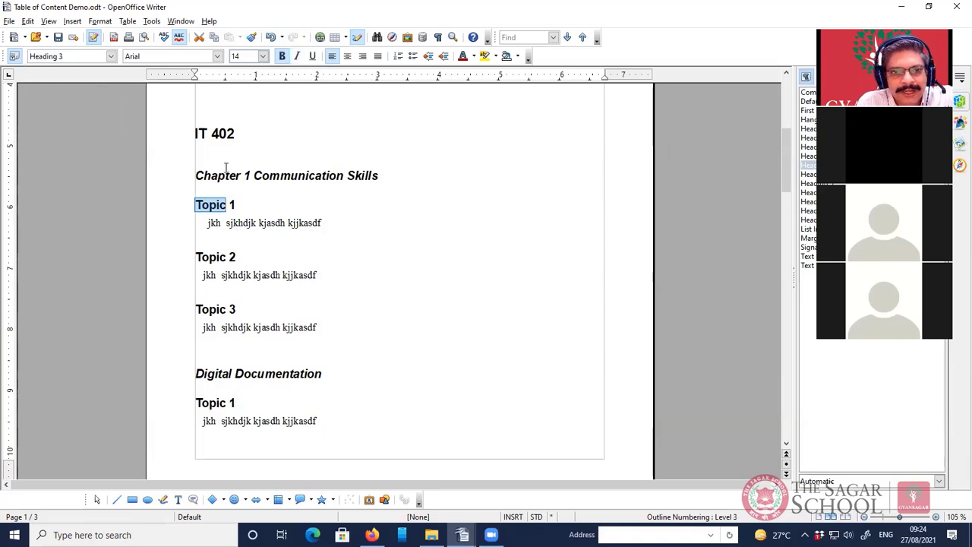
Compare the styles of the IT 402 title, chapter heading and topic headings with the sample body text under Topic 1
left_click(220, 141)
left_click(226, 176)
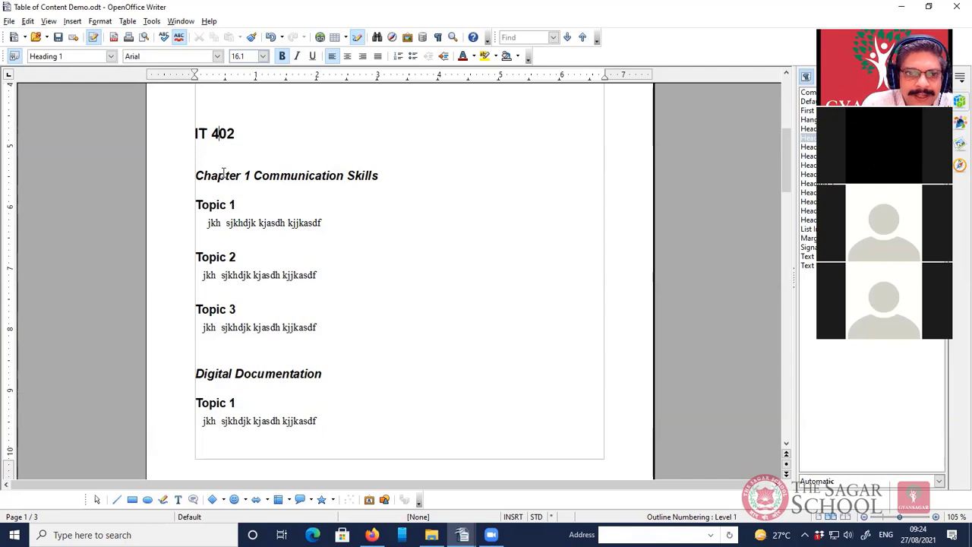
left_click(223, 202)
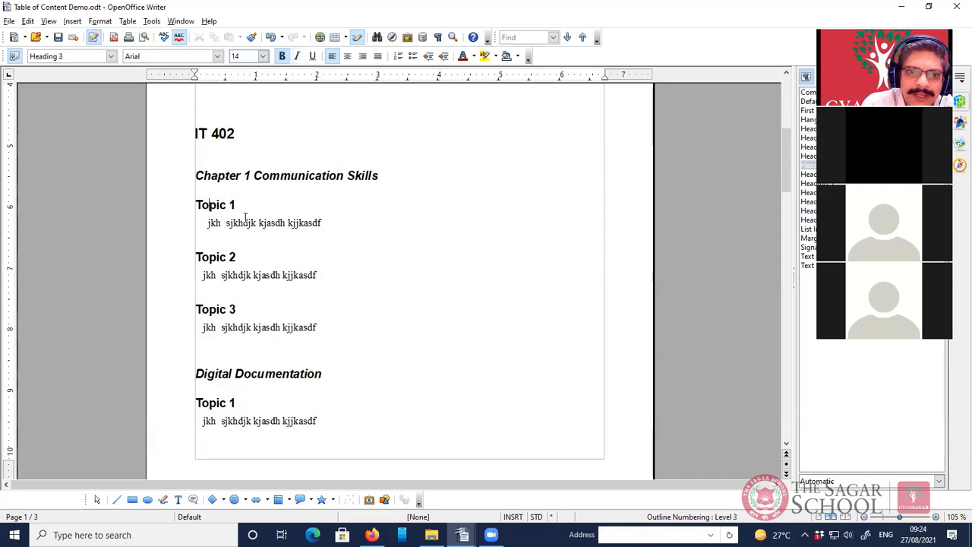
left_click_drag(207, 224, 276, 226)
left_click(318, 220)
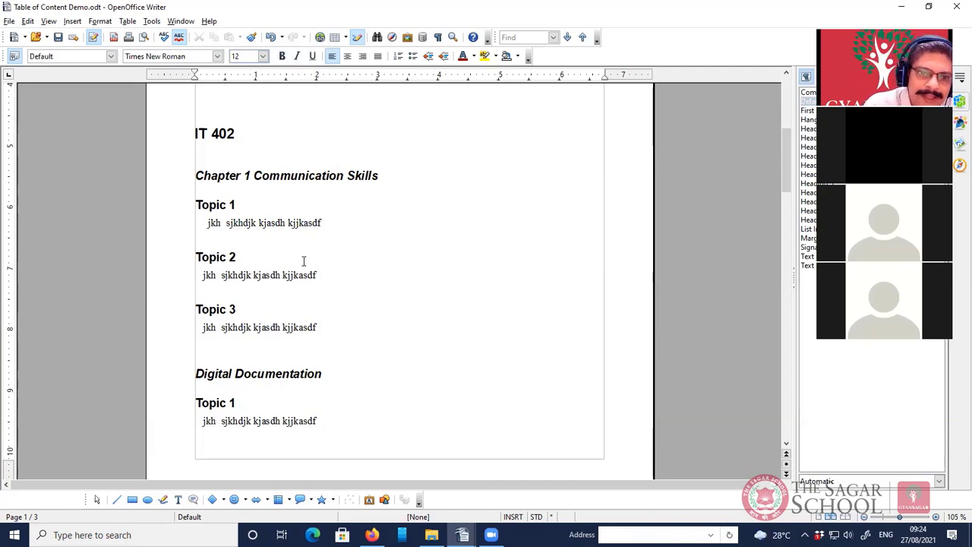
left_click(202, 309)
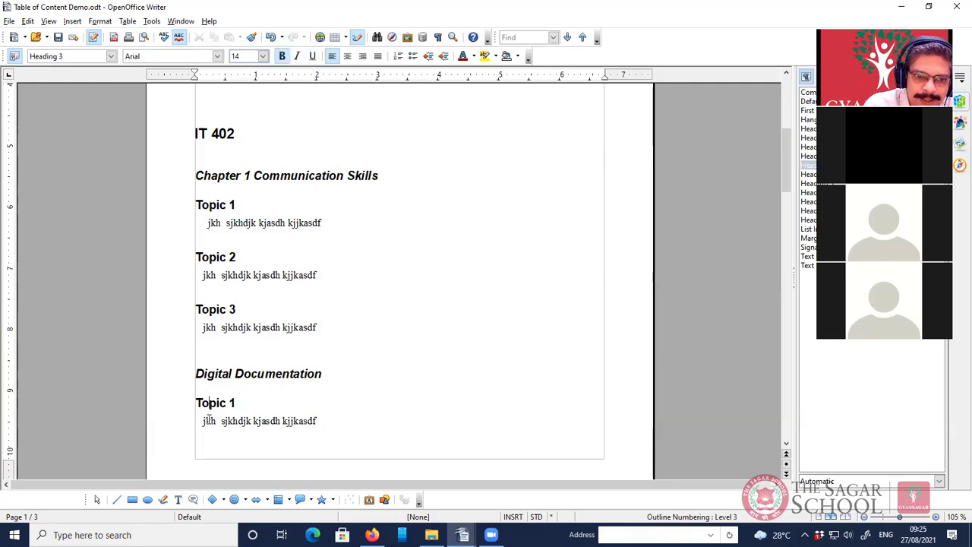
scroll(221, 397, "down", 3)
scroll(228, 395, "up", 6)
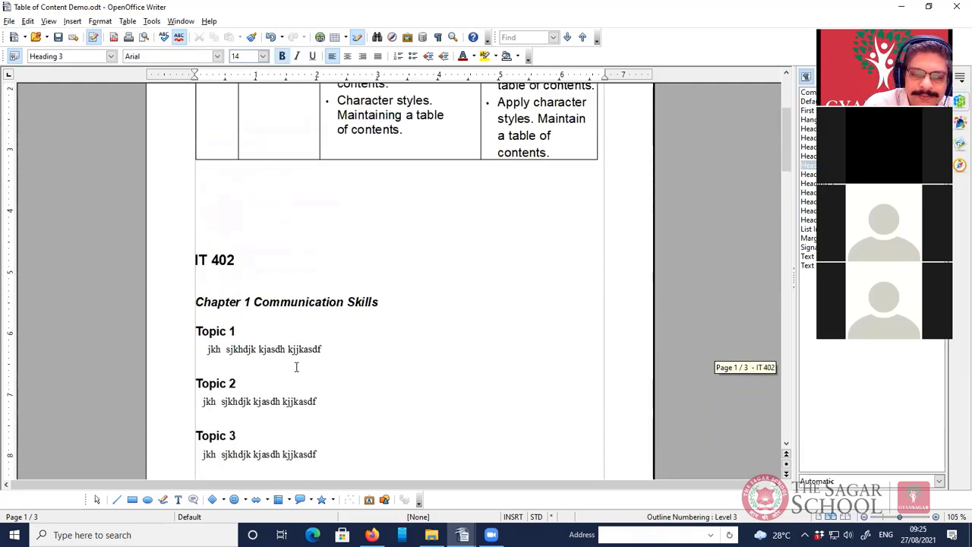
Insert a Table of Contents for the entire document on the blank line between the first-page table and the IT 402 title, using the default settings
scroll(297, 367, "down", 1)
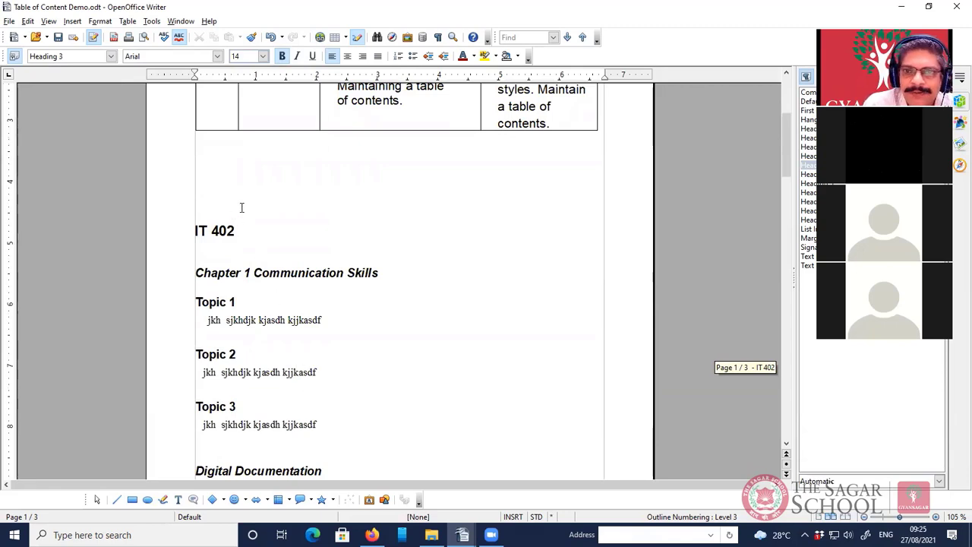
left_click(231, 157)
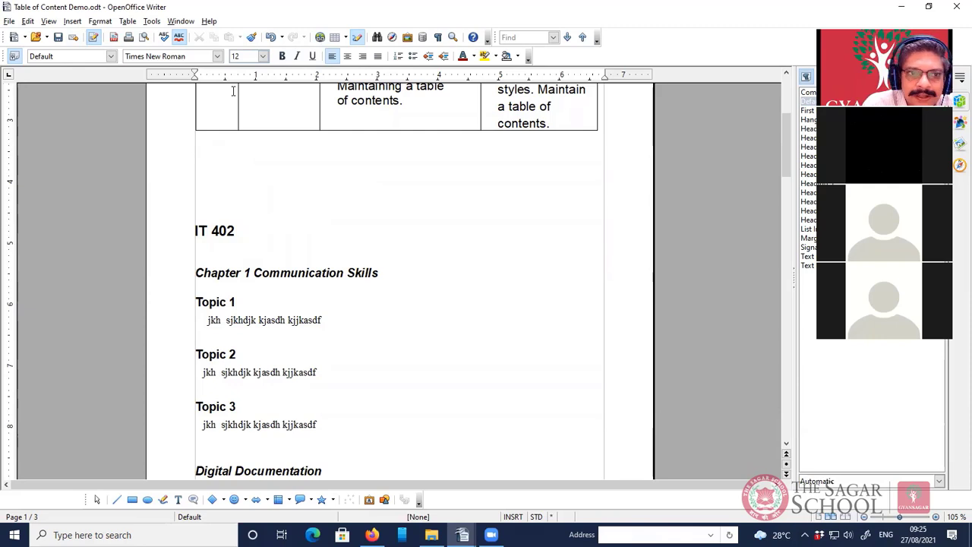
left_click(73, 21)
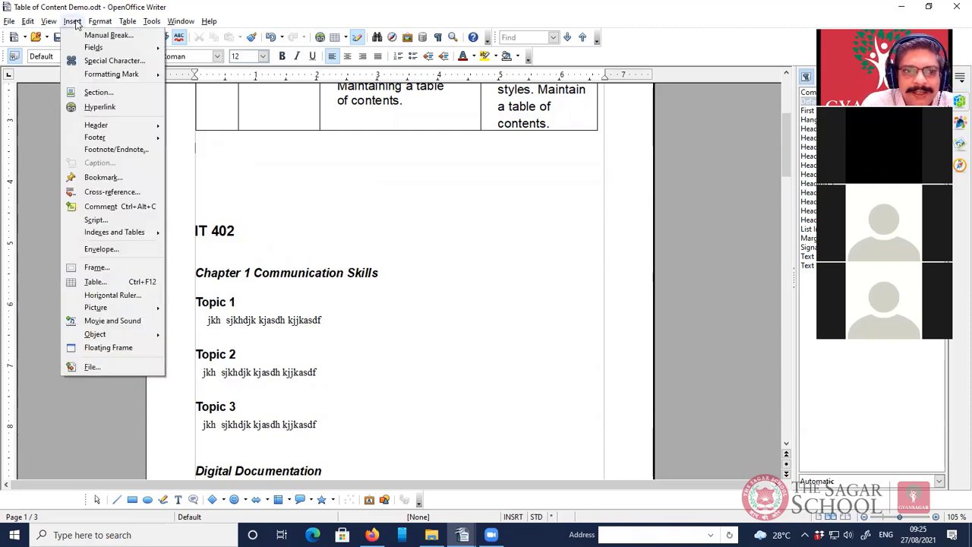
mouse_move(95, 235)
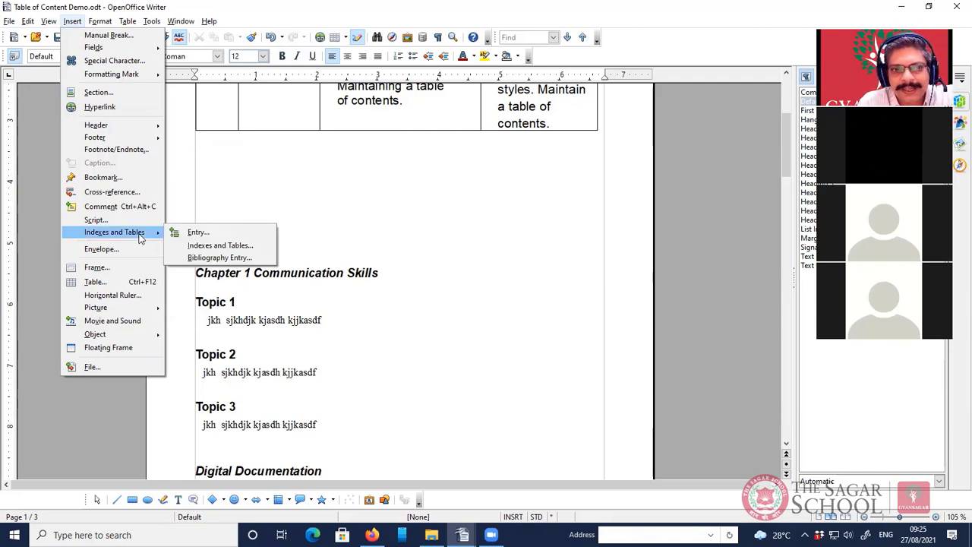
left_click(222, 246)
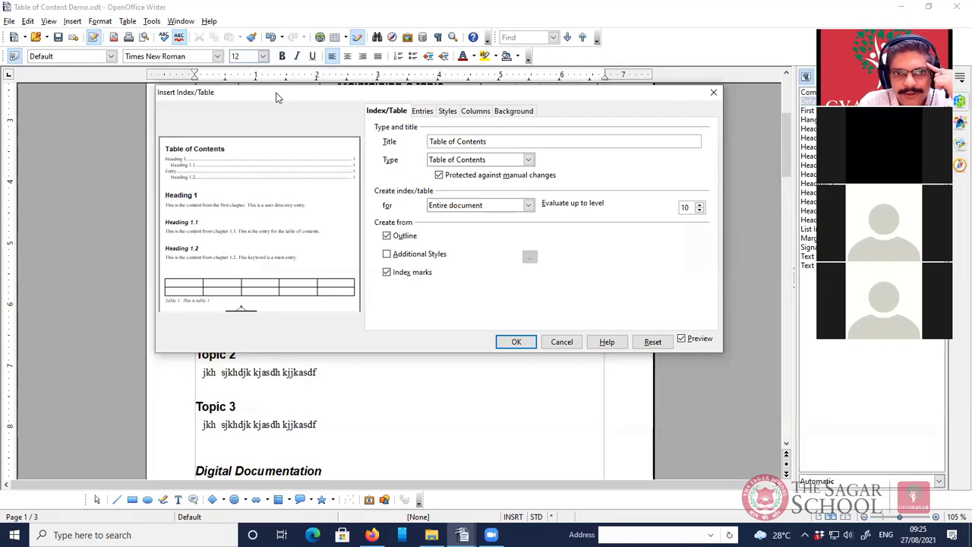
left_click_drag(272, 93, 254, 83)
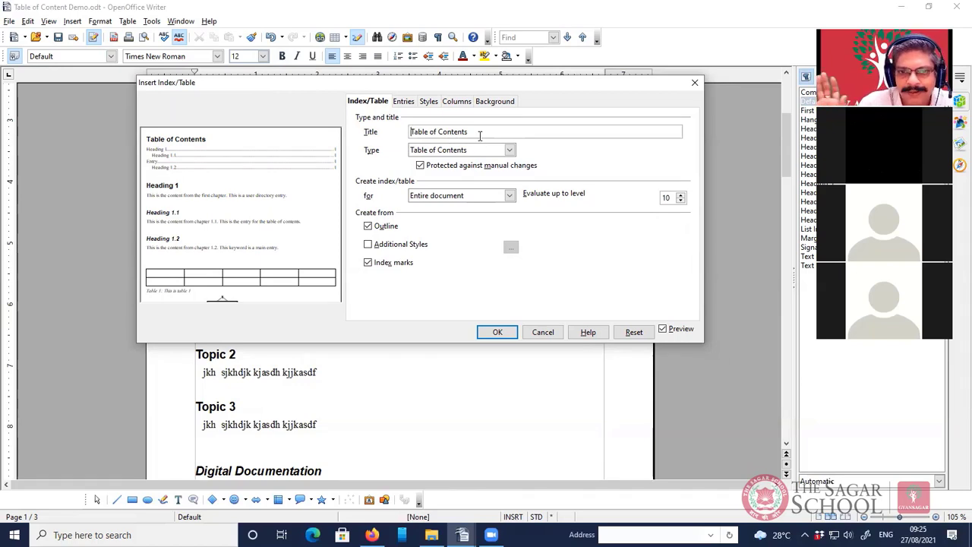
left_click(498, 332)
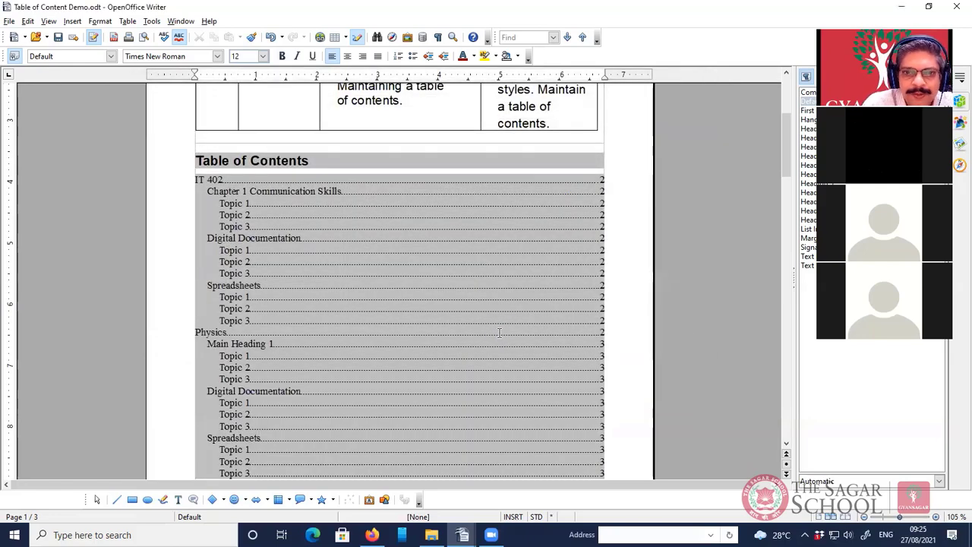
Examine the new table of contents' title and its hierarchy of entries under IT 402 and Physics
scroll(474, 306, "down", 3)
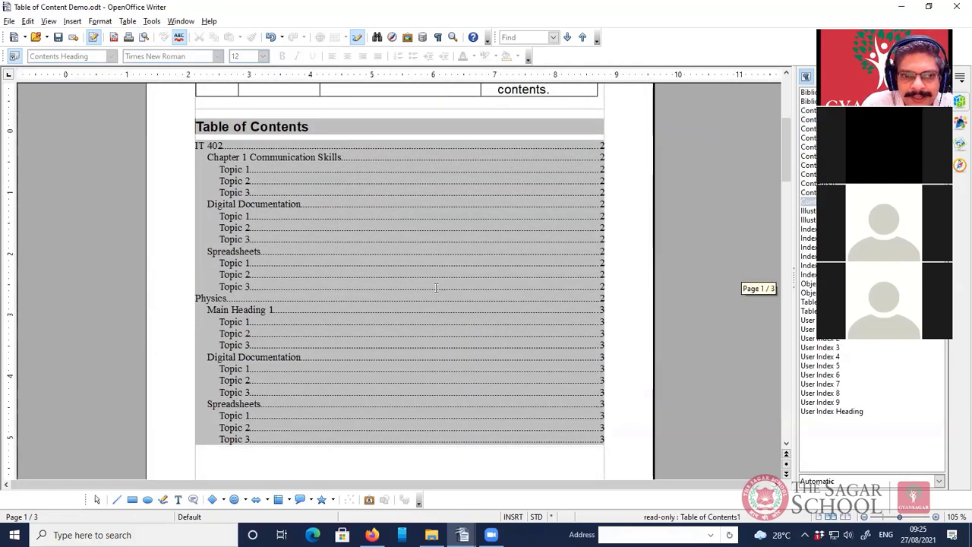
scroll(469, 165, "down", 1)
scroll(470, 165, "up", 3)
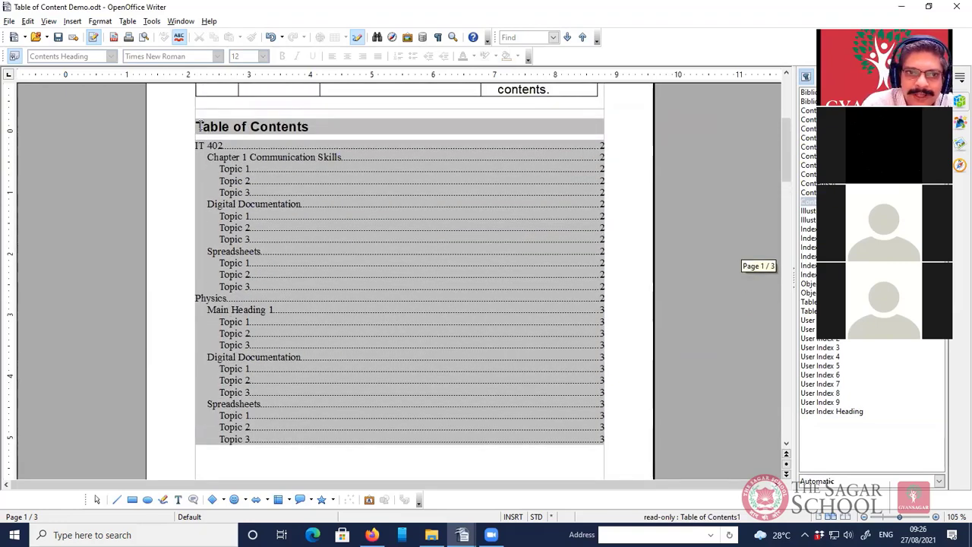
left_click_drag(197, 126, 342, 118)
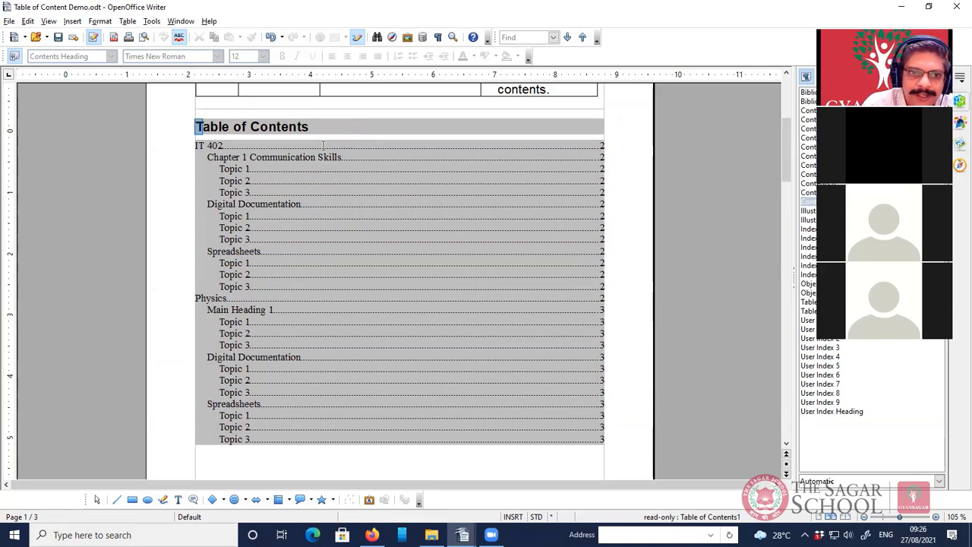
left_click(203, 147)
left_click(231, 147)
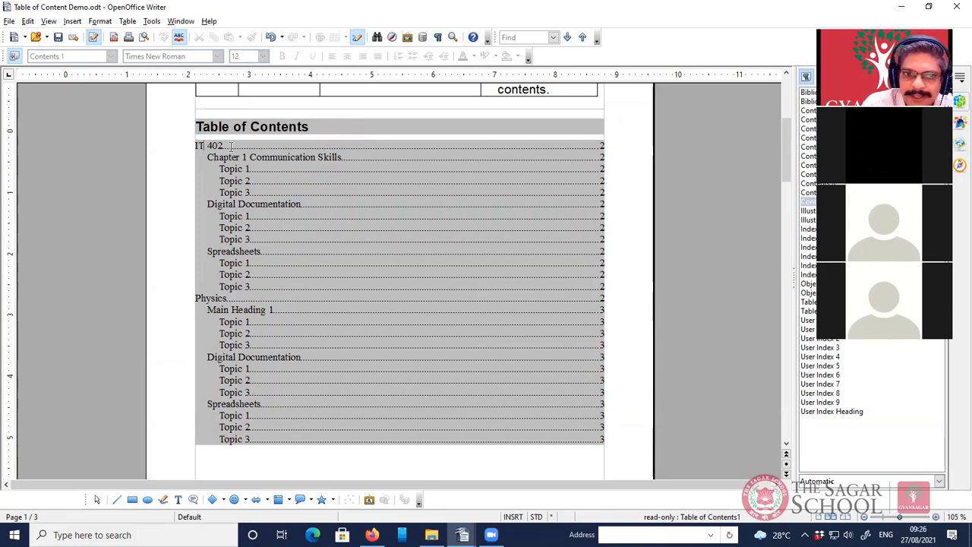
left_click(219, 203)
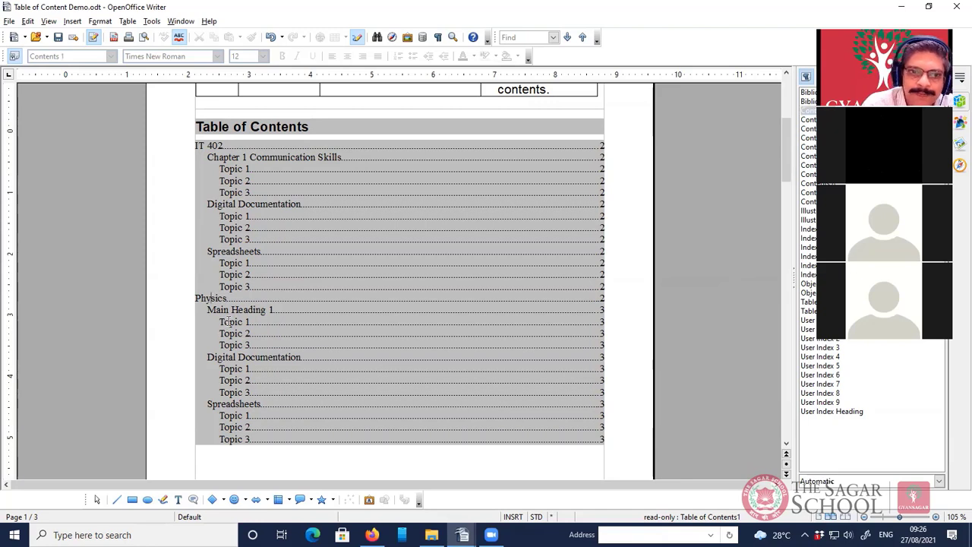
left_click(222, 403)
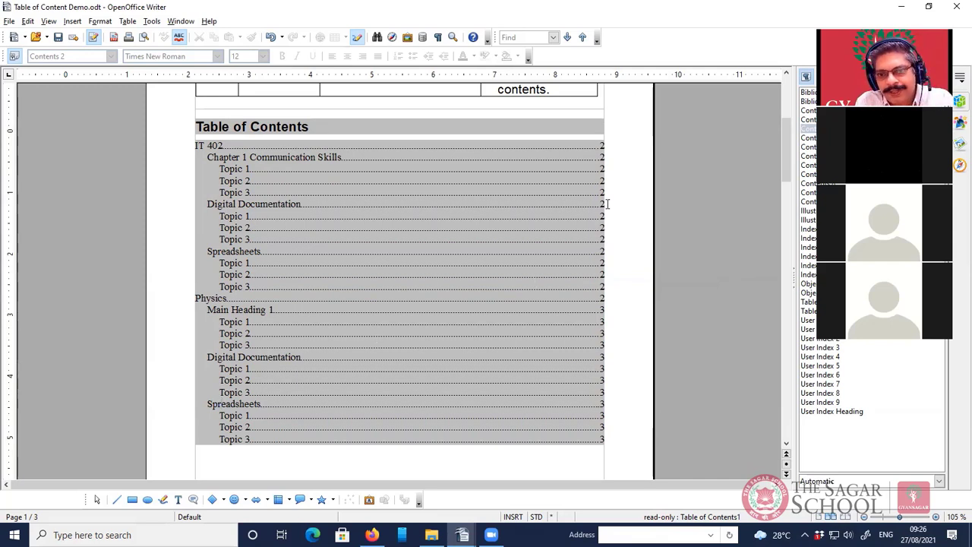
Check the page number listed for Topic 1 under the Physics Spreadsheets entry against that heading's location in the document
scroll(569, 319, "down", 3)
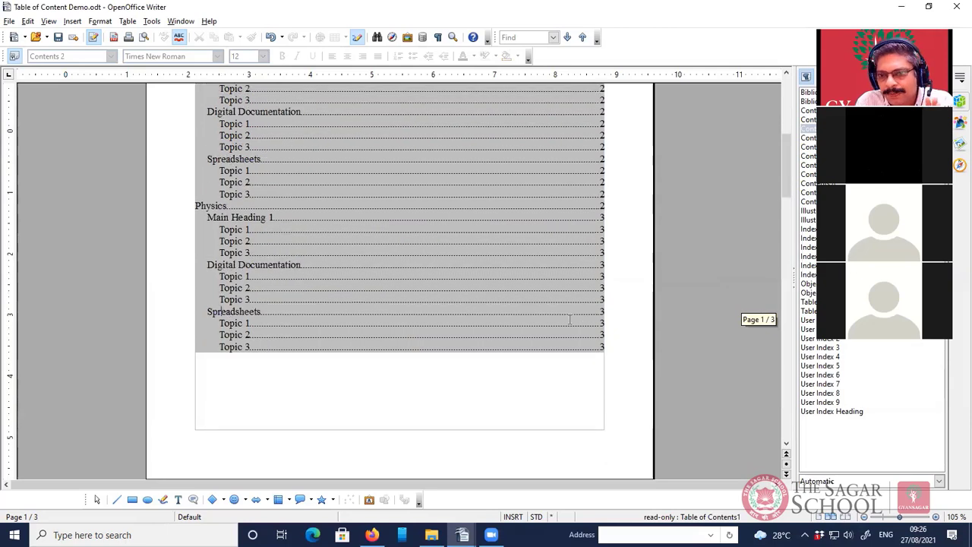
scroll(568, 319, "up", 3)
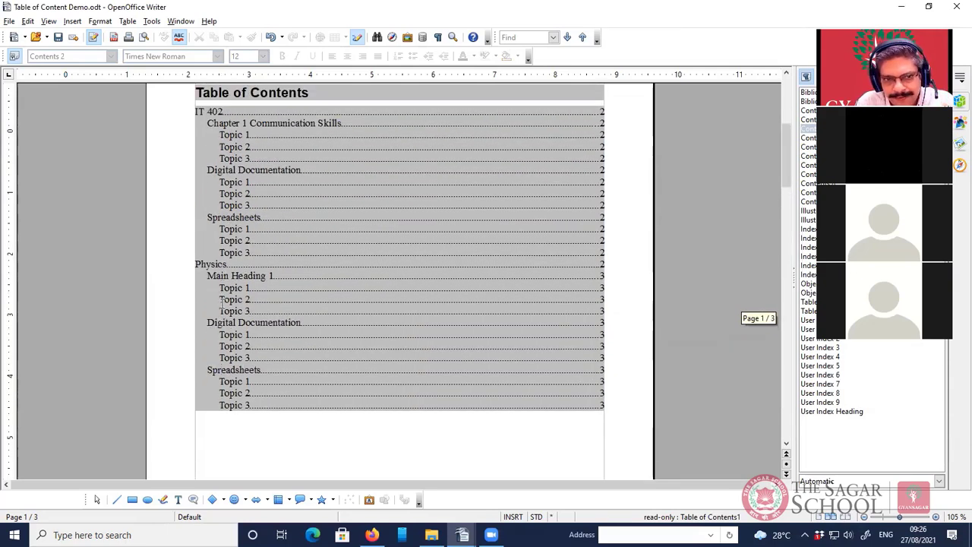
triple_click(234, 382)
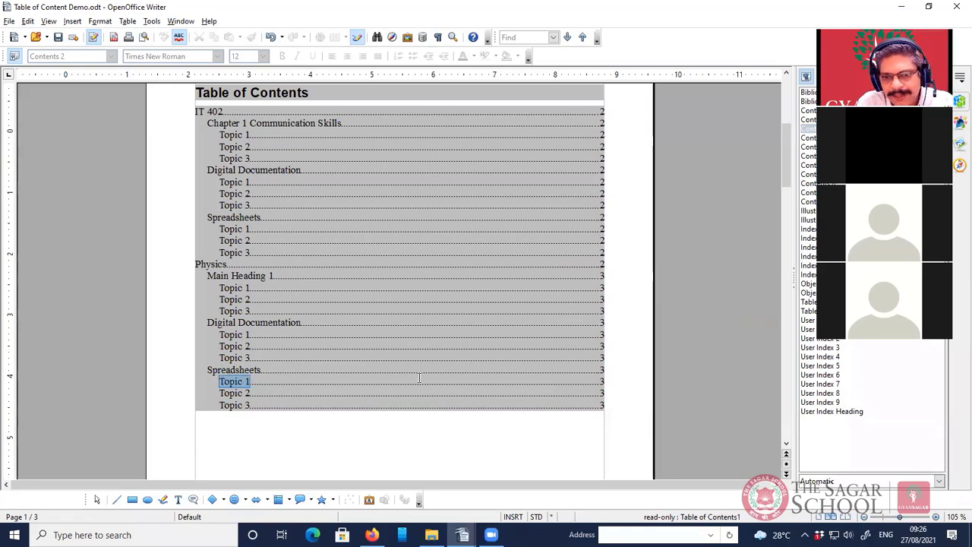
double_click(601, 381)
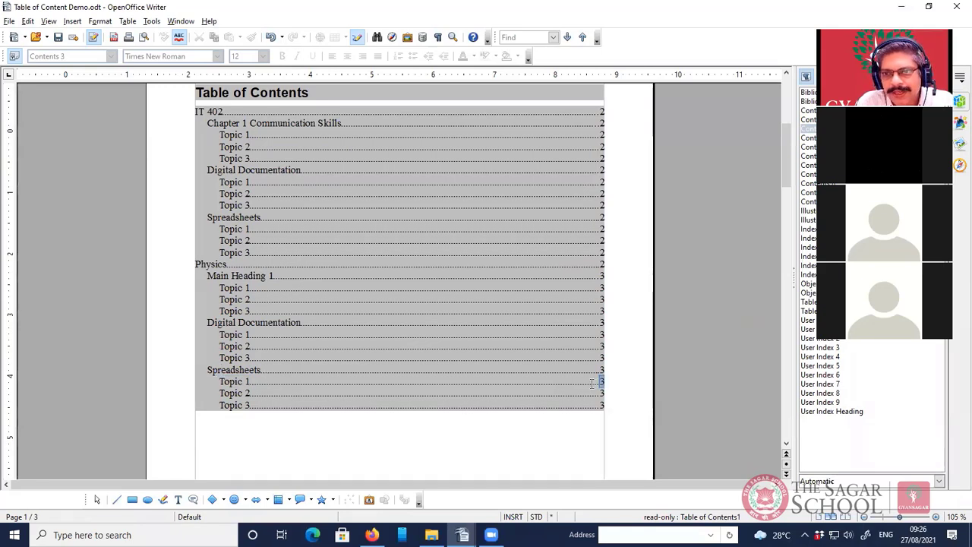
scroll(530, 399, "down", 20)
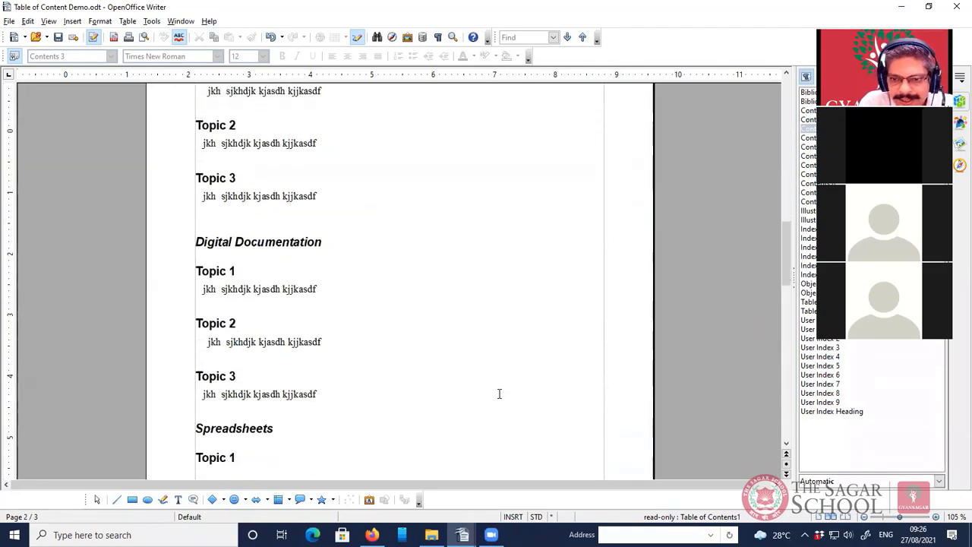
scroll(502, 398, "down", 10)
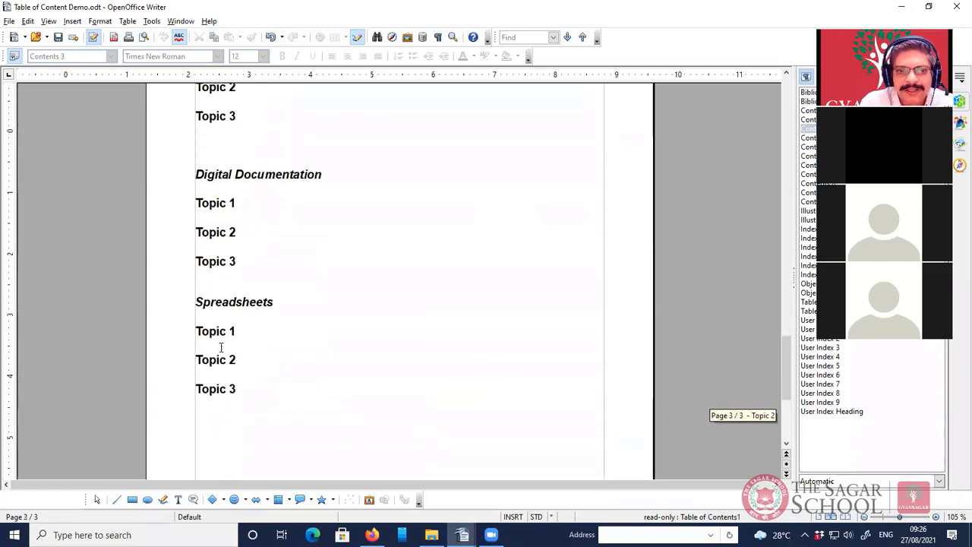
Examine the Spreadsheets heading and its topics under Physics, and compare them with the entries in the table of contents
left_click_drag(199, 360, 282, 333)
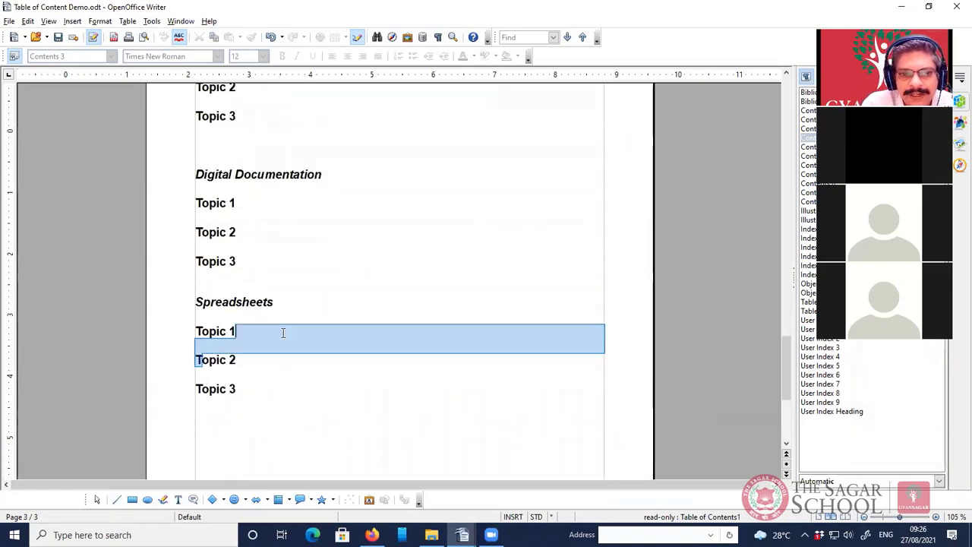
left_click(239, 303)
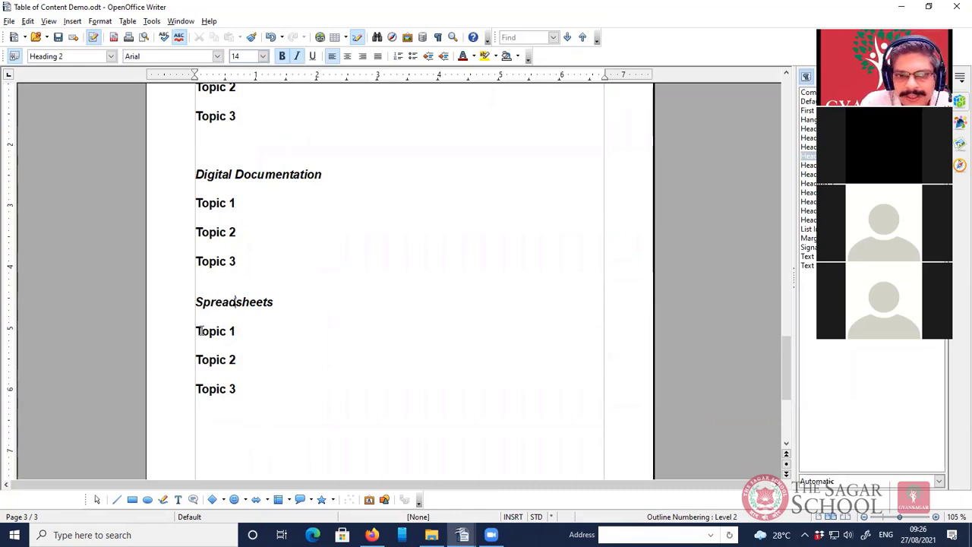
scroll(292, 348, "up", 15)
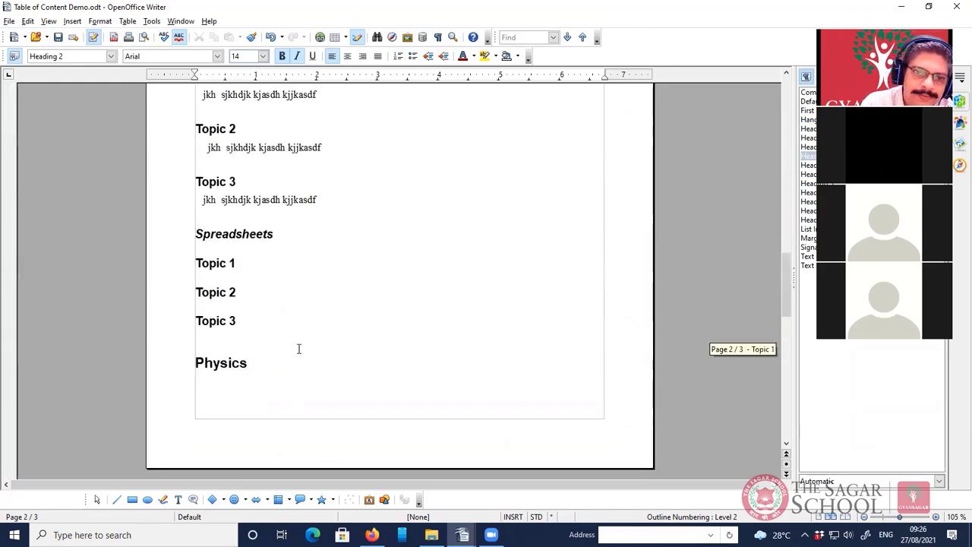
scroll(299, 348, "up", 6)
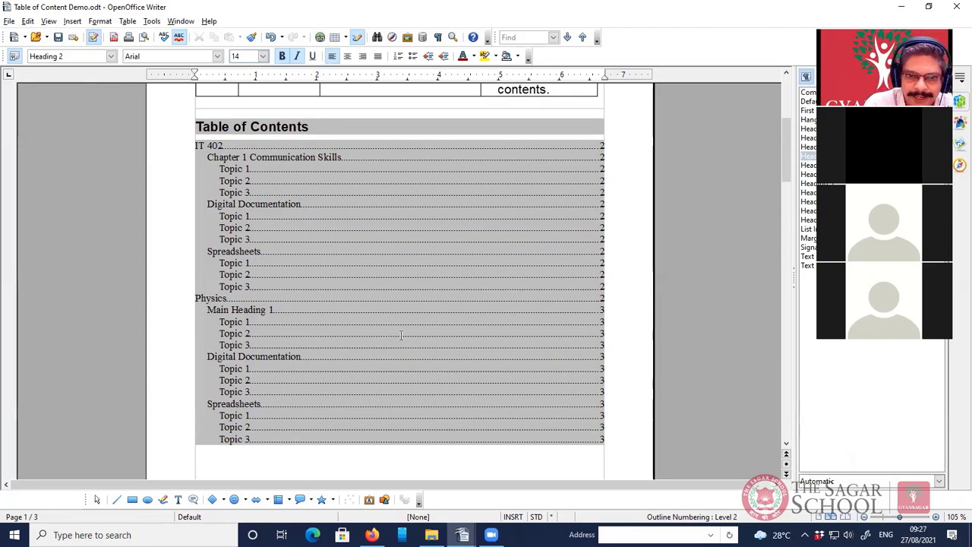
Edit the table of contents so its title reads My Project, keeping it created for the entire document
right_click(390, 283)
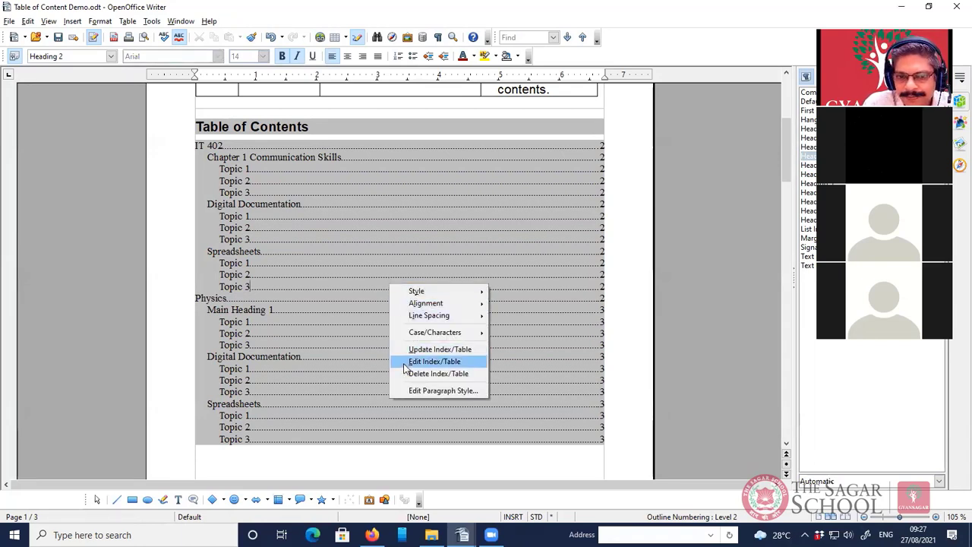
left_click(434, 361)
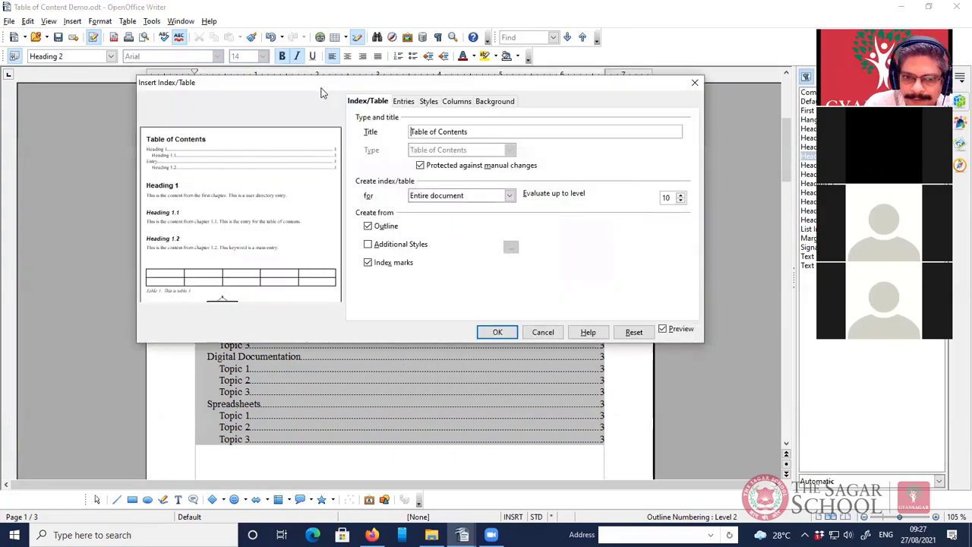
left_click_drag(320, 92, 285, 136)
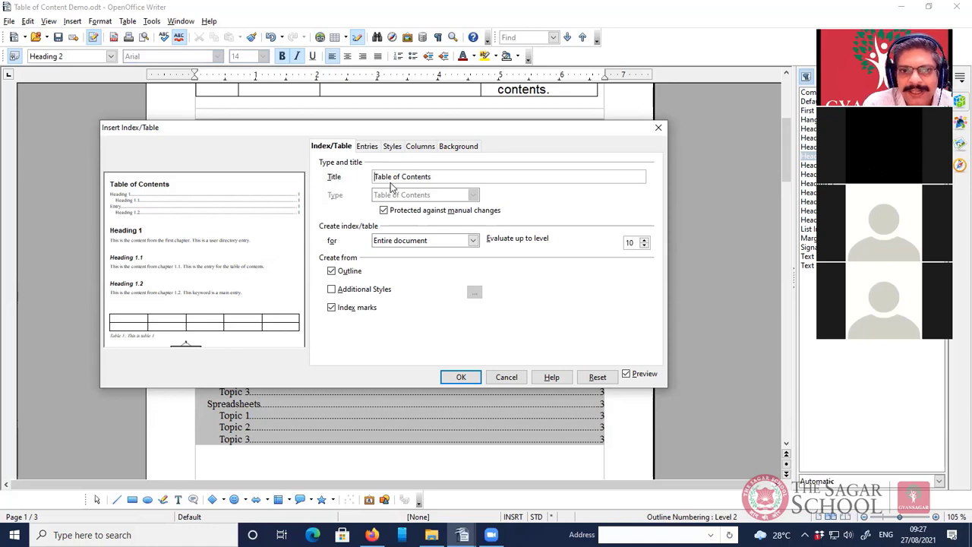
left_click_drag(431, 176, 370, 175)
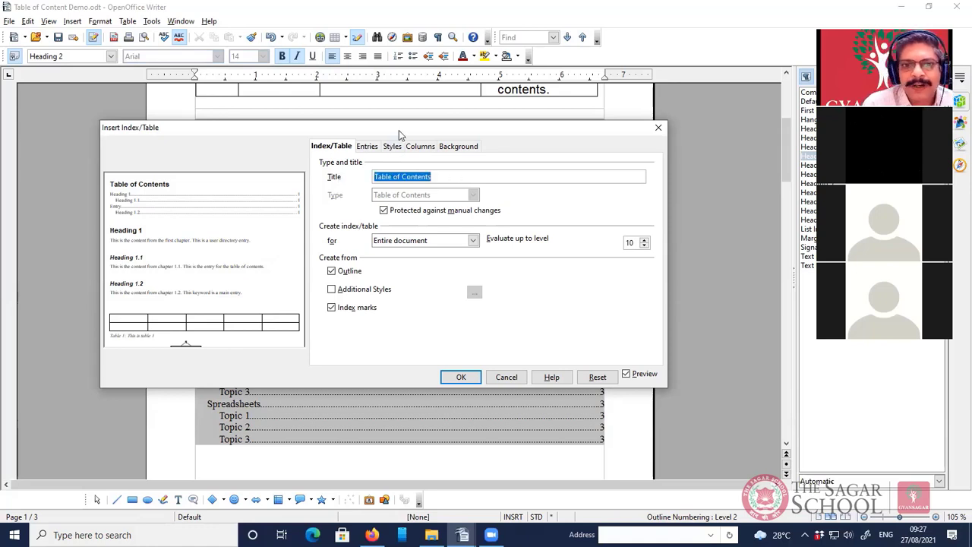
left_click_drag(350, 130, 395, 188)
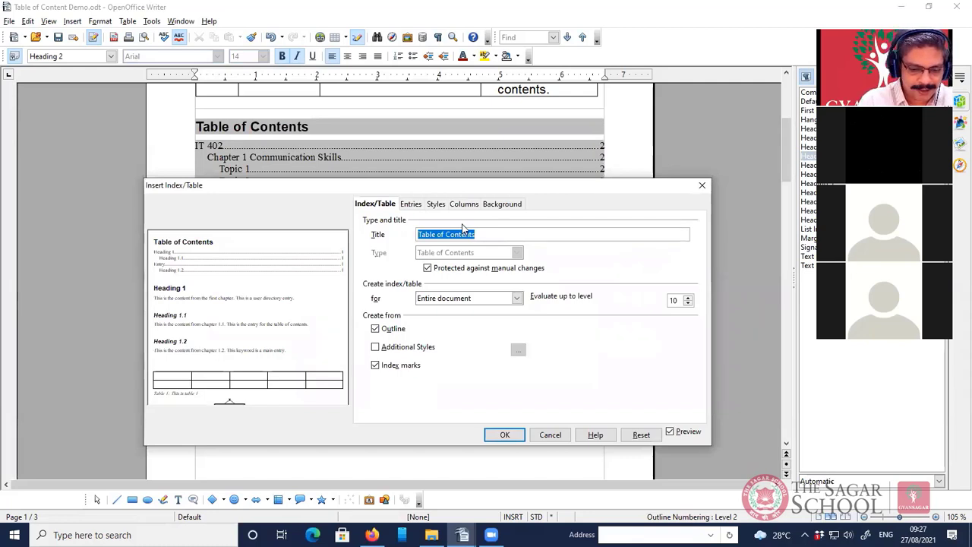
type("M")
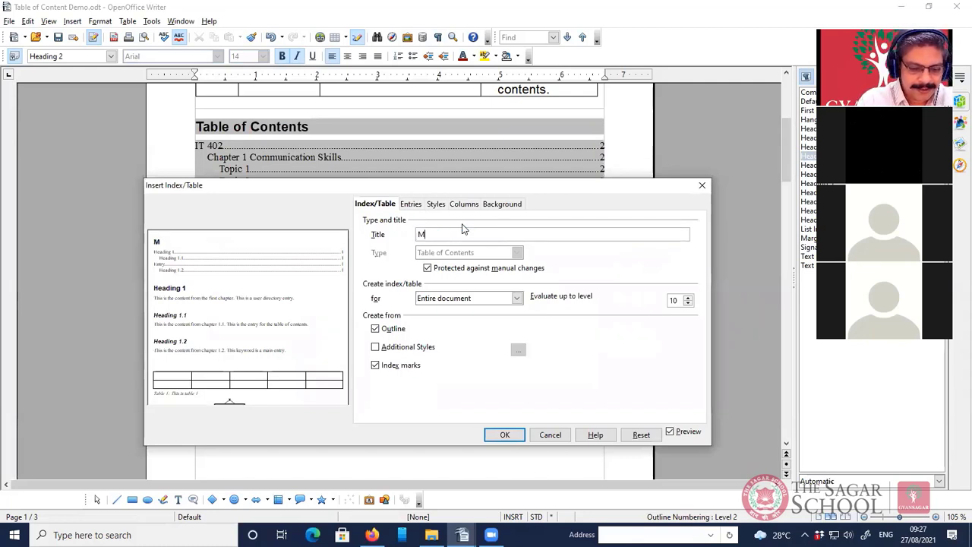
type("y Project")
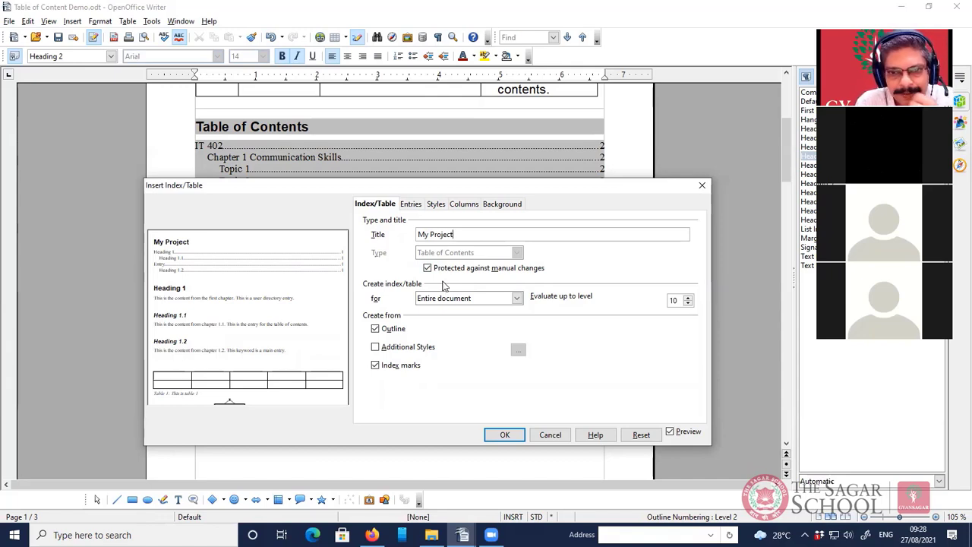
left_click(516, 299)
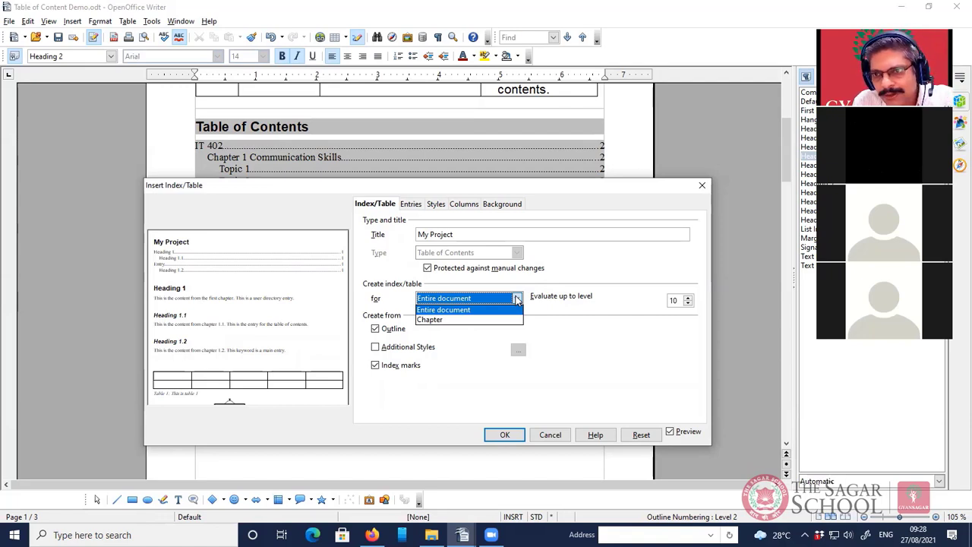
left_click(589, 310)
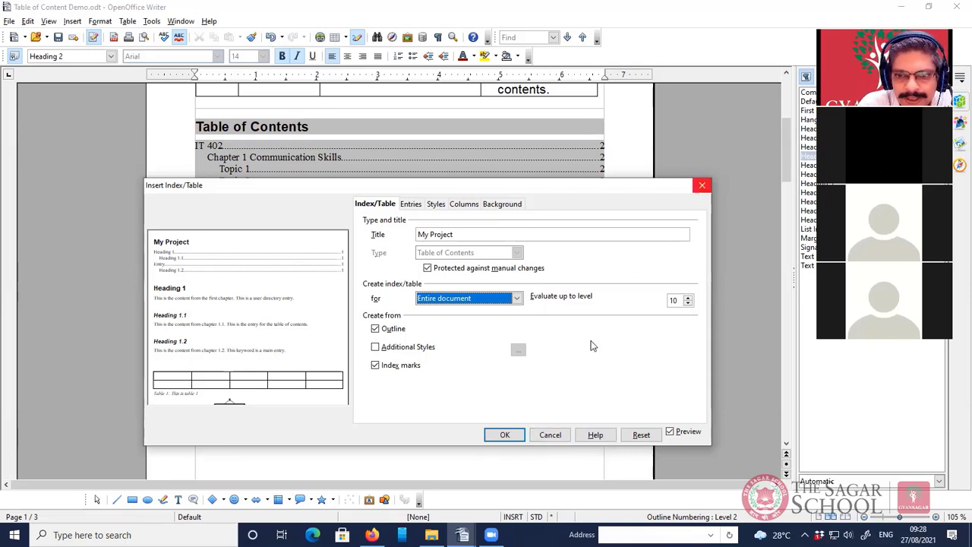
left_click(505, 435)
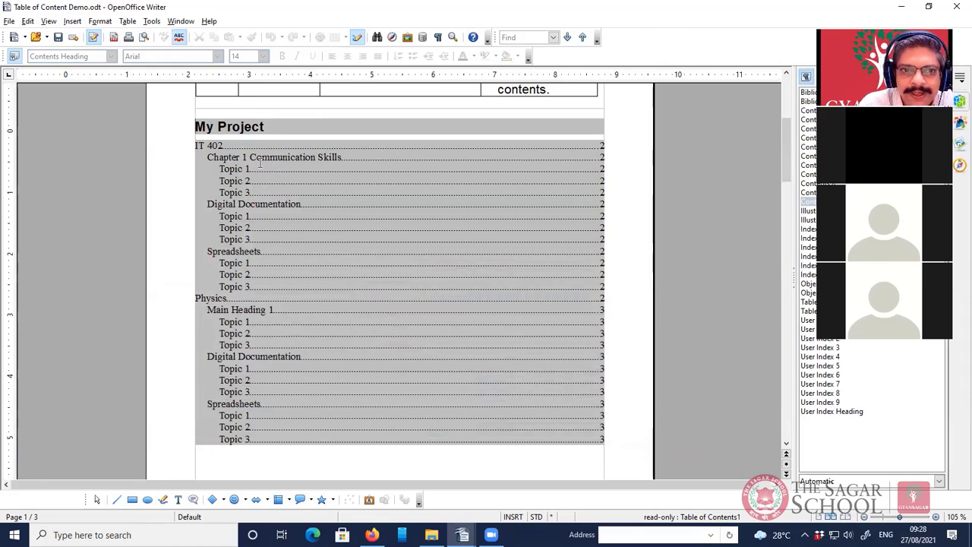
Try to delete the word Communication from the Chapter 1 entry directly in the table of contents
left_click(291, 157)
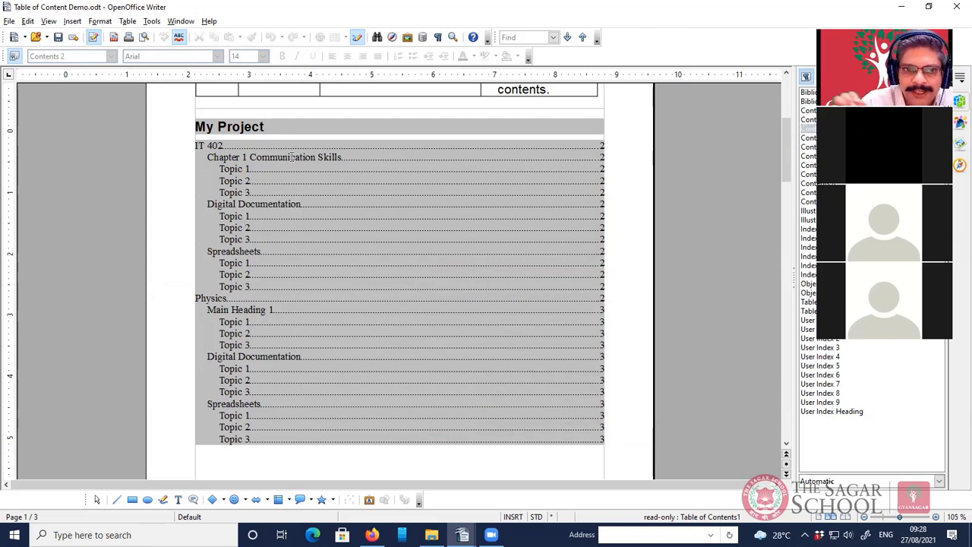
left_click_drag(316, 156, 249, 157)
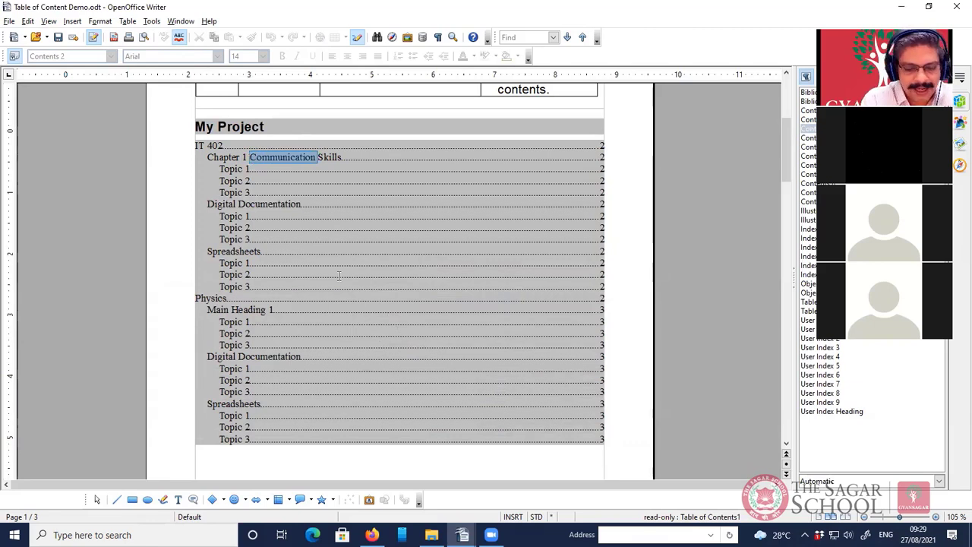
key("Delete")
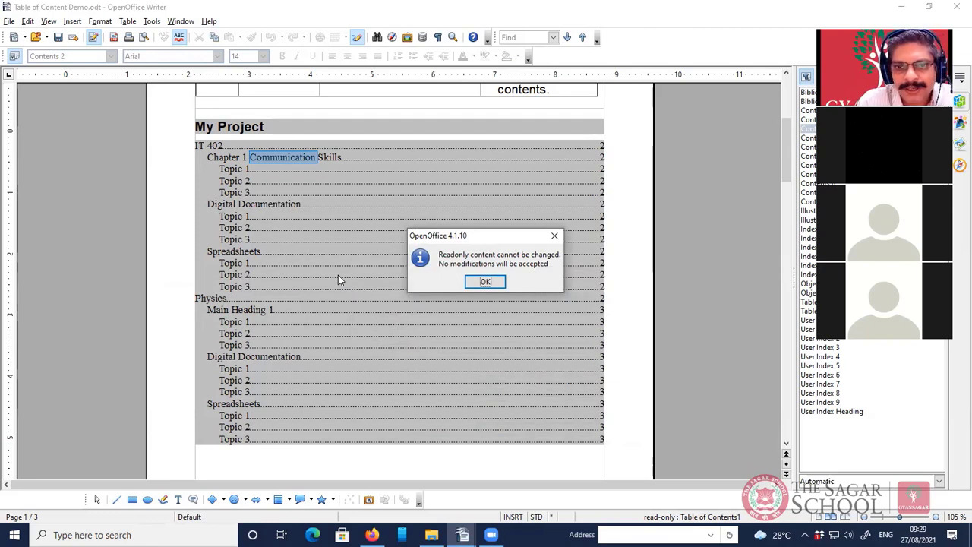
left_click(498, 282)
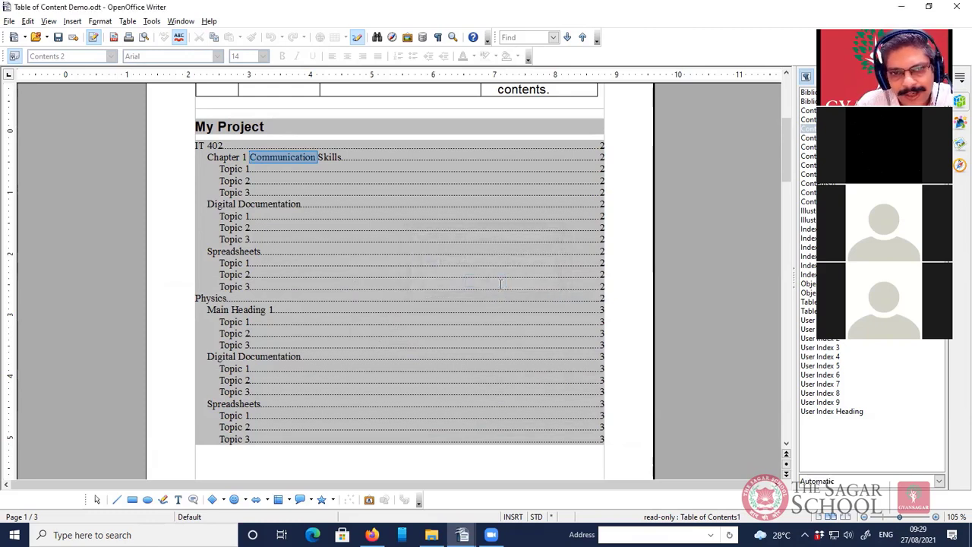
left_click(421, 202)
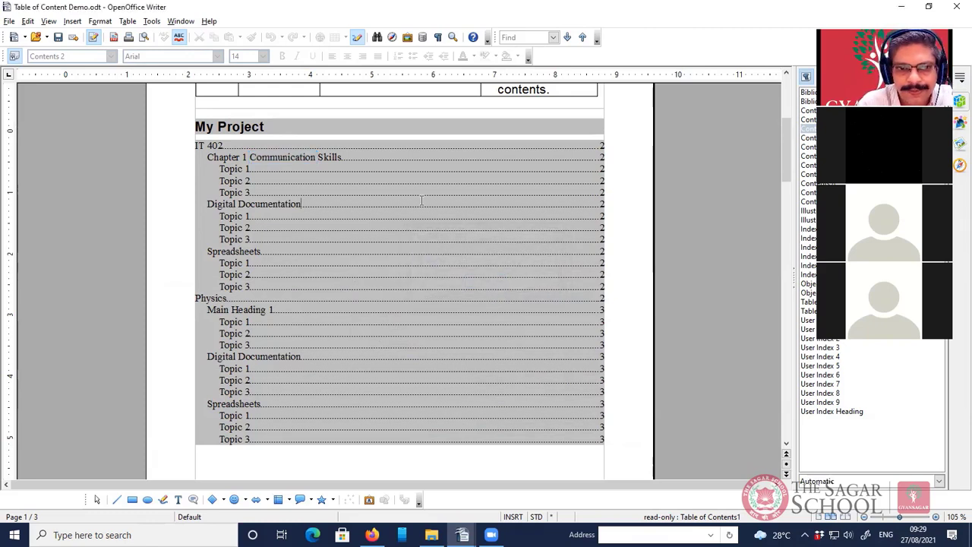
Inspect the paragraph styles of the IT 402 title, the Chapter 1 heading, the Topic 1 heading and the body text below it
scroll(388, 228, "down", 8)
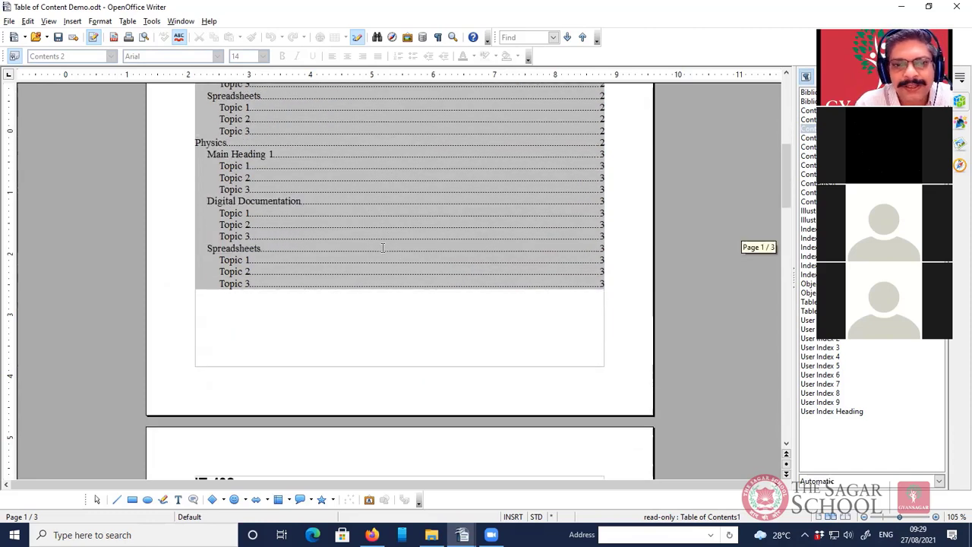
scroll(387, 274, "down", 4)
scroll(388, 274, "down", 3)
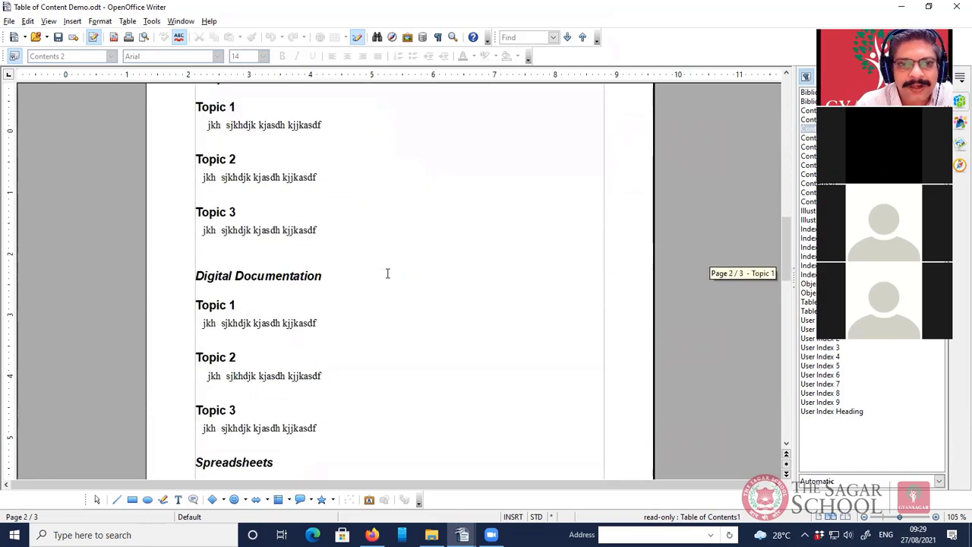
scroll(388, 273, "up", 4)
scroll(387, 273, "up", 1)
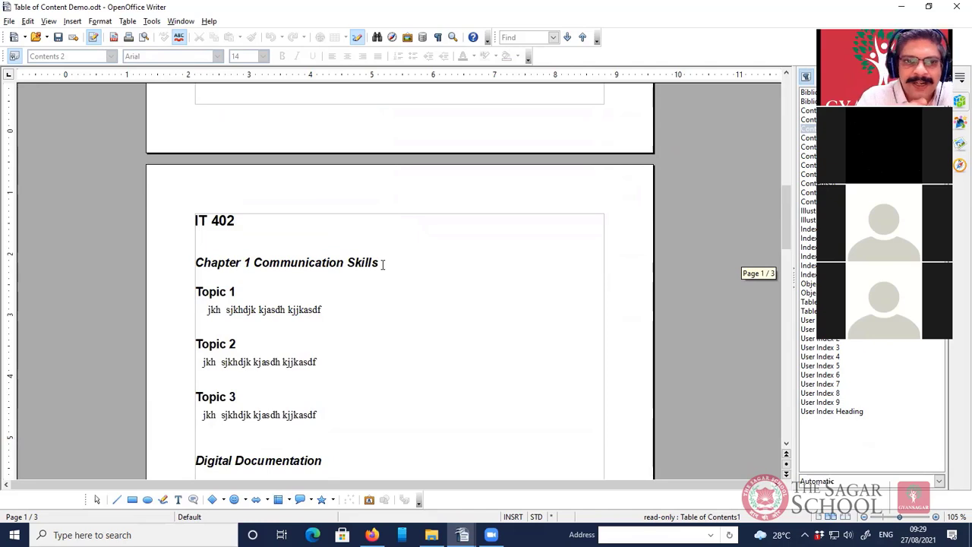
left_click(220, 220)
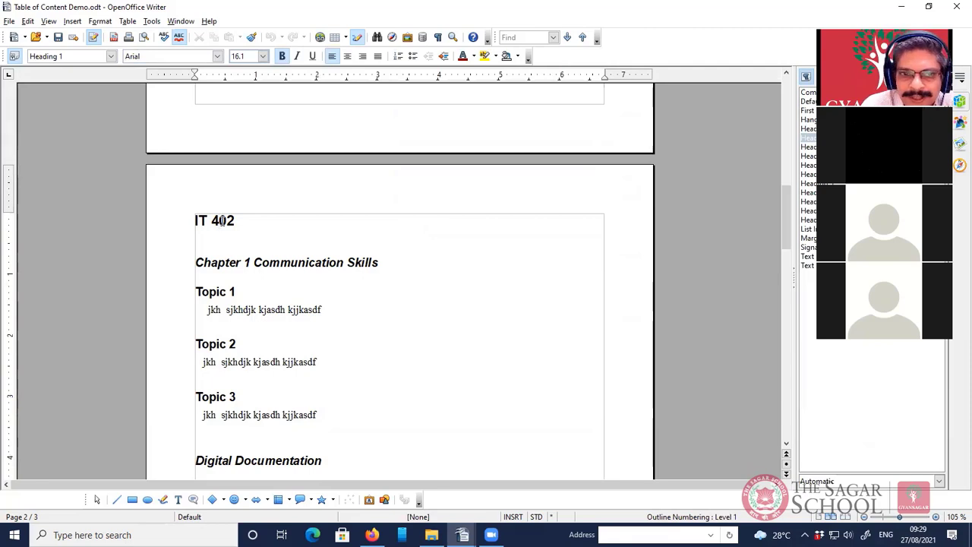
left_click(226, 262)
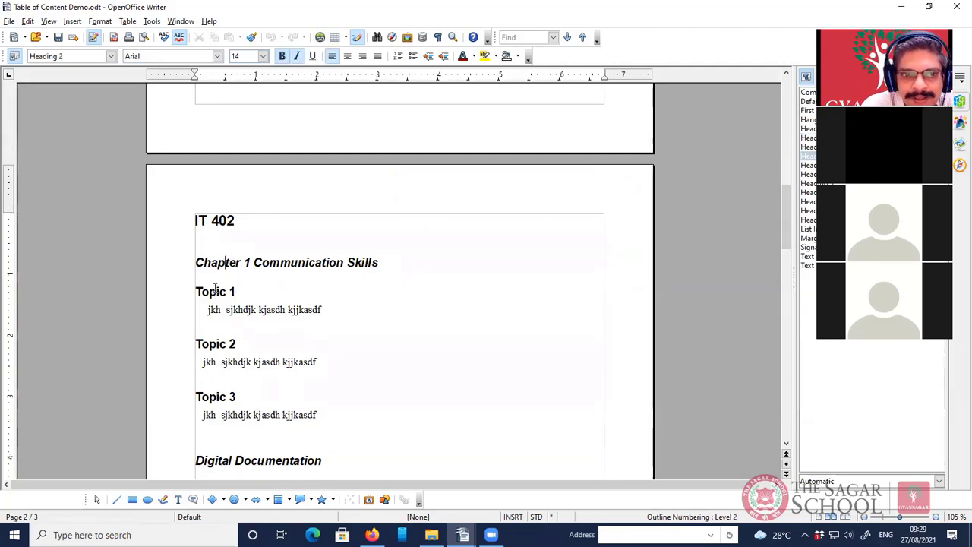
left_click(216, 290)
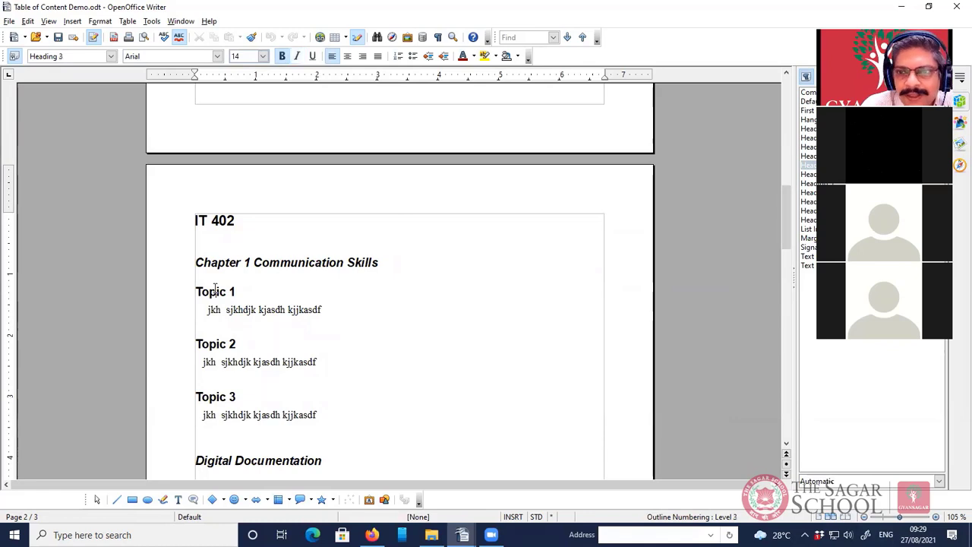
left_click(271, 309)
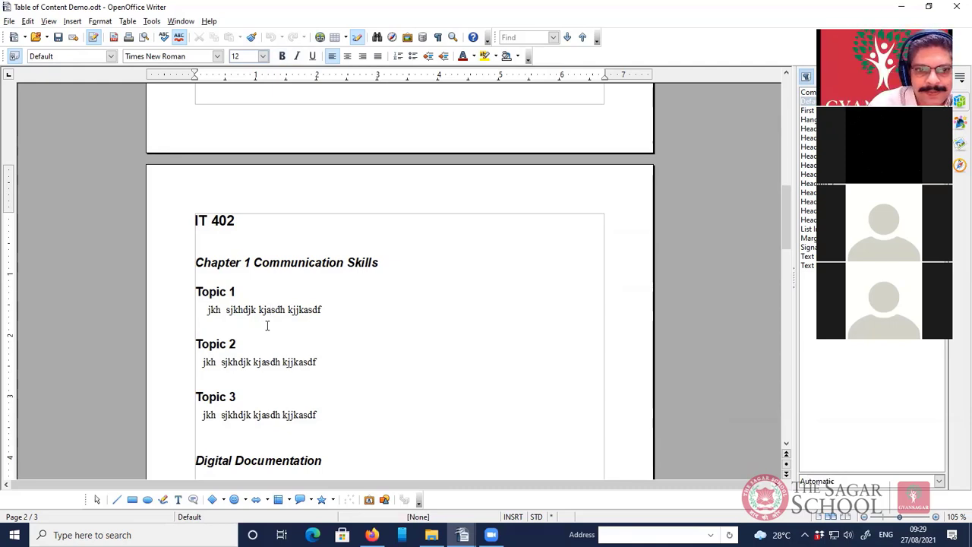
scroll(260, 325, "up", 2)
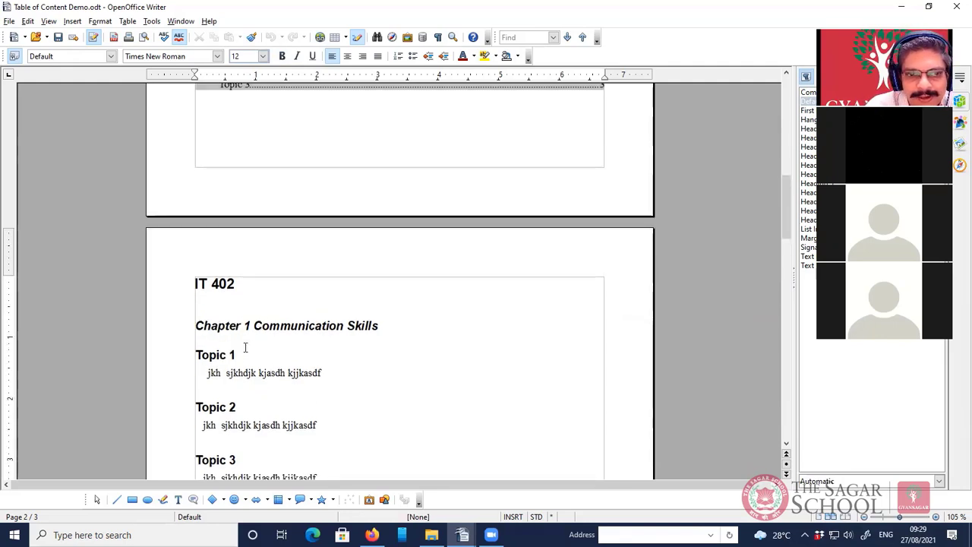
left_click(269, 373)
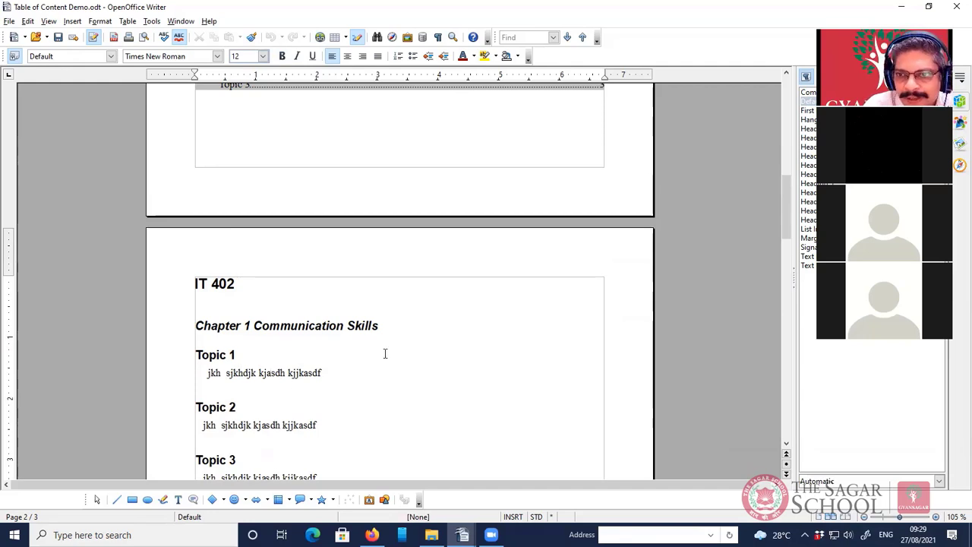
Compare the My Project table's entries with the heading levels of Topic 2, IT 402 and Chapter 1 in the document
scroll(385, 349, "up", 6)
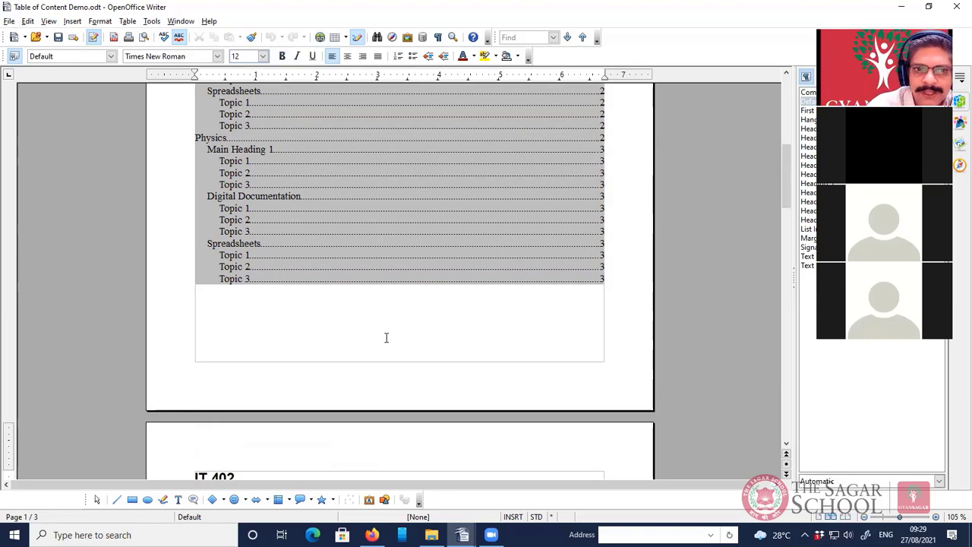
scroll(386, 306, "up", 4)
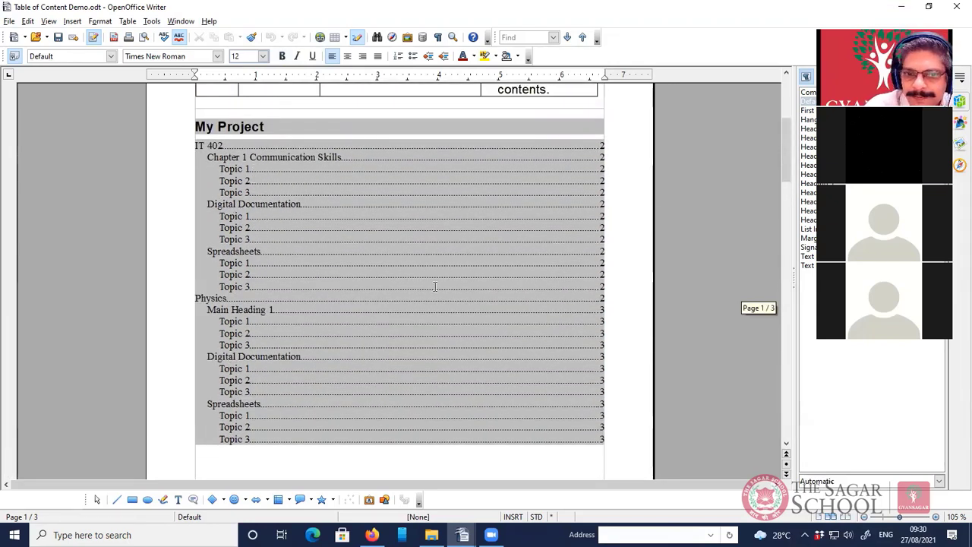
scroll(339, 304, "down", 10)
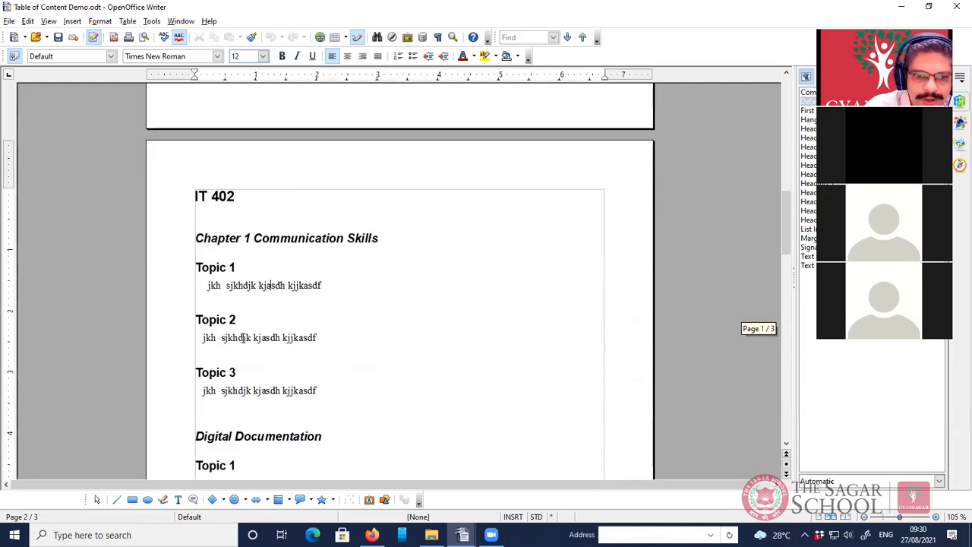
left_click(221, 322)
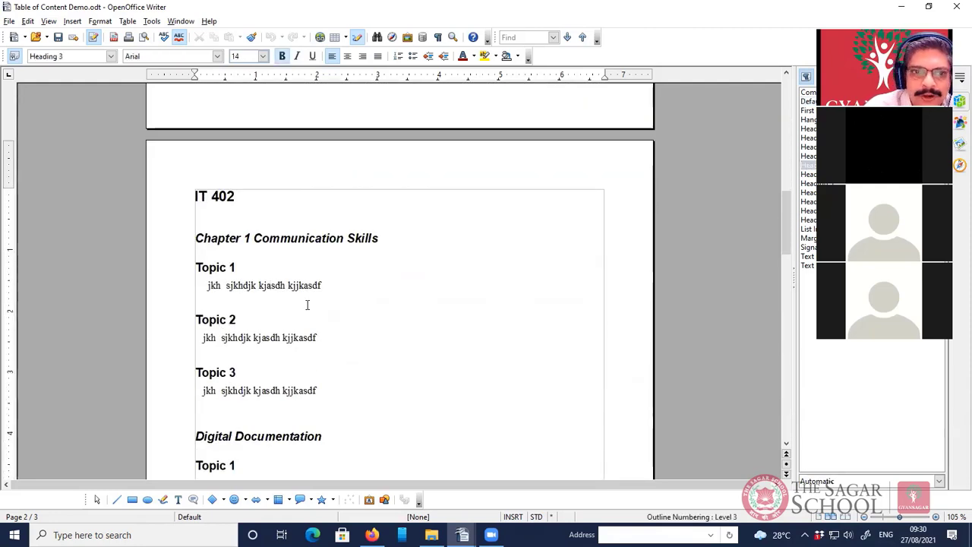
left_click(213, 197)
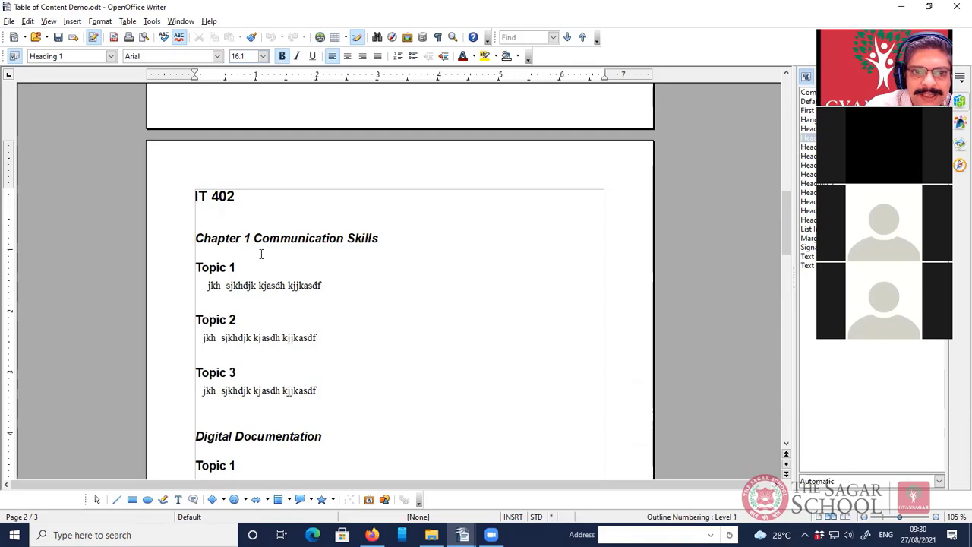
left_click(225, 238)
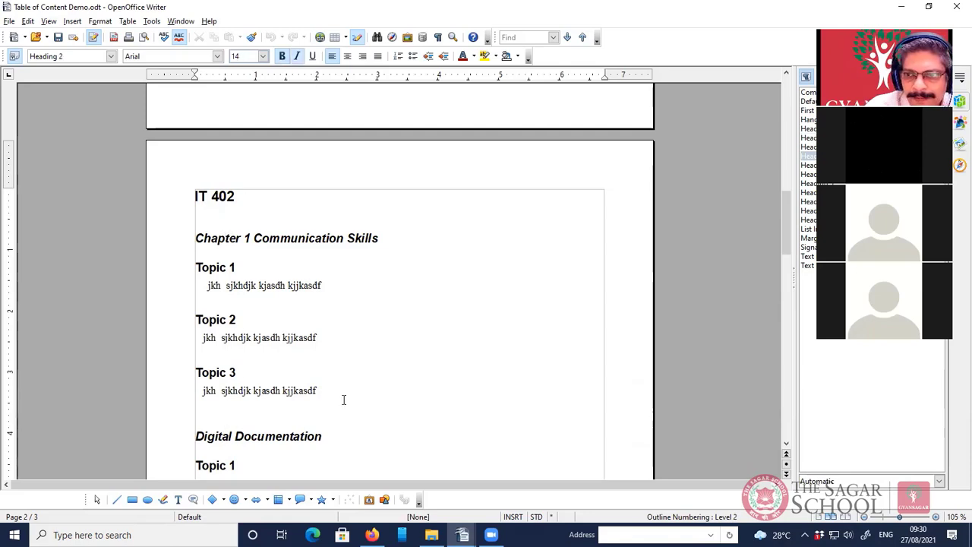
Edit the My Project table of contents so it evaluates headings only up to level 2
scroll(343, 400, "up", 10)
right_click(373, 323)
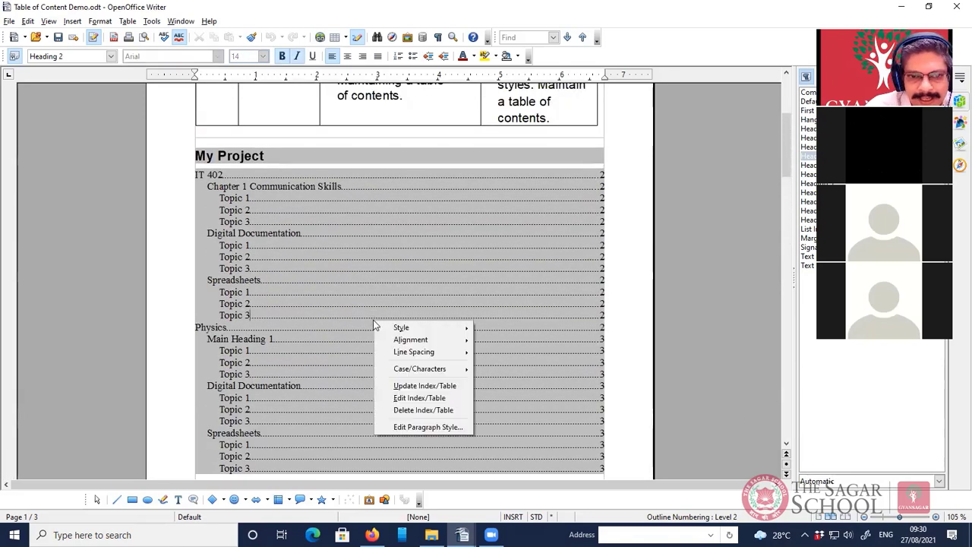
left_click(401, 398)
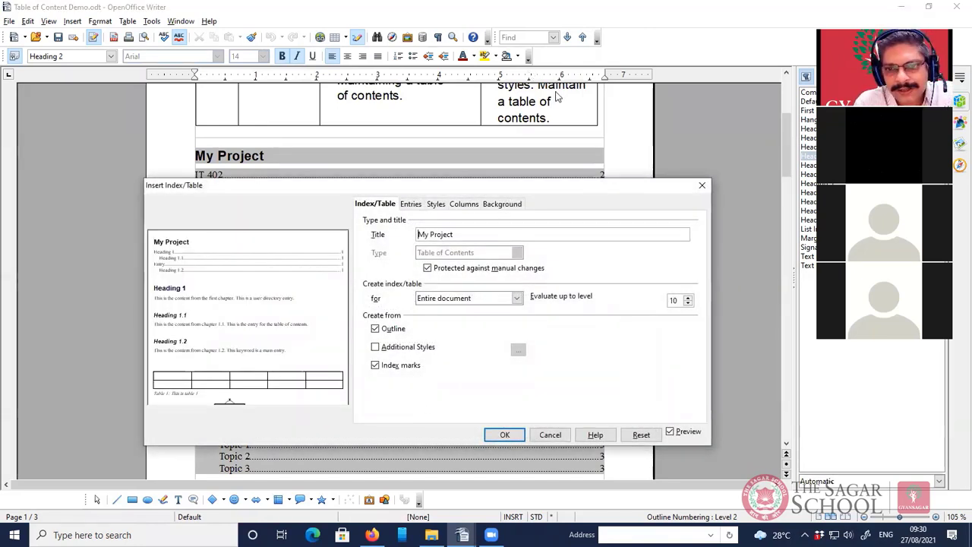
left_click(687, 303)
left_click(687, 303)
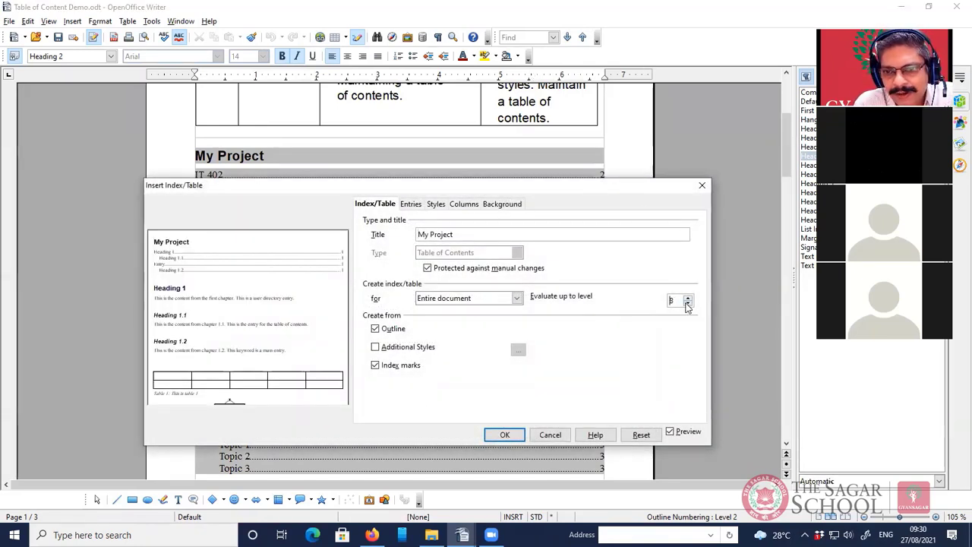
left_click(687, 304)
left_click(687, 304)
left_click(688, 304)
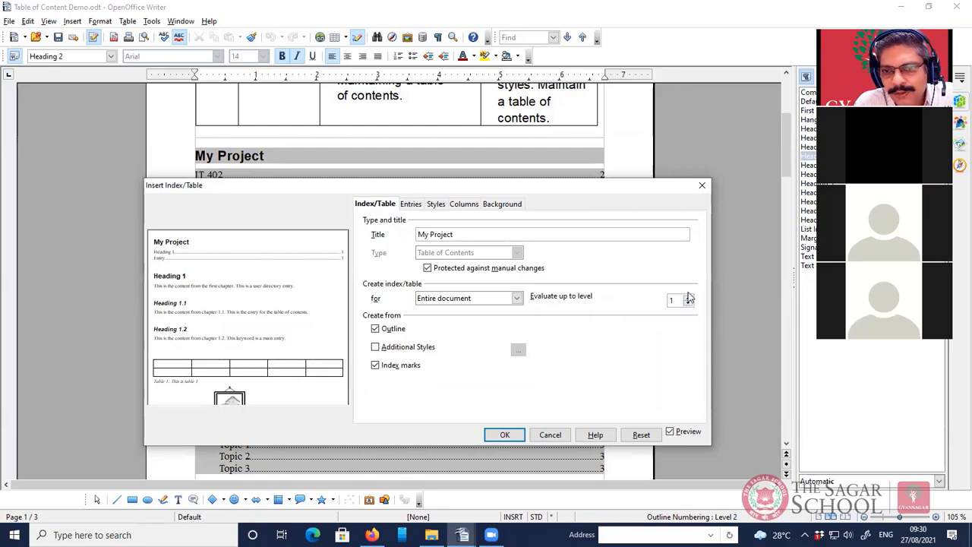
left_click(689, 304)
left_click(505, 435)
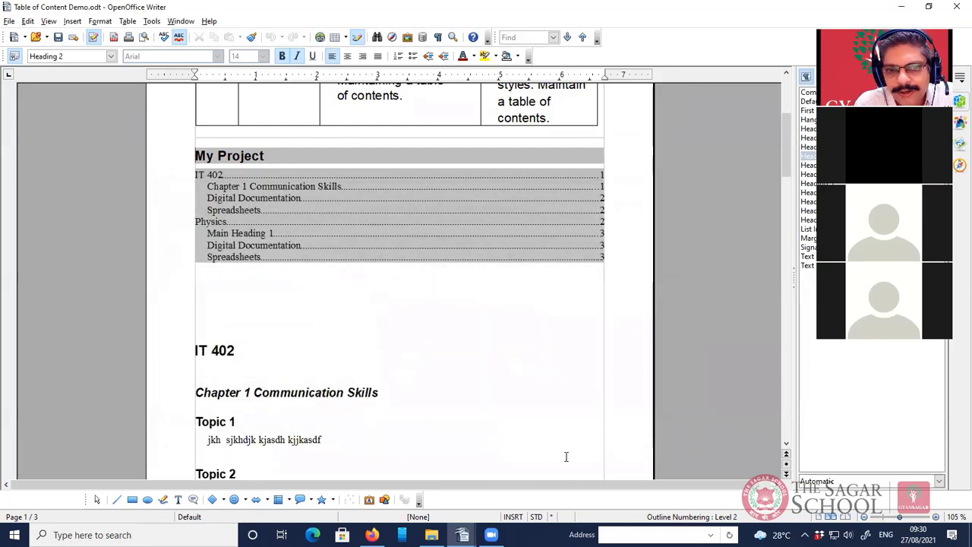
left_click(228, 182)
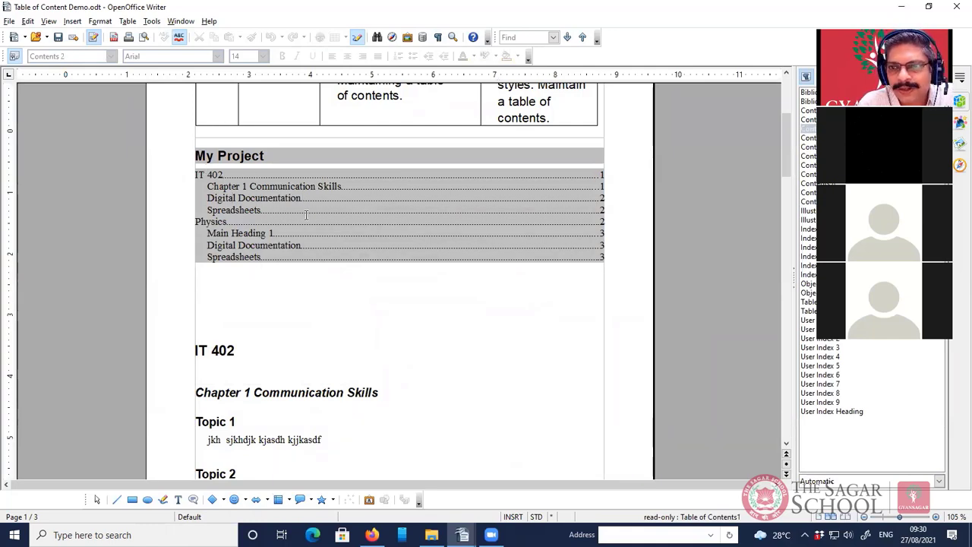
Edit the My Project table of contents to evaluate up to level 3 and exclude index marks, keeping the outline as its source
right_click(403, 215)
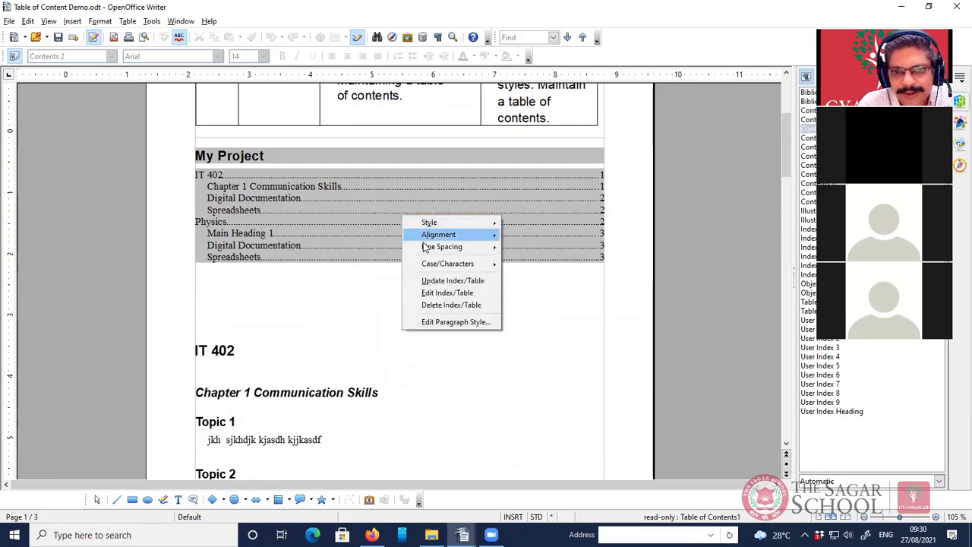
left_click(427, 290)
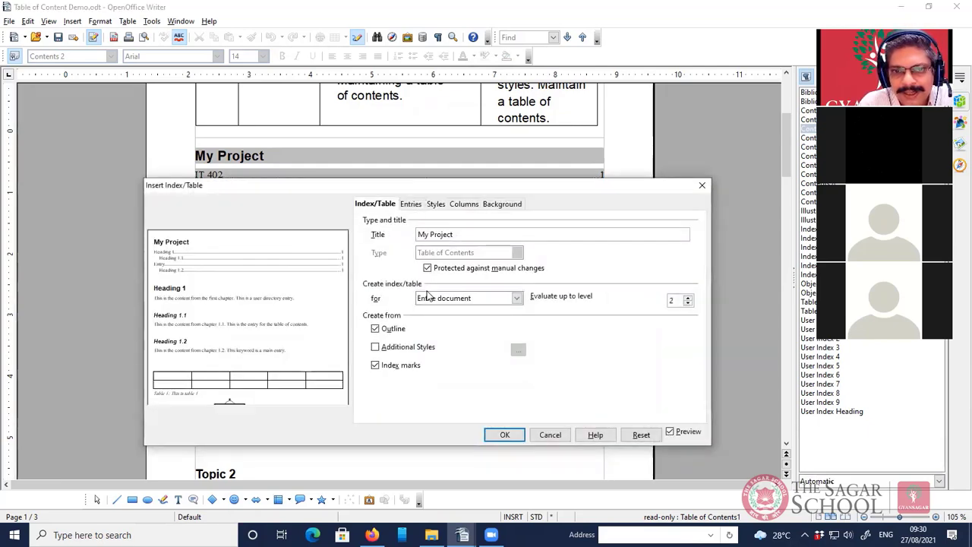
left_click(688, 297)
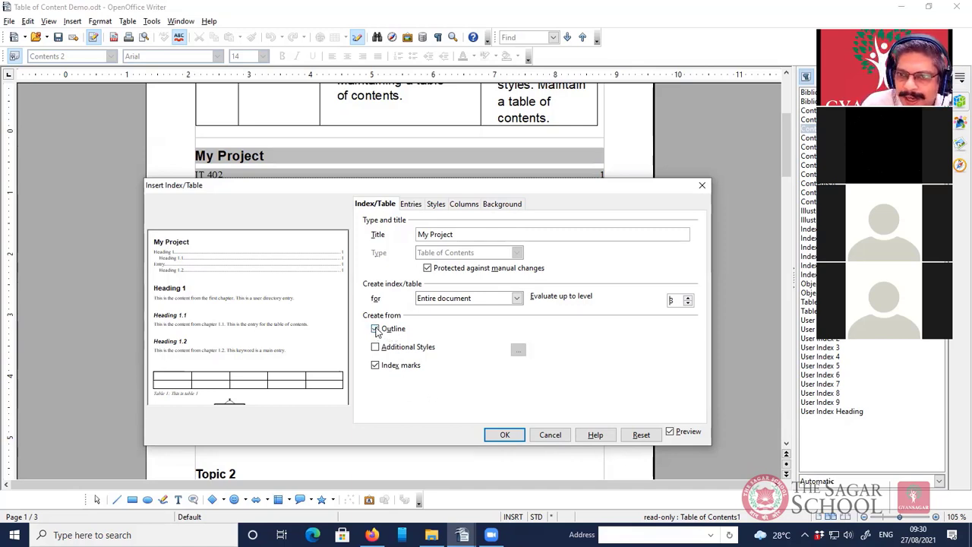
left_click(375, 365)
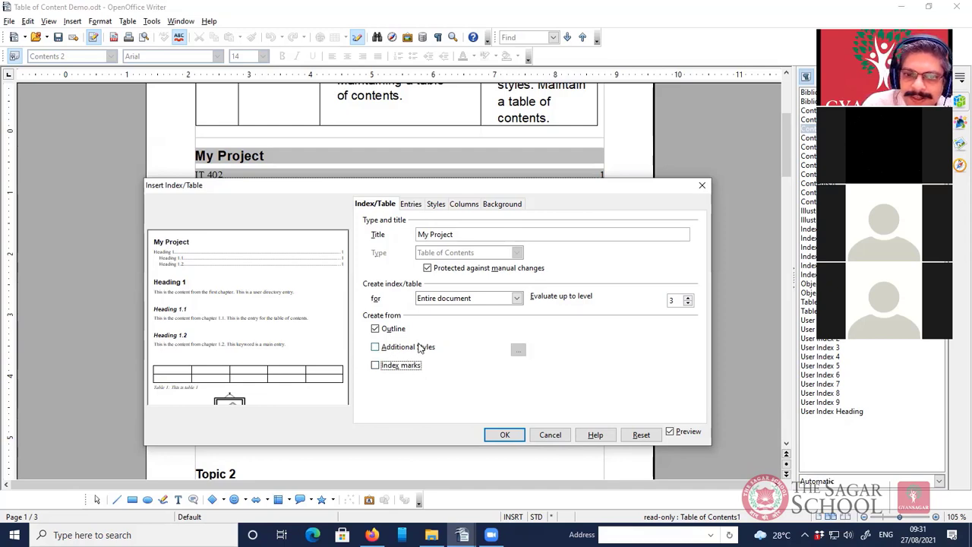
left_click(504, 435)
scroll(362, 353, "down", 2)
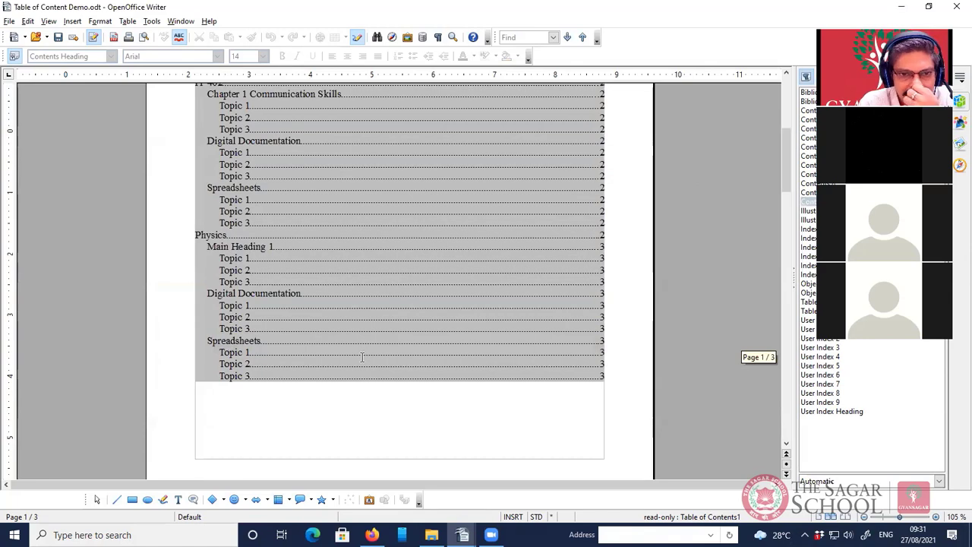
scroll(360, 355, "up", 4)
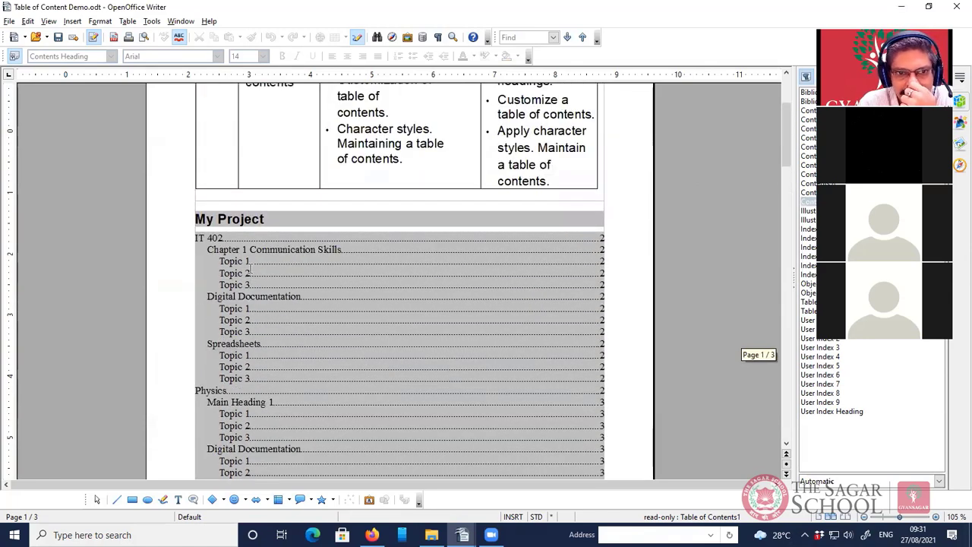
left_click(219, 237)
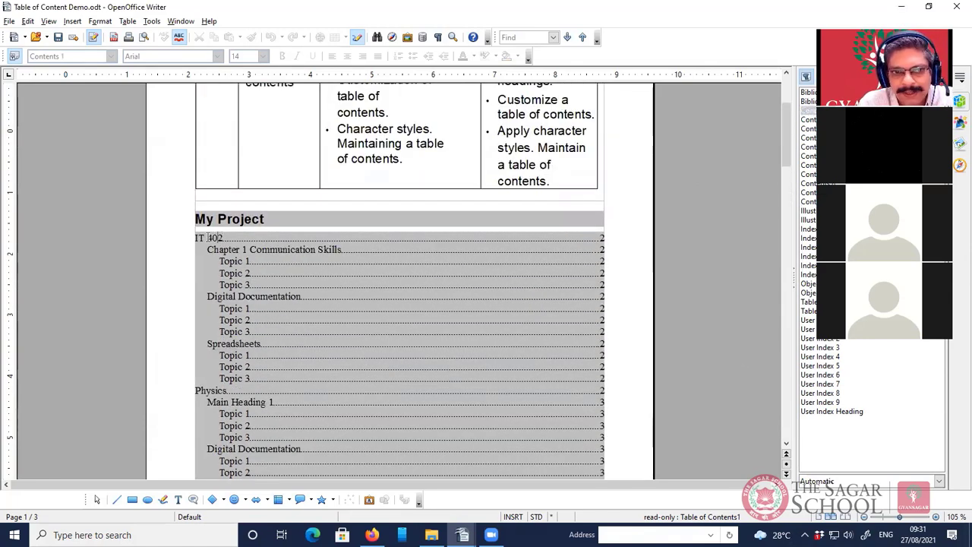
left_click(237, 272)
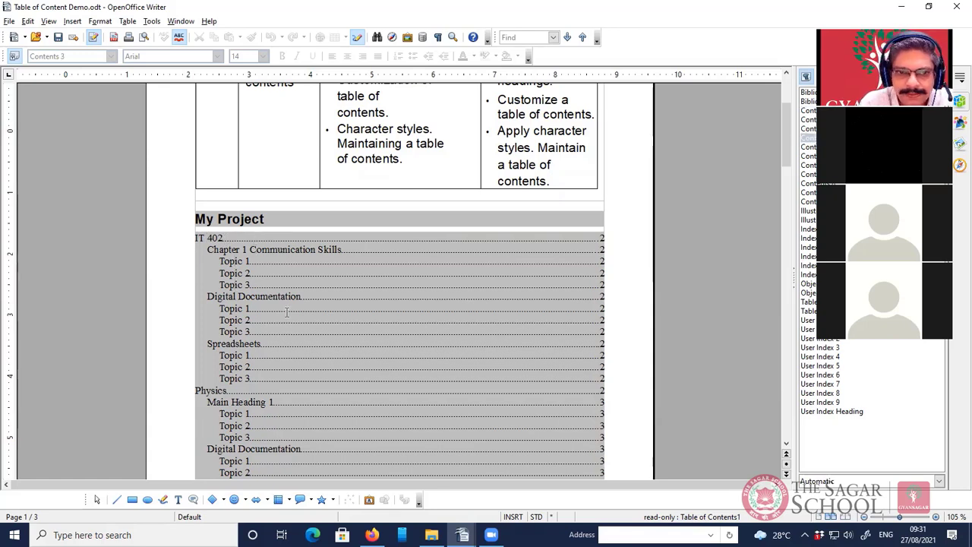
Apply the Text body paragraph style to the Topic 3 heading under Chapter 1 Communication Skills
scroll(316, 315, "down", 3)
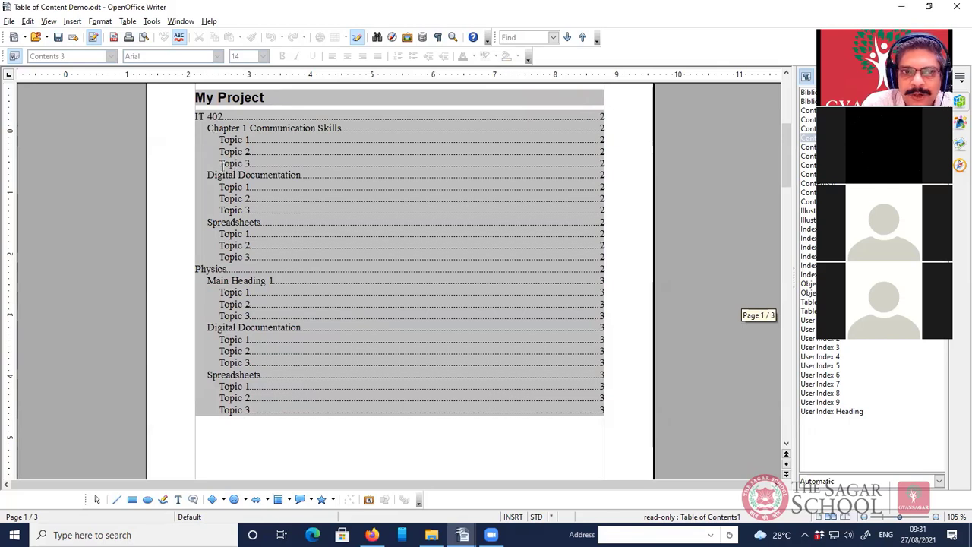
scroll(333, 346, "down", 10)
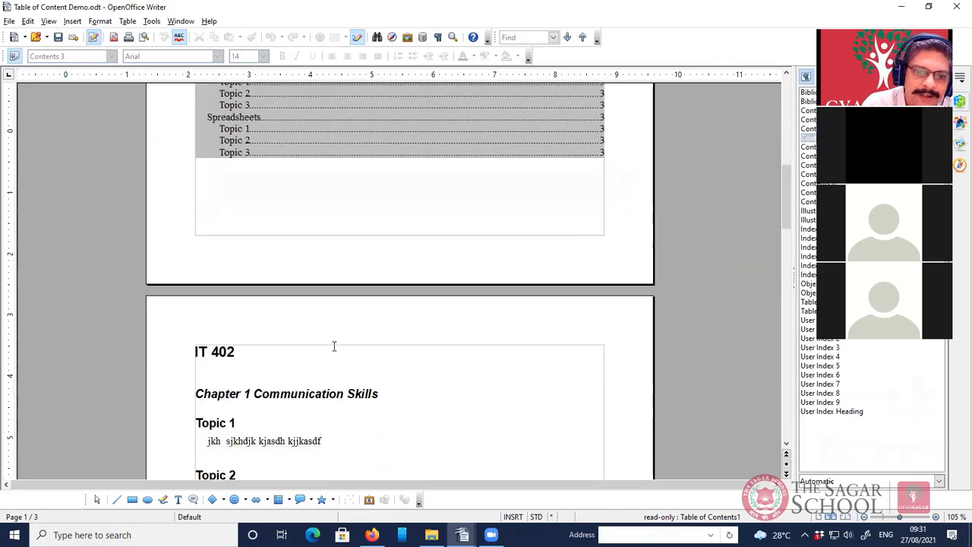
left_click(227, 372)
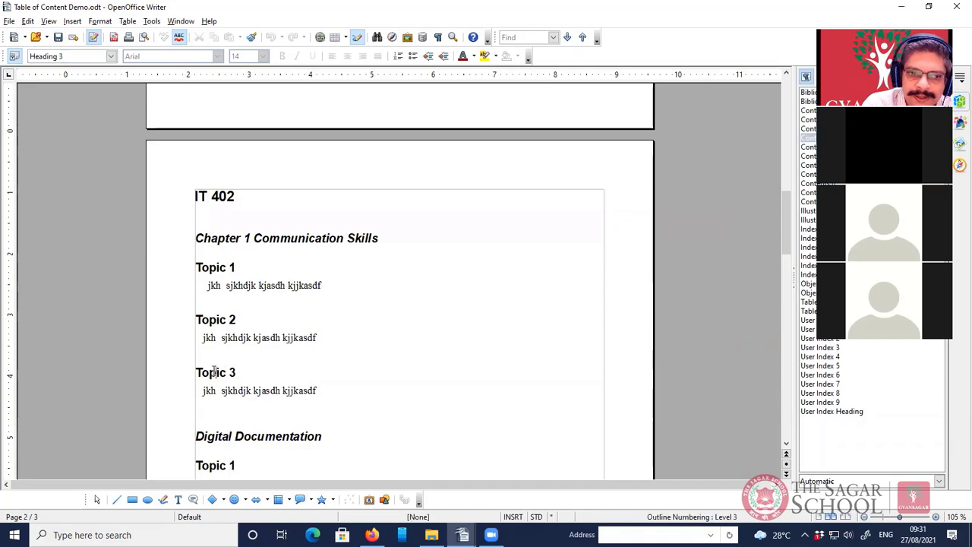
left_click_drag(239, 373, 195, 372)
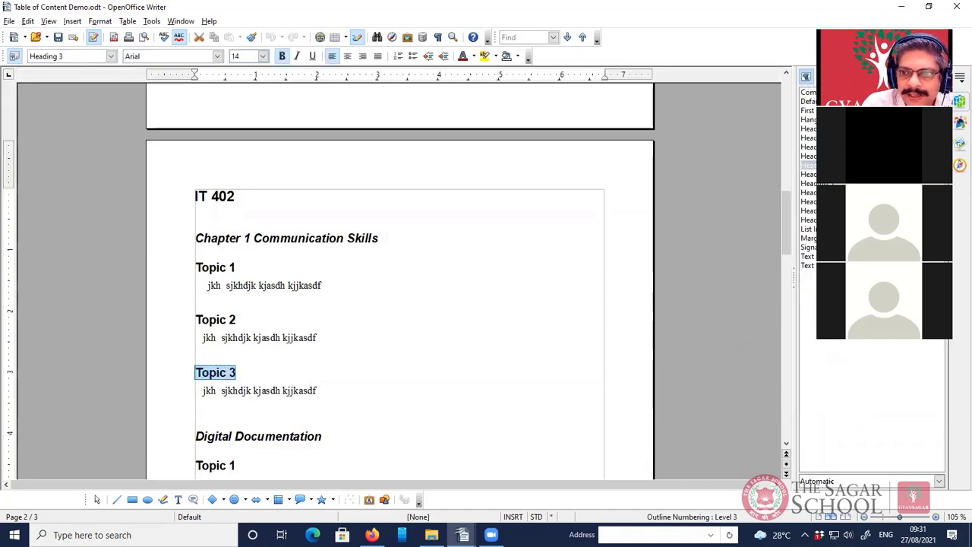
left_click_drag(916, 29, 731, 126)
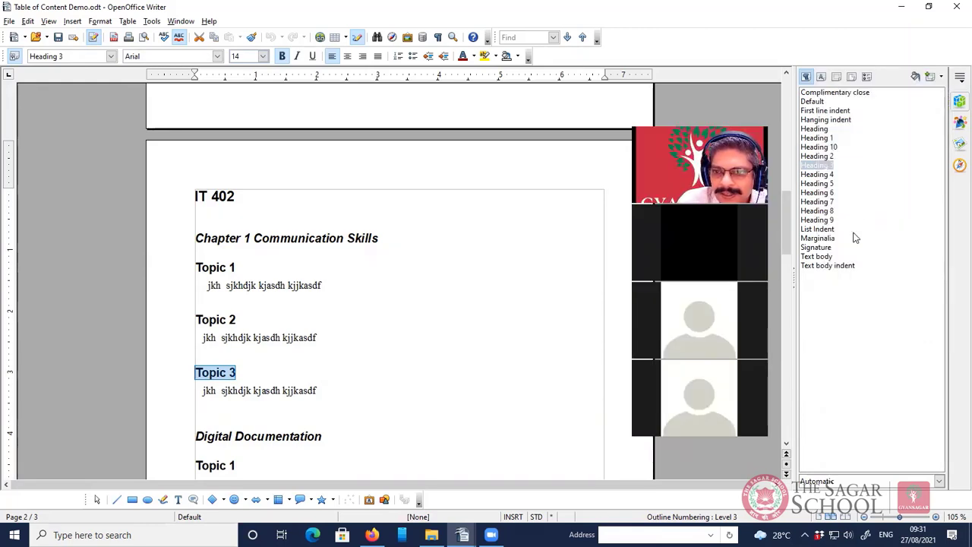
key("Menu")
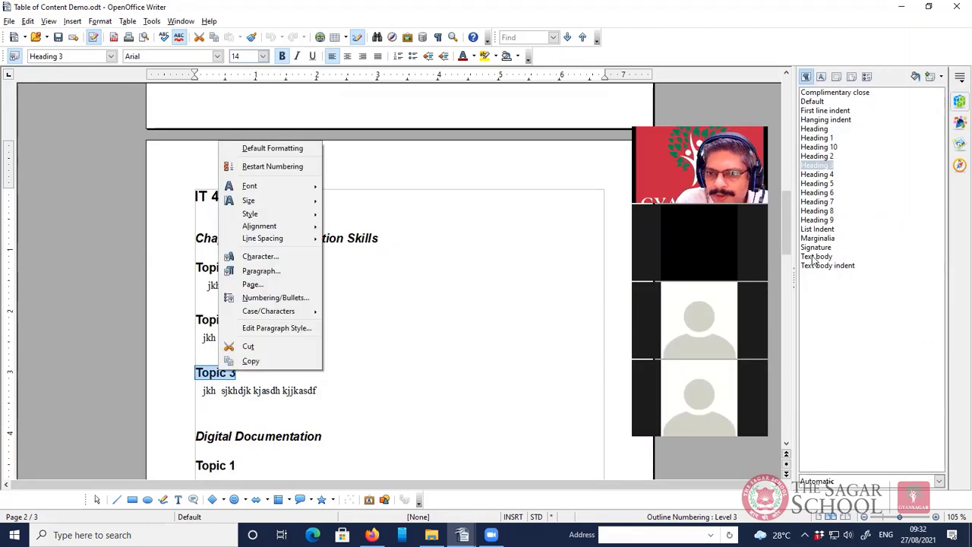
key("Escape")
left_click(814, 256)
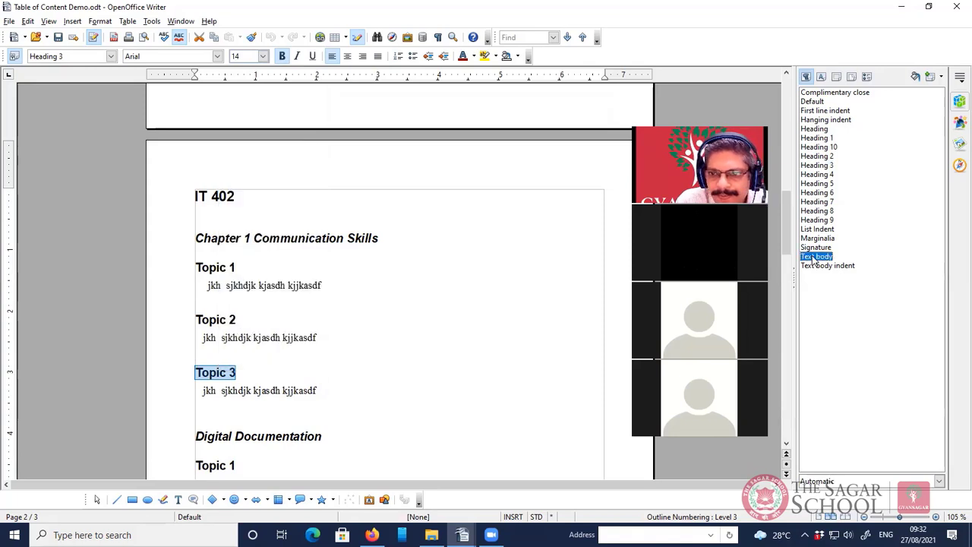
double_click(815, 257)
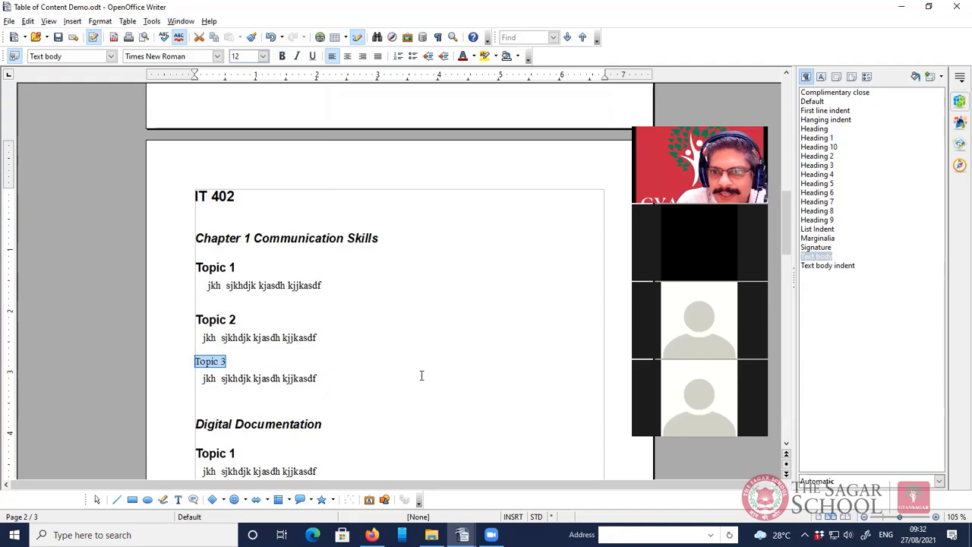
left_click(392, 373)
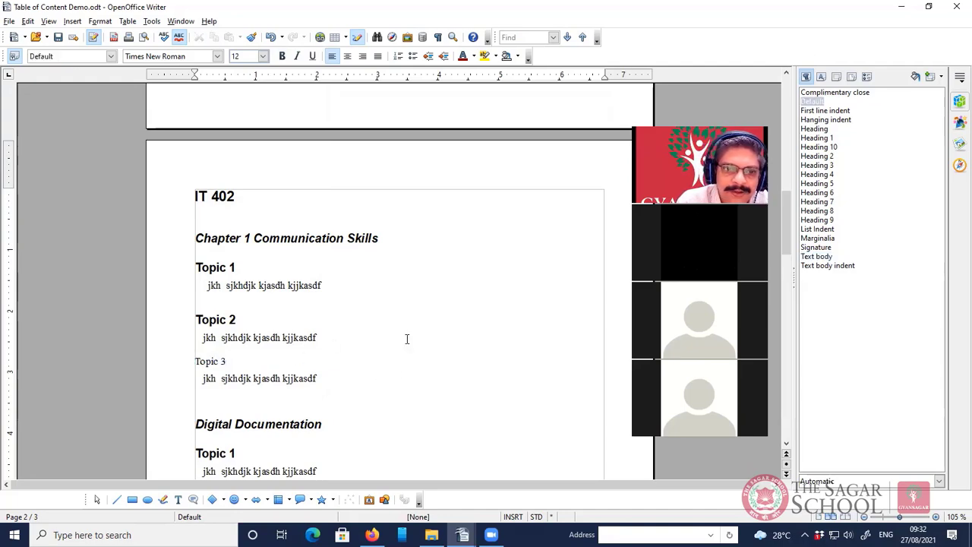
Update the My Project table of contents and check the restyled Topic 3 line under Chapter 1 in the document
scroll(440, 363, "up", 1)
scroll(441, 363, "up", 8)
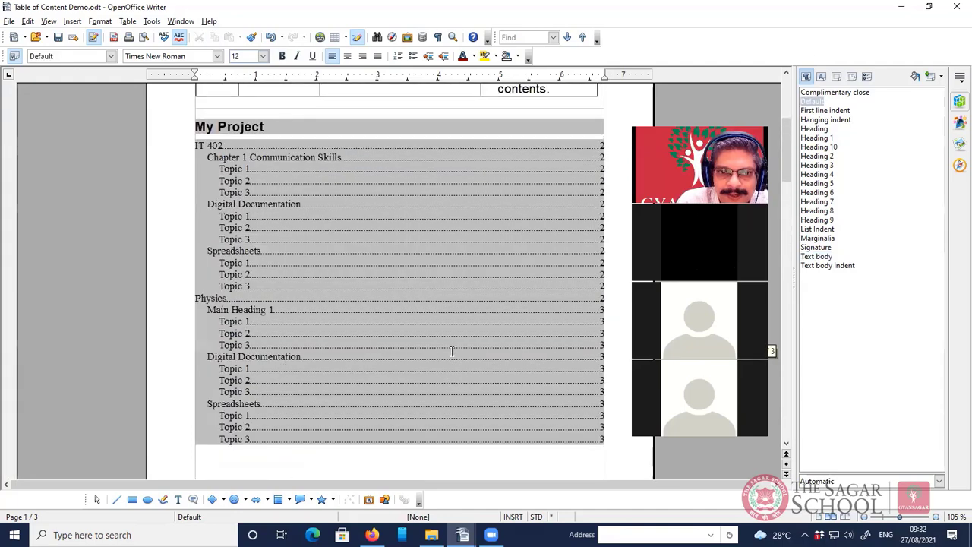
right_click(408, 280)
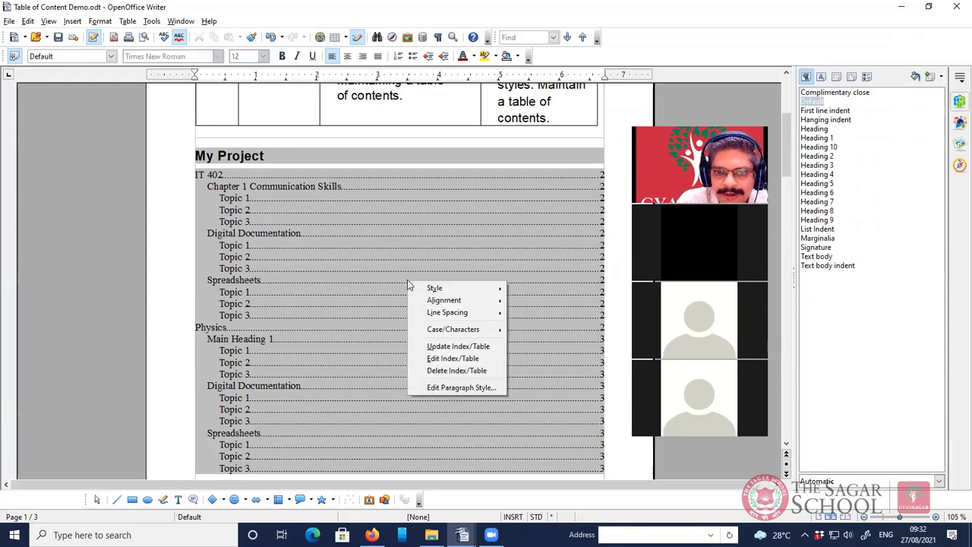
left_click(427, 348)
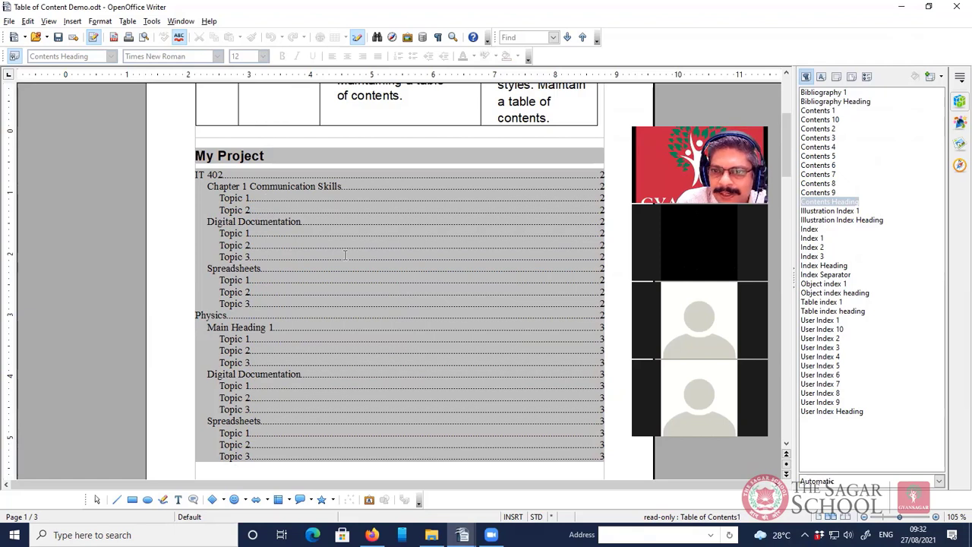
scroll(346, 258, "down", 10)
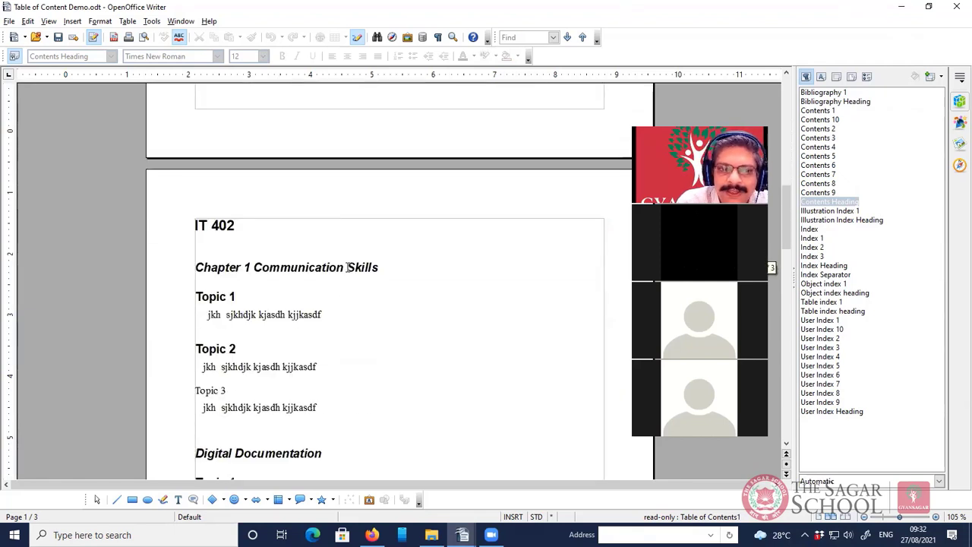
scroll(278, 292, "down", 1)
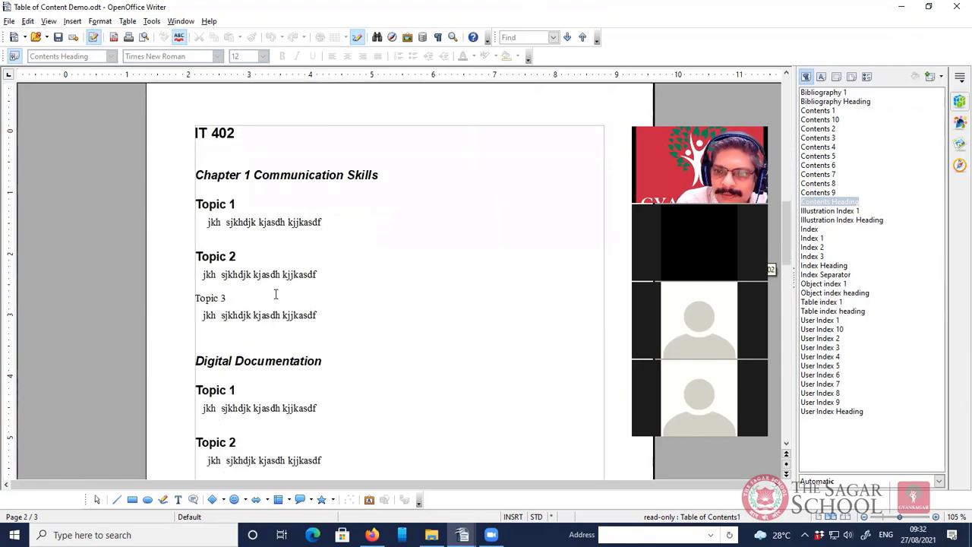
left_click(207, 300)
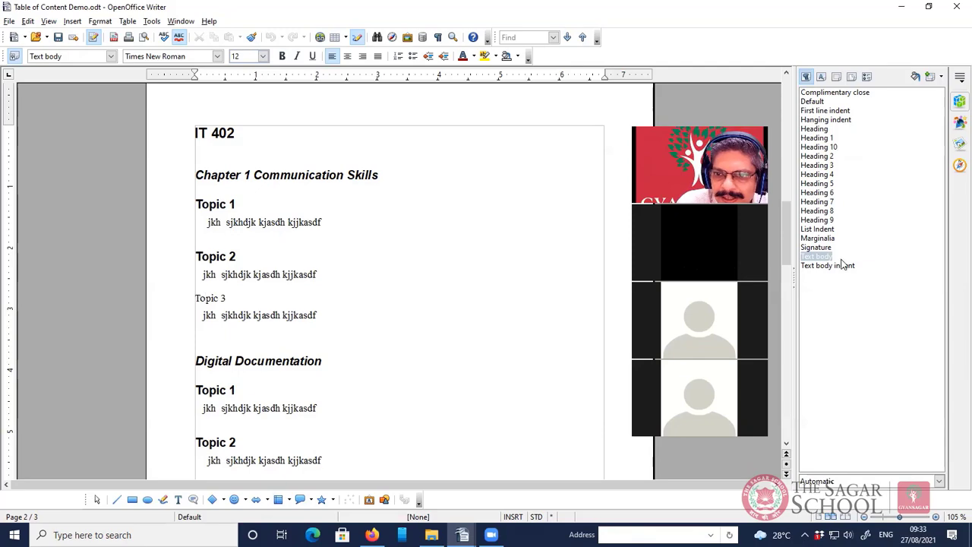
Edit the My Project table of contents to include Additional Styles as a source, and open the style assignment
scroll(364, 321, "up", 10)
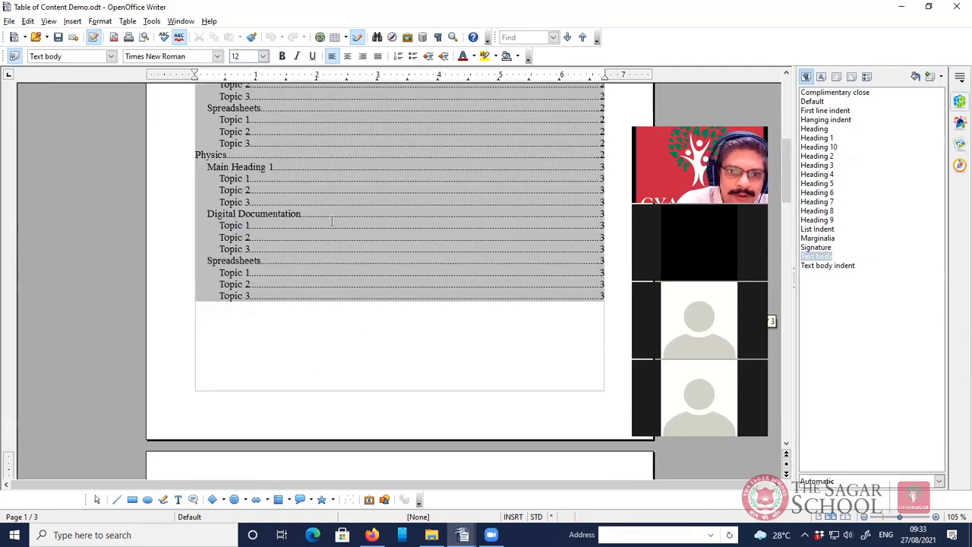
scroll(332, 221, "up", 5)
right_click(372, 281)
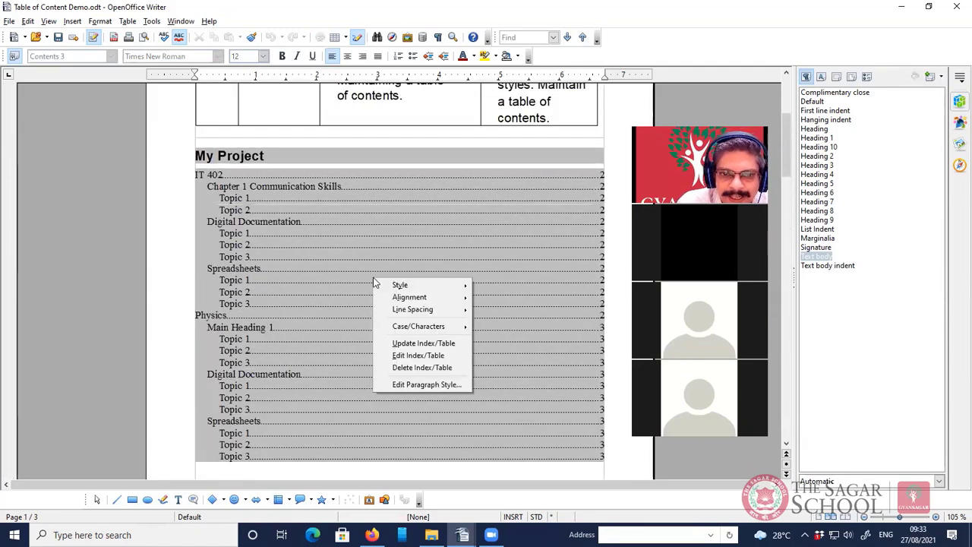
left_click(406, 357)
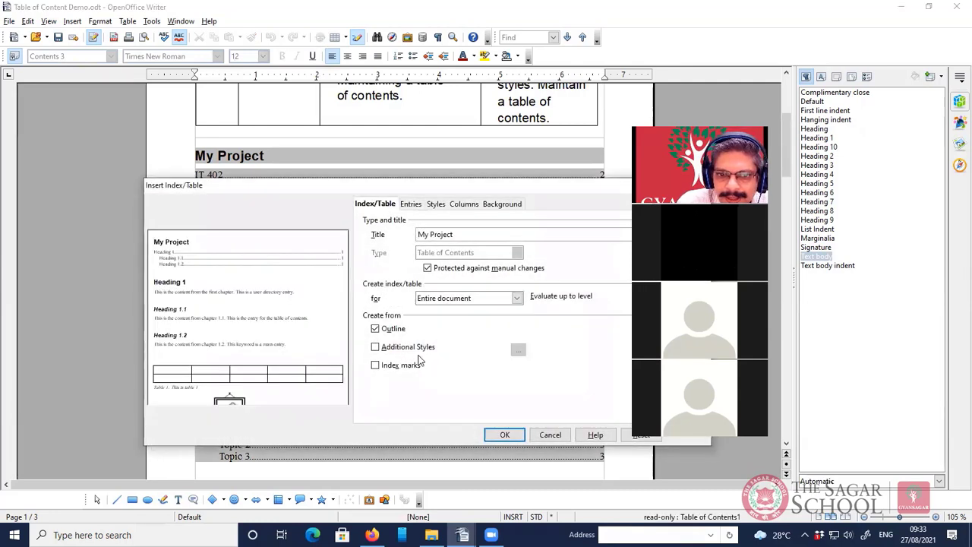
left_click(375, 347)
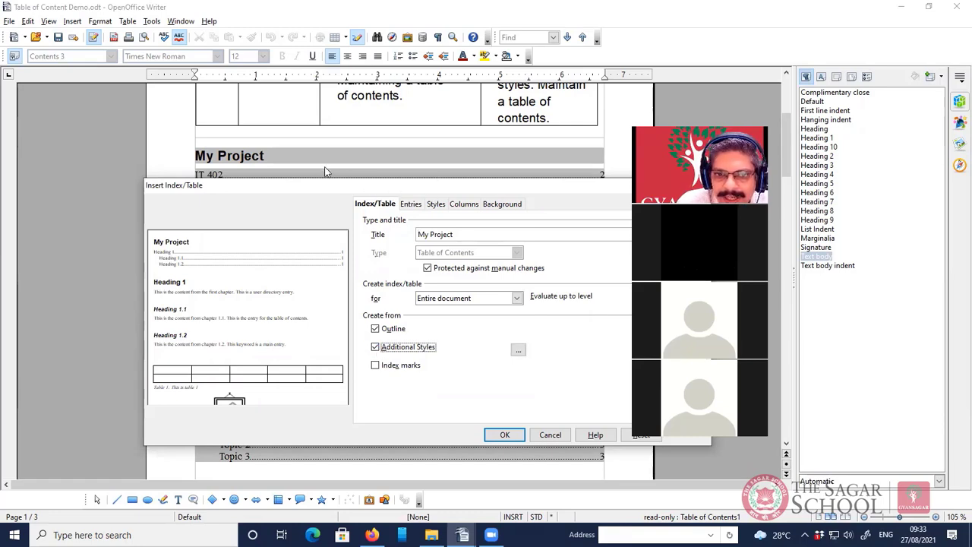
left_click_drag(360, 188, 223, 163)
left_click(382, 325)
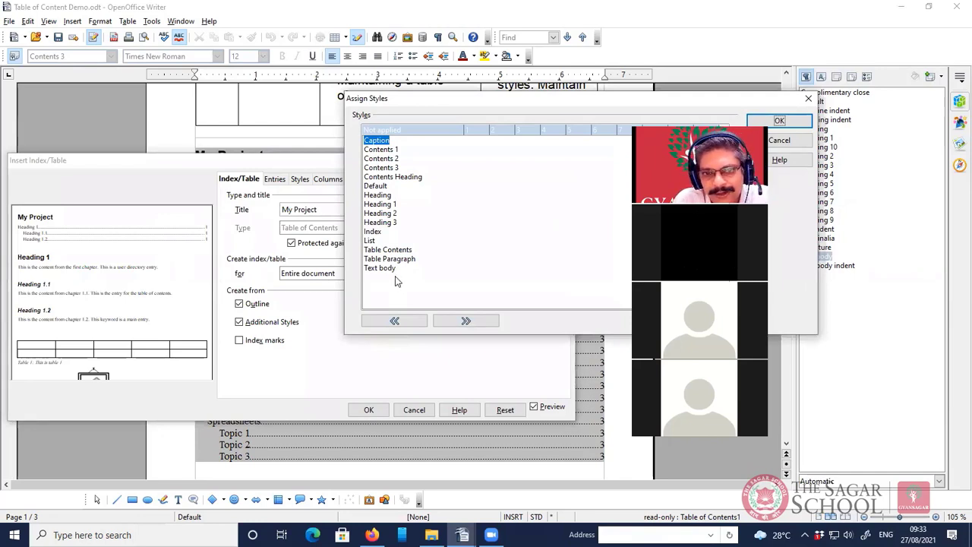
Assign the Text body style to level 3 and apply the changes to the My Project table of contents
left_click(384, 270)
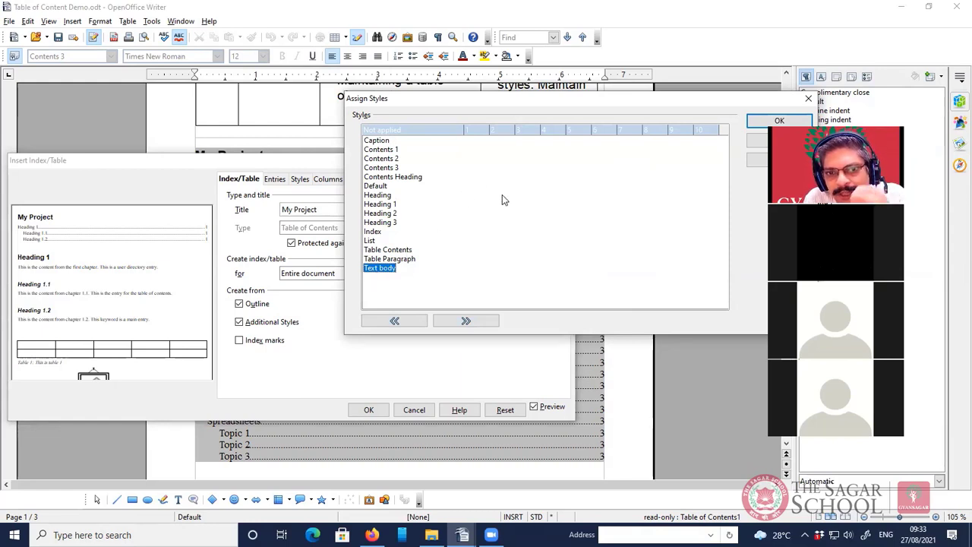
left_click(475, 322)
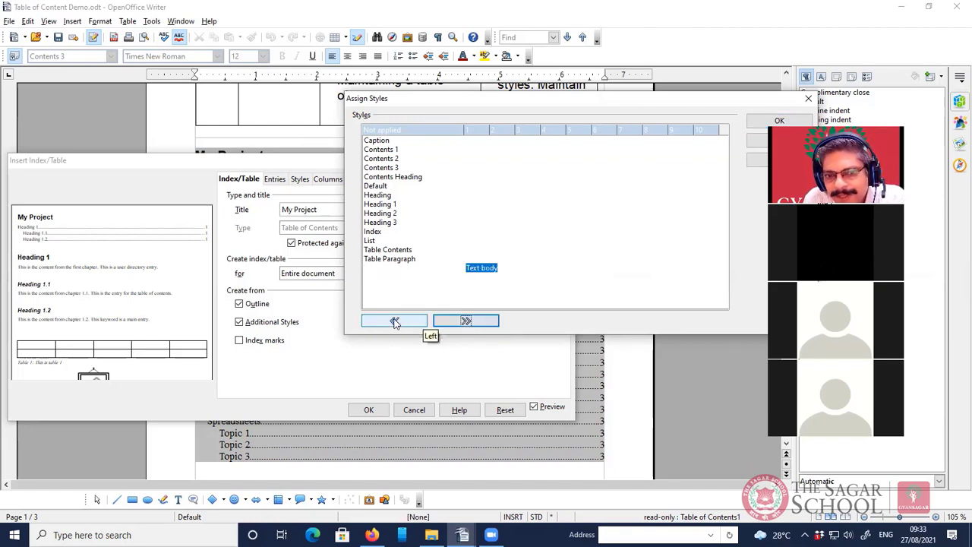
left_click(466, 322)
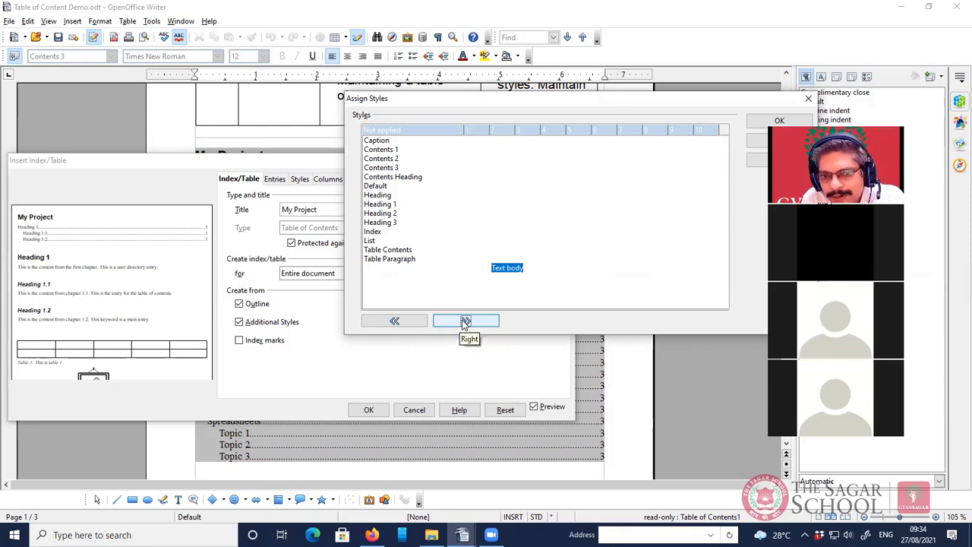
left_click(465, 322)
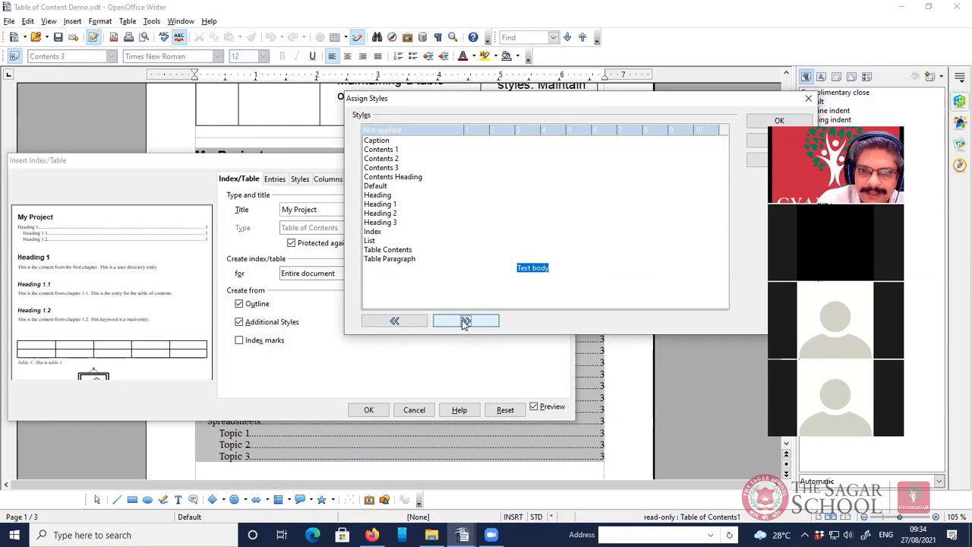
left_click(395, 321)
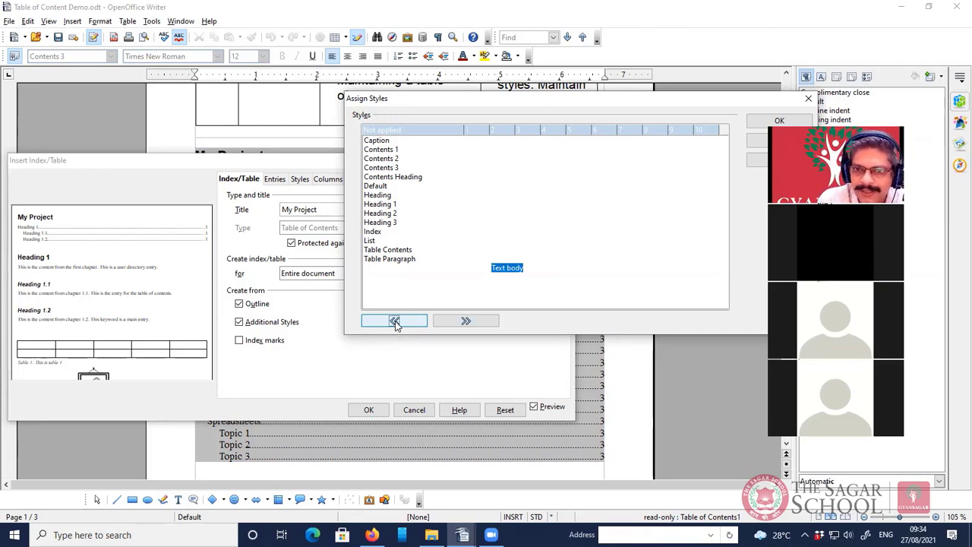
left_click(463, 325)
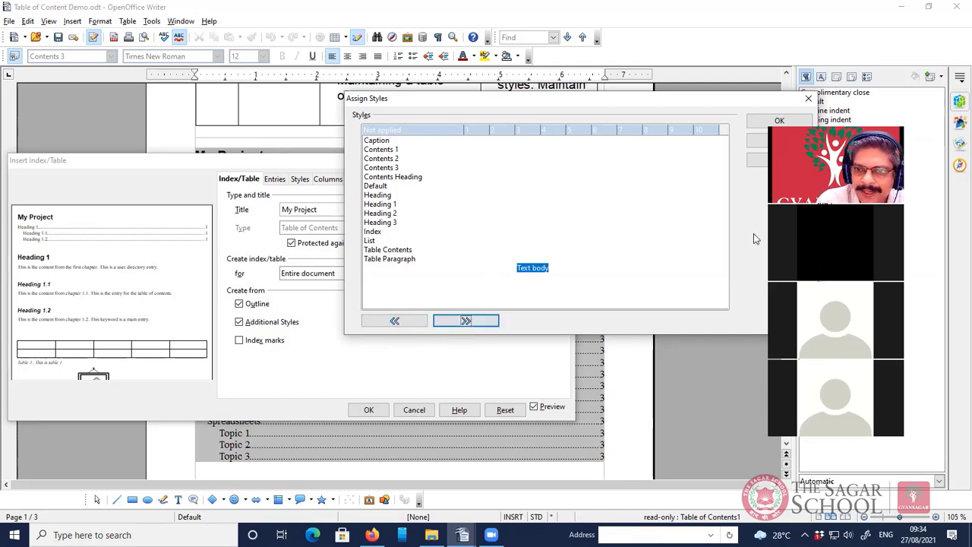
left_click(780, 121)
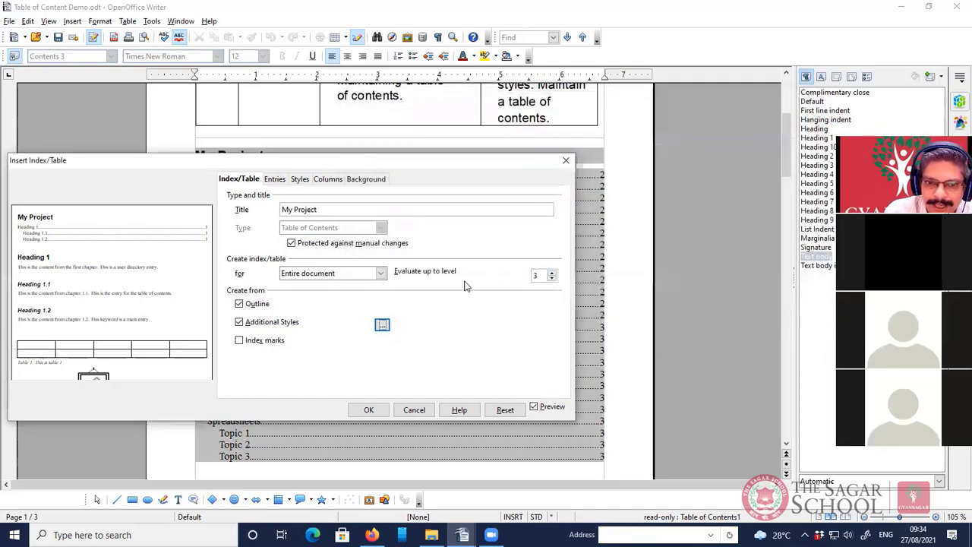
left_click(369, 409)
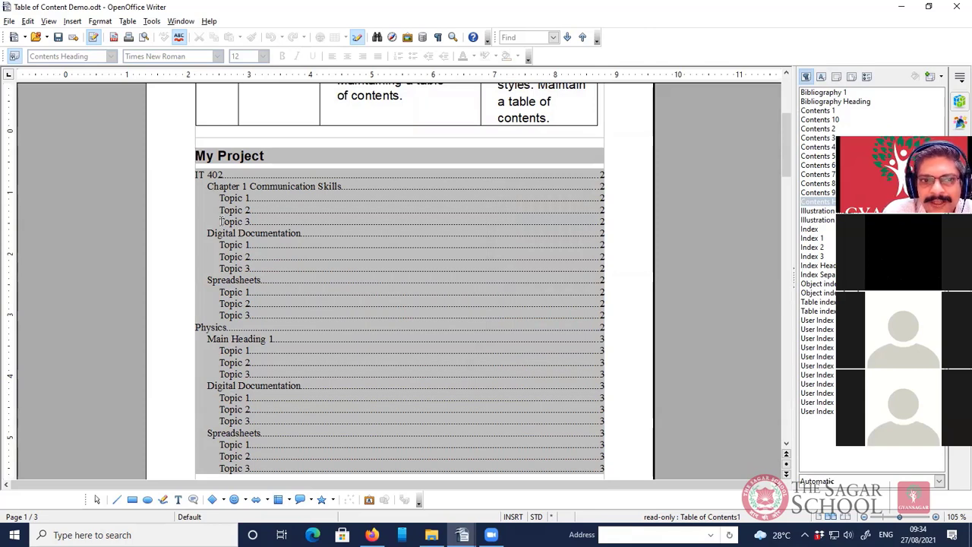
Compare the Topic 3 entry under Chapter 1 Communication Skills with the Topic 1, Topic 2 and Topic 3 lines in the document
left_click_drag(220, 222, 251, 221)
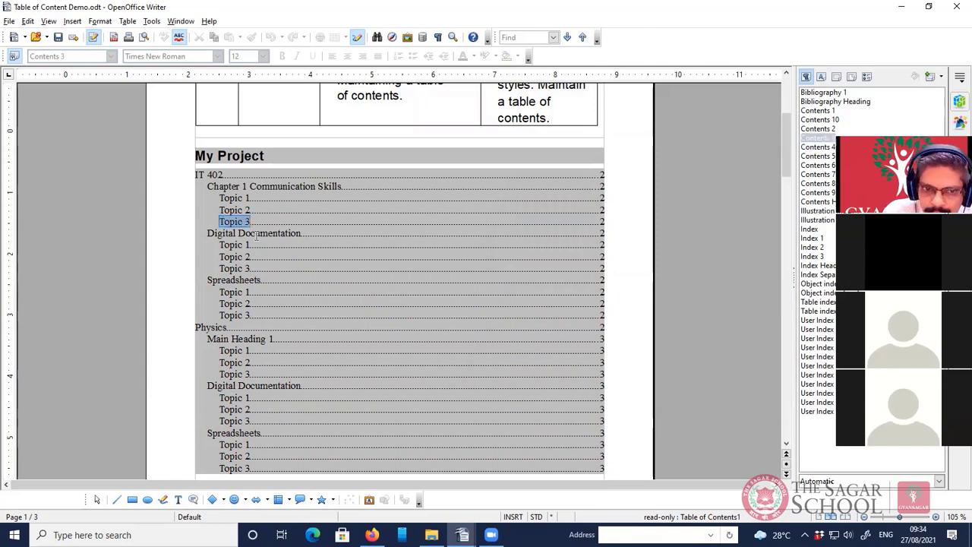
scroll(289, 320, "down", 12)
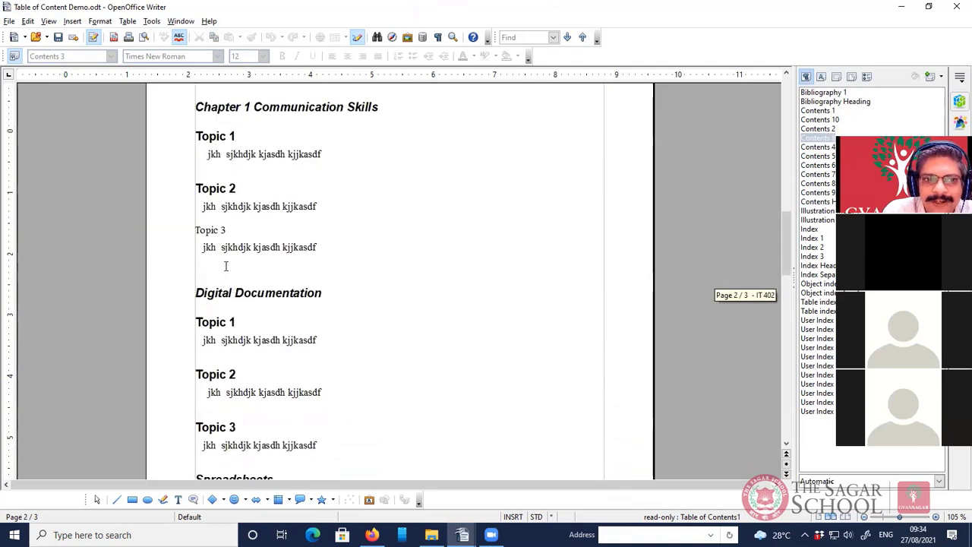
left_click_drag(193, 229, 229, 231)
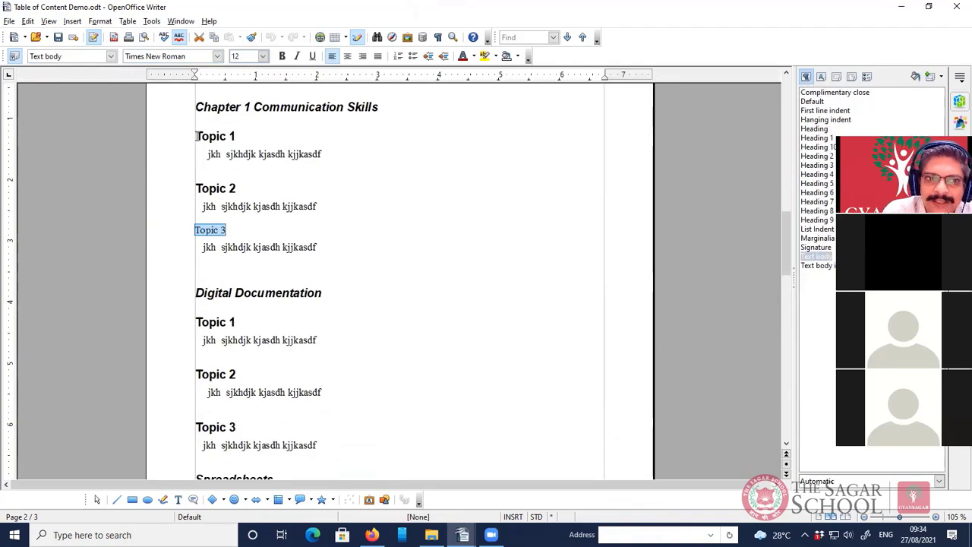
left_click_drag(195, 136, 232, 136)
left_click_drag(195, 189, 238, 190)
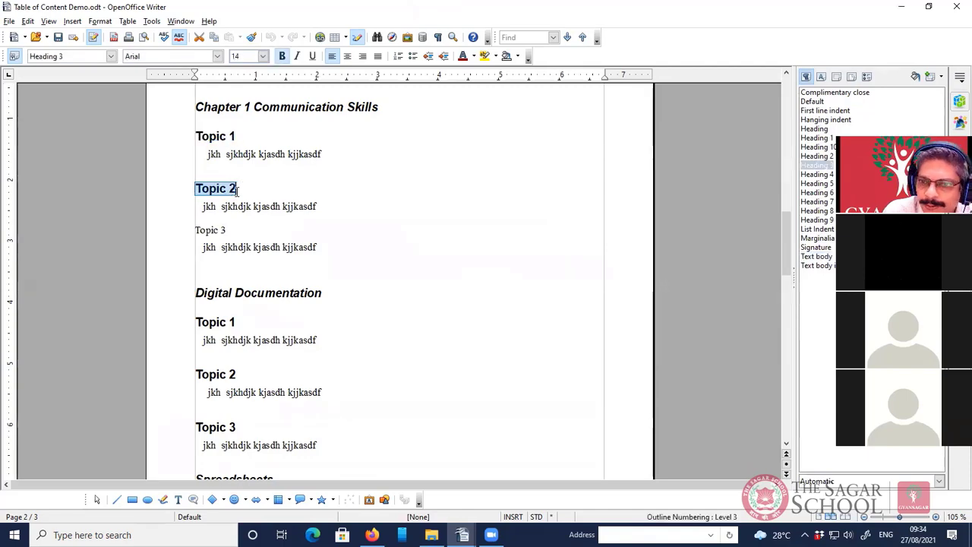
scroll(330, 231, "up", 4)
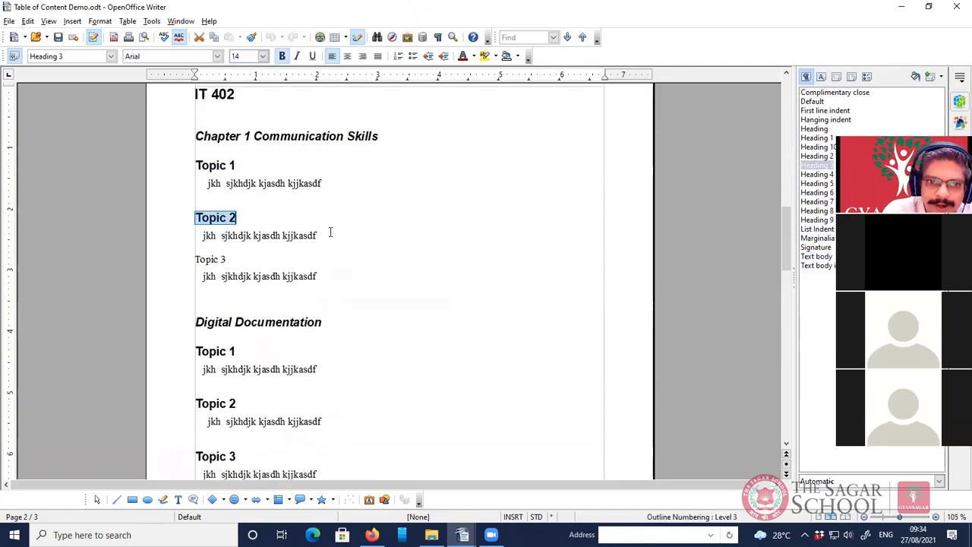
Edit the My Project table of contents to give it a Turquoise 10 background color
scroll(330, 232, "up", 11)
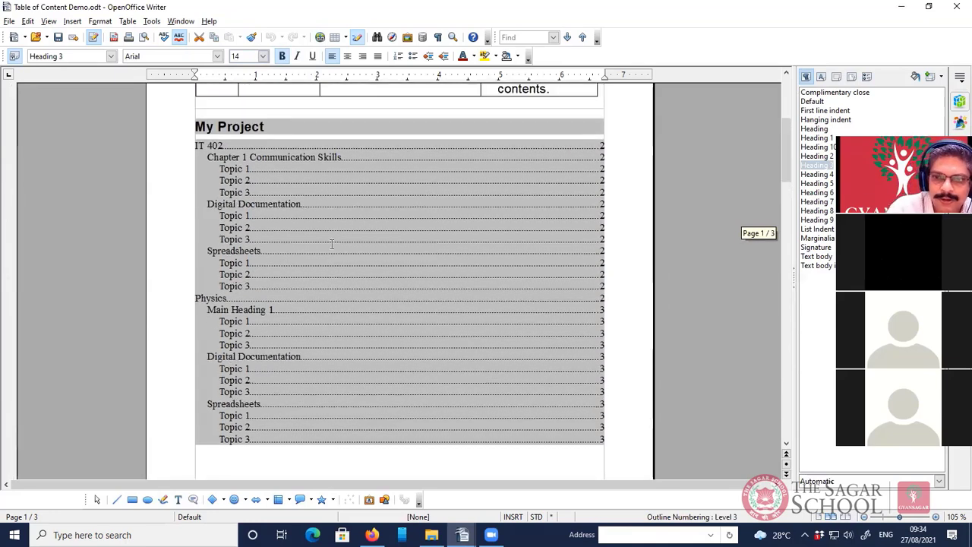
right_click(354, 278)
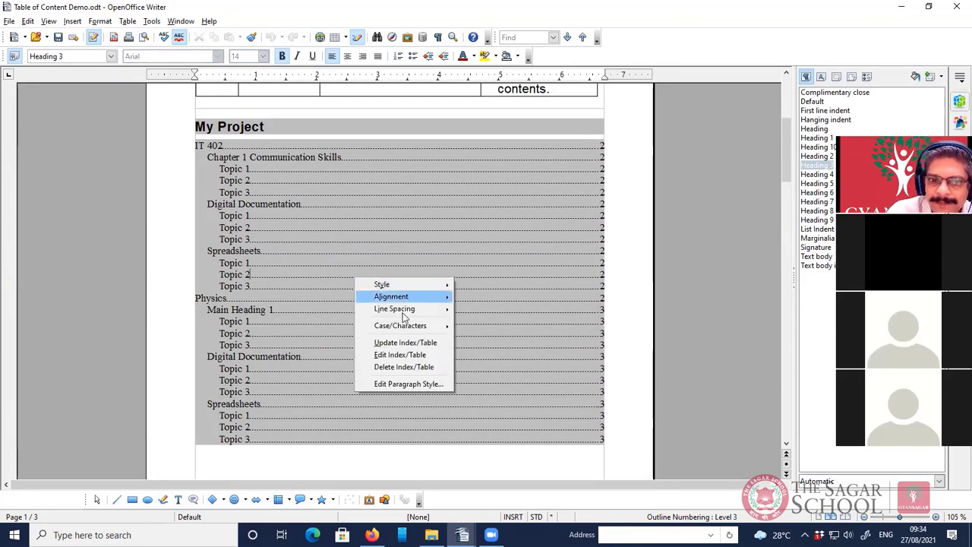
left_click(398, 356)
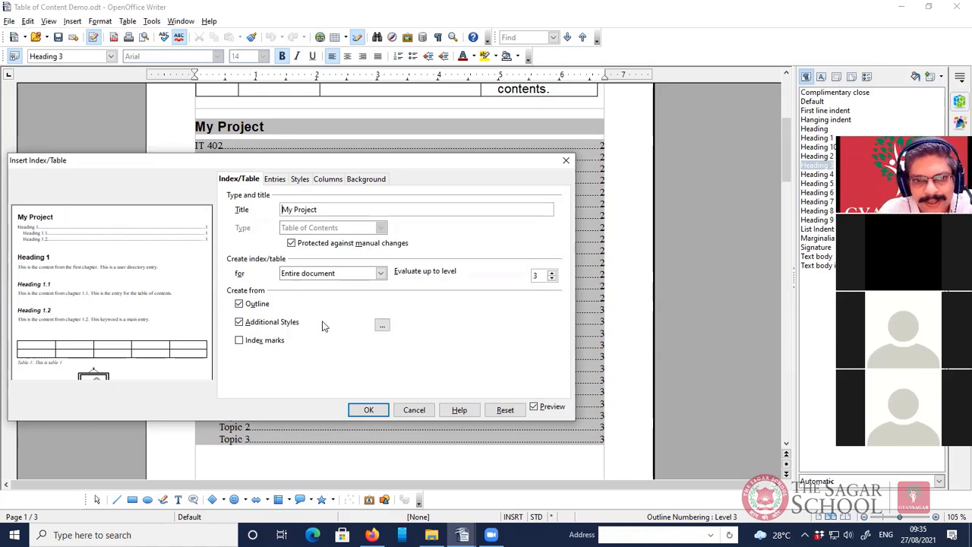
left_click(376, 182)
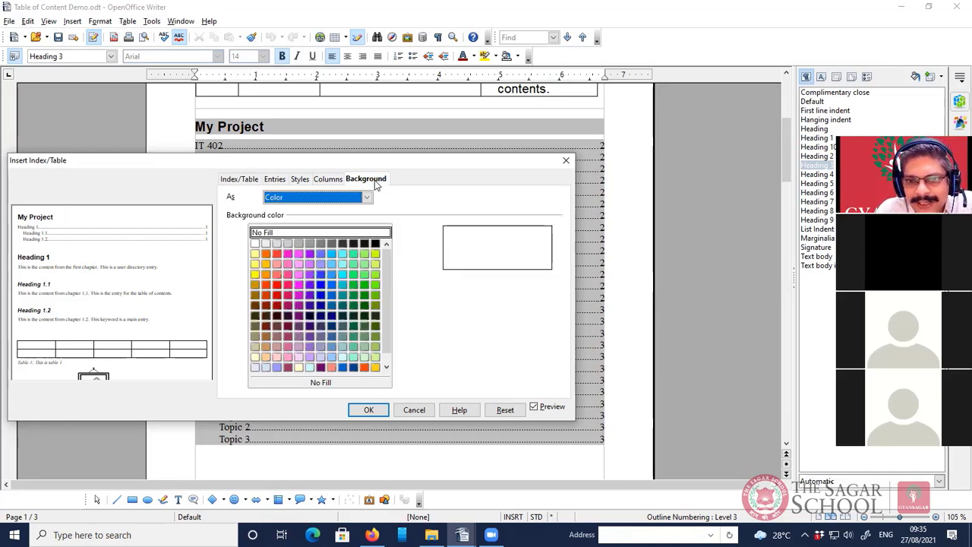
left_click(353, 265)
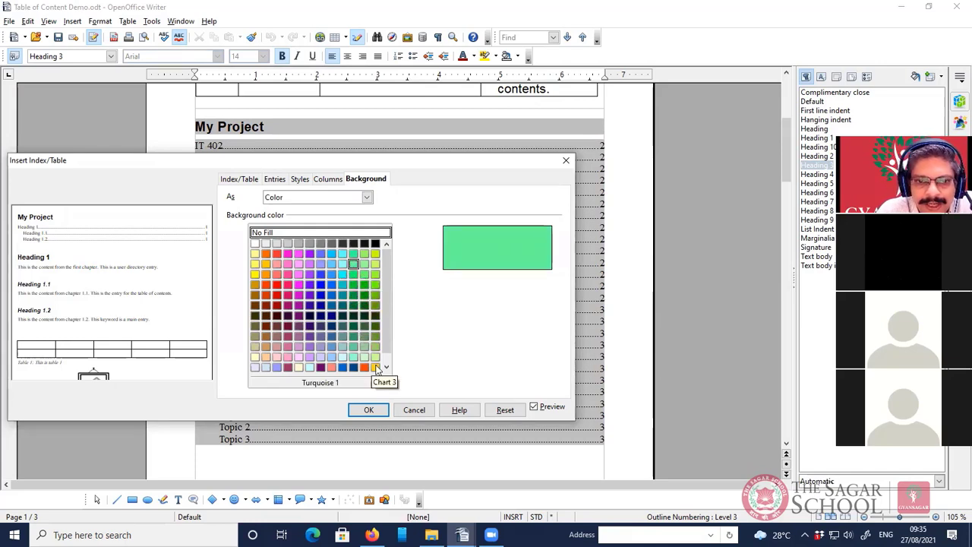
left_click(364, 358)
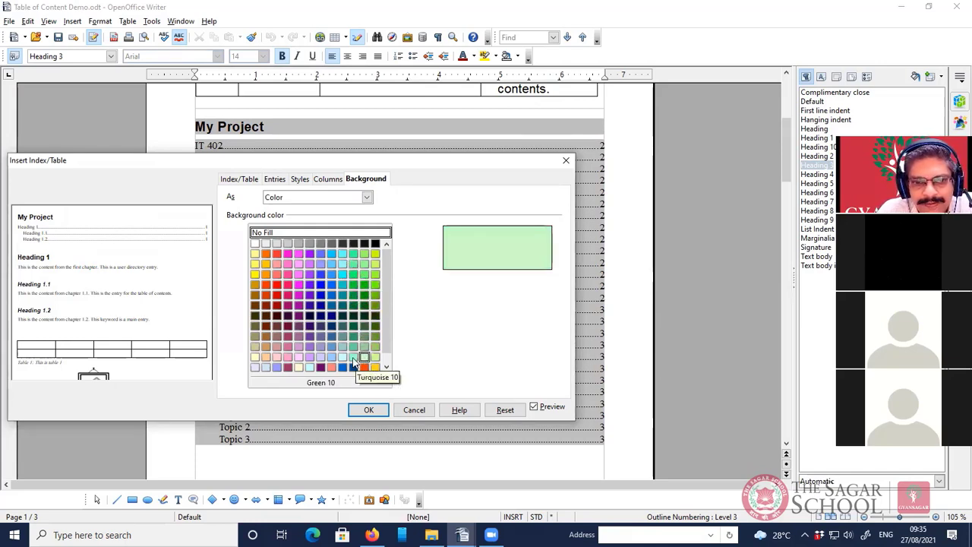
left_click(353, 359)
left_click(342, 357)
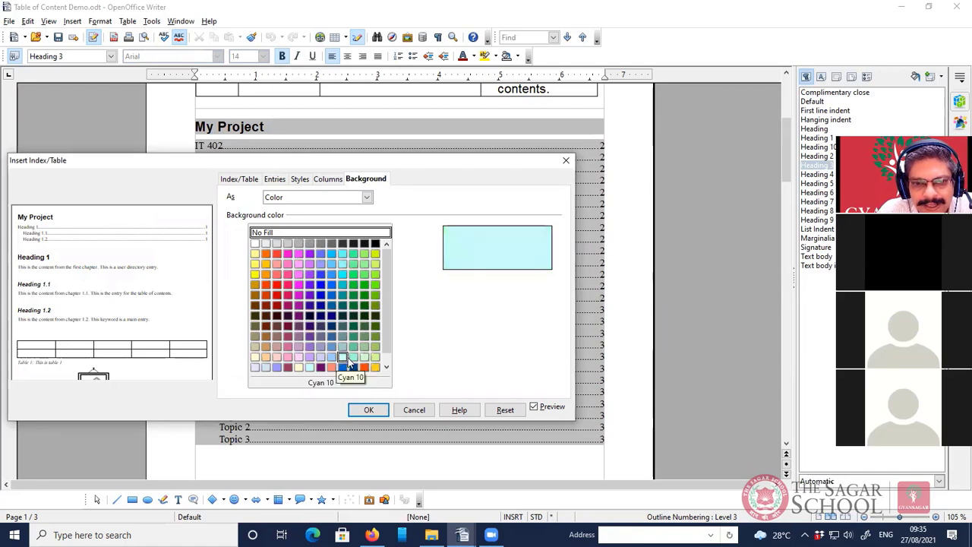
left_click(353, 358)
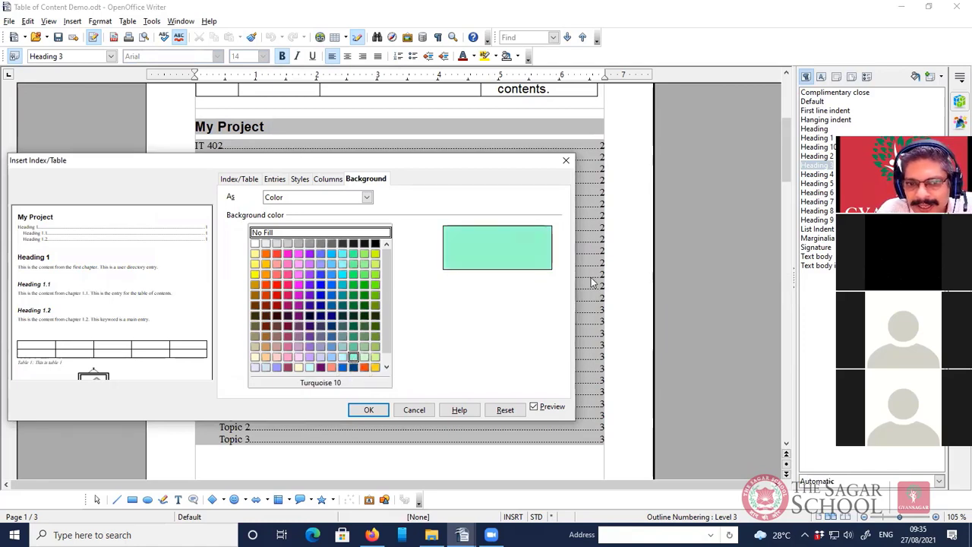
left_click(369, 411)
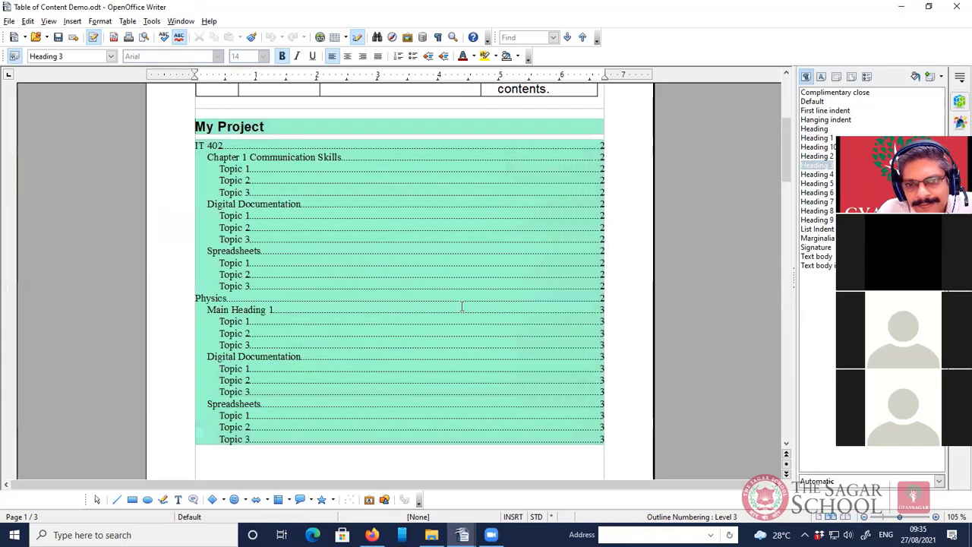
Reopen the My Project table of contents for editing and switch its background type to Graphic
right_click(392, 265)
left_click(414, 340)
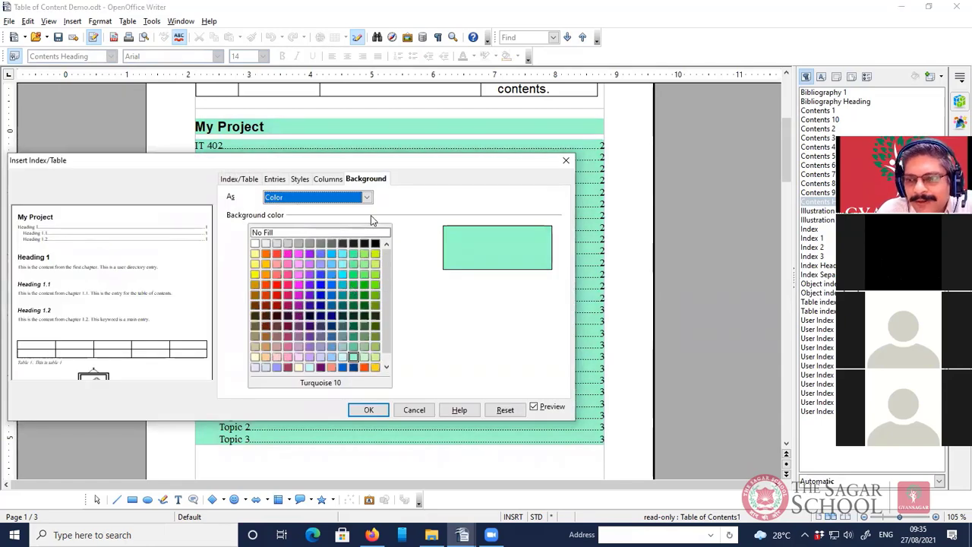
left_click(366, 198)
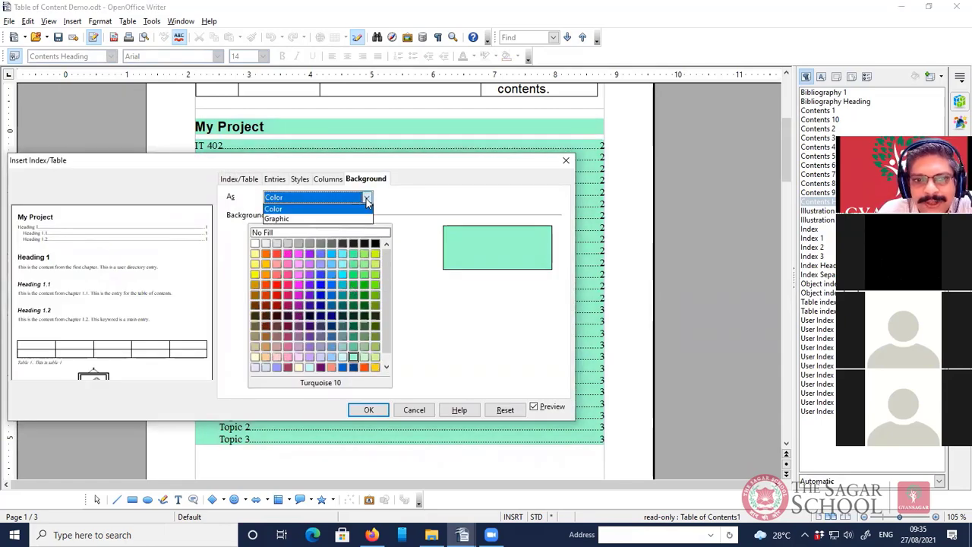
left_click(319, 219)
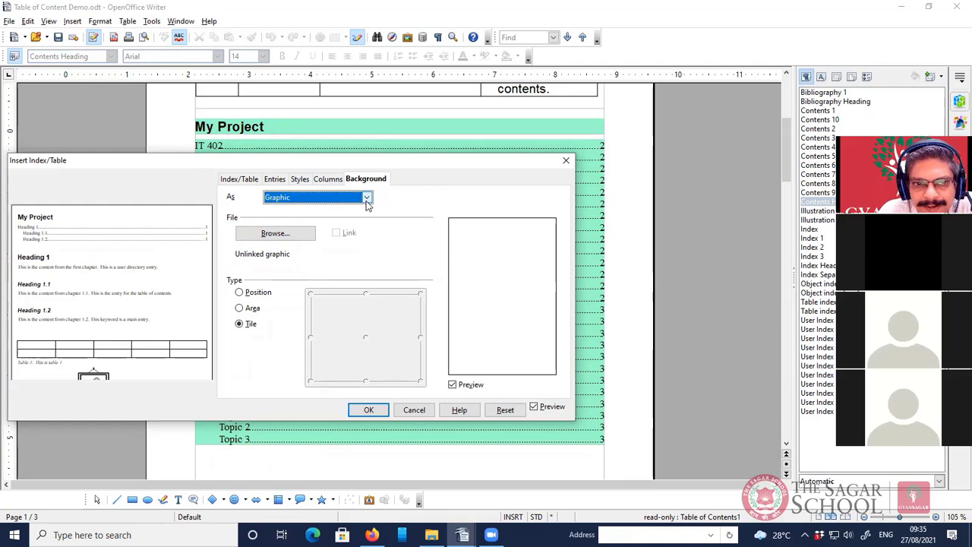
Load the FIT image from the logos folder as the table of contents' background graphic
left_click(278, 233)
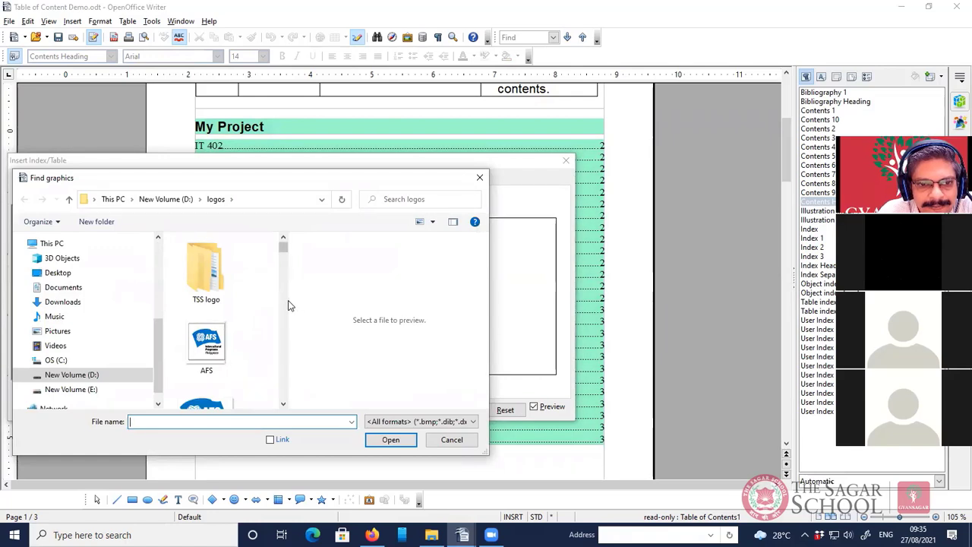
left_click_drag(289, 300, 434, 302)
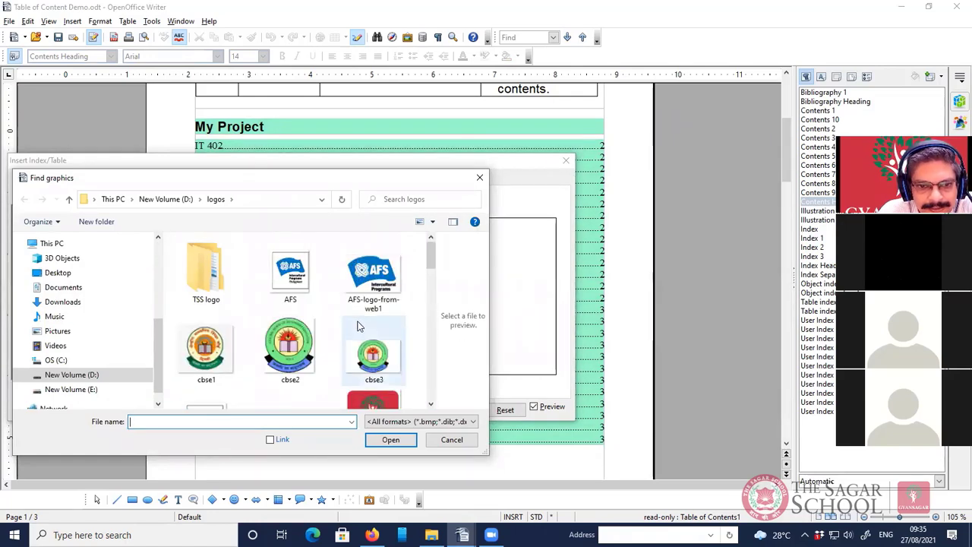
scroll(360, 325, "down", 1)
scroll(360, 324, "up", 1)
scroll(360, 325, "down", 1)
left_click(218, 386)
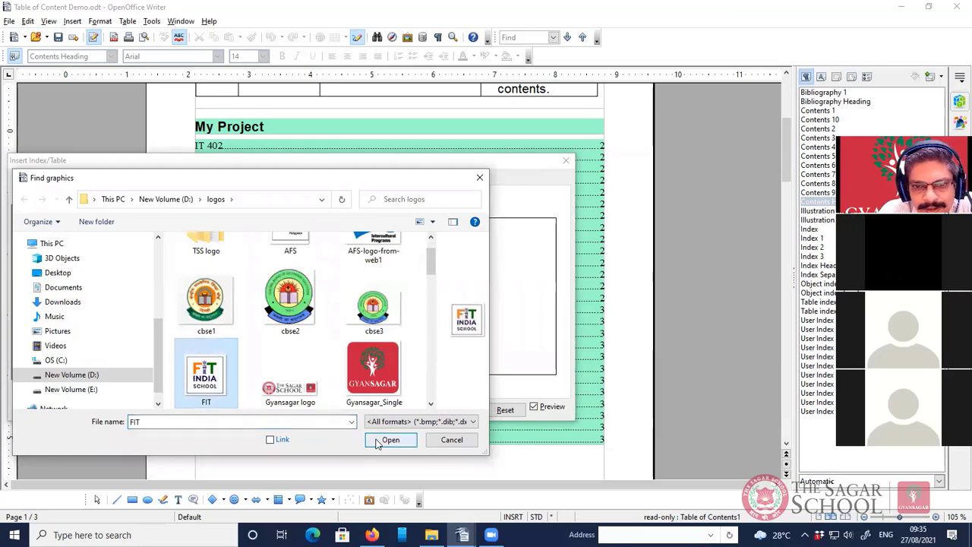
left_click(388, 440)
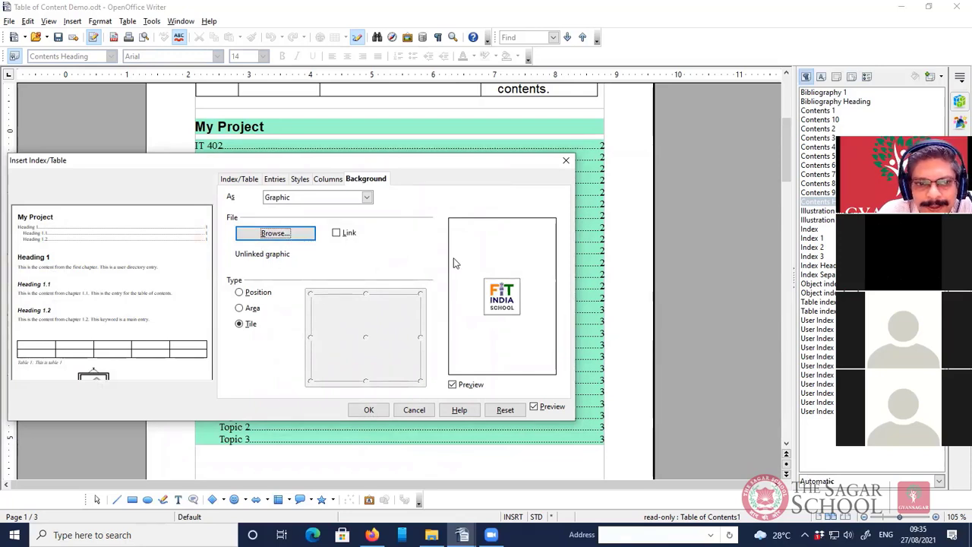
Set the background graphic's type to Position with the centre anchor and apply it to the My Project table of contents
left_click(240, 293)
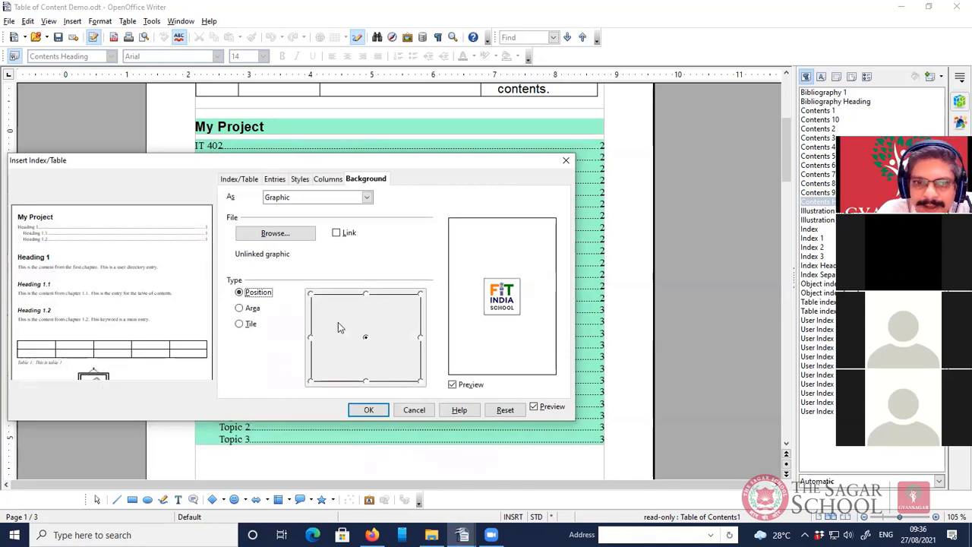
left_click(311, 295)
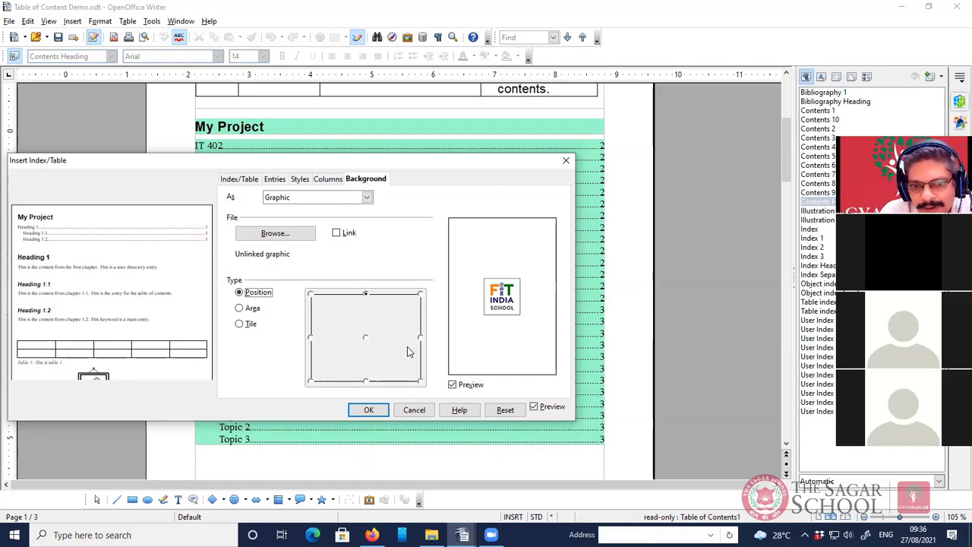
left_click(366, 338)
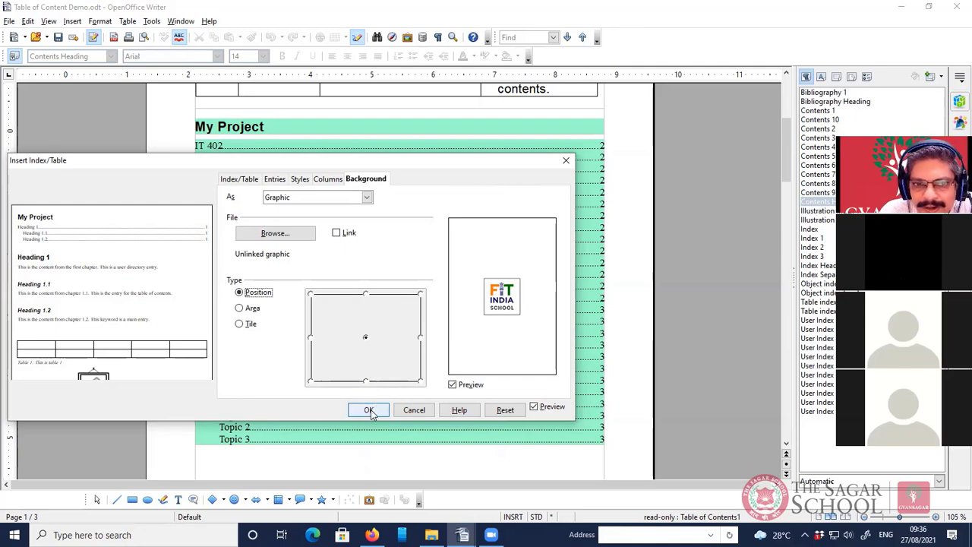
left_click(370, 411)
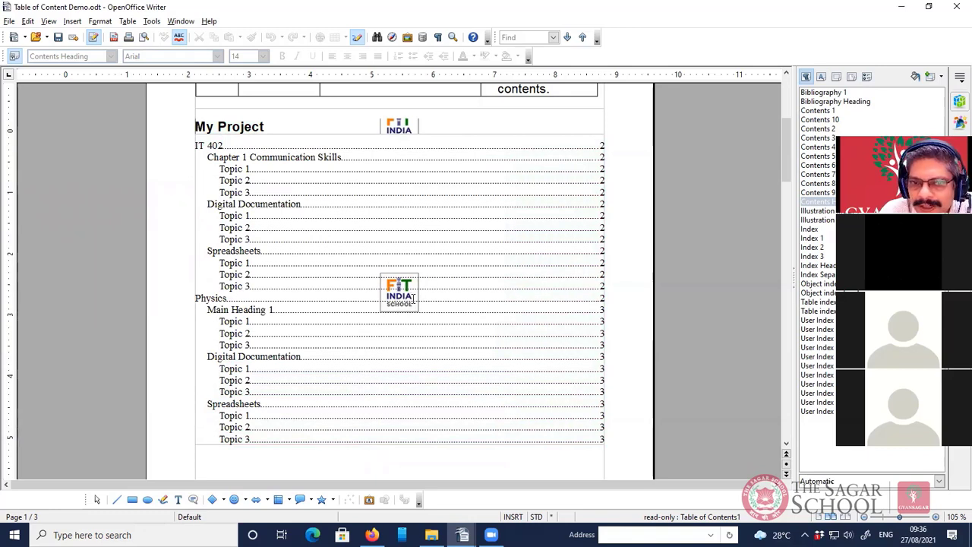
Edit the My Project table of contents to anchor its FIT background graphic at the top-left corner of the table
right_click(379, 264)
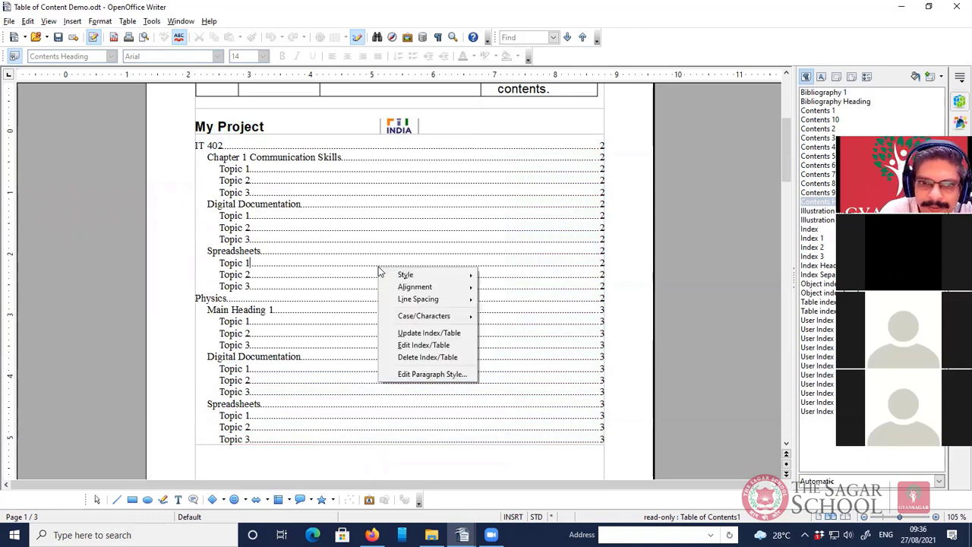
left_click(421, 344)
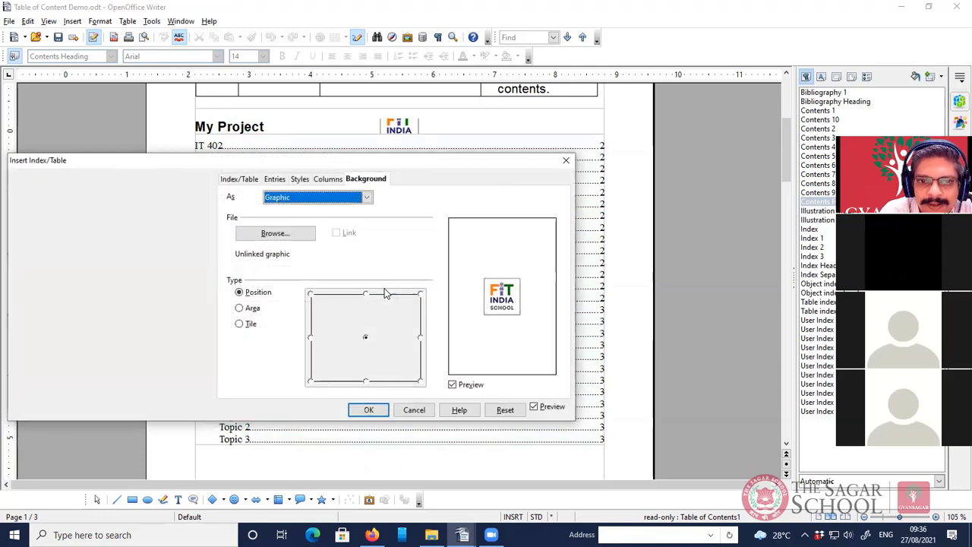
left_click(310, 293)
left_click(368, 410)
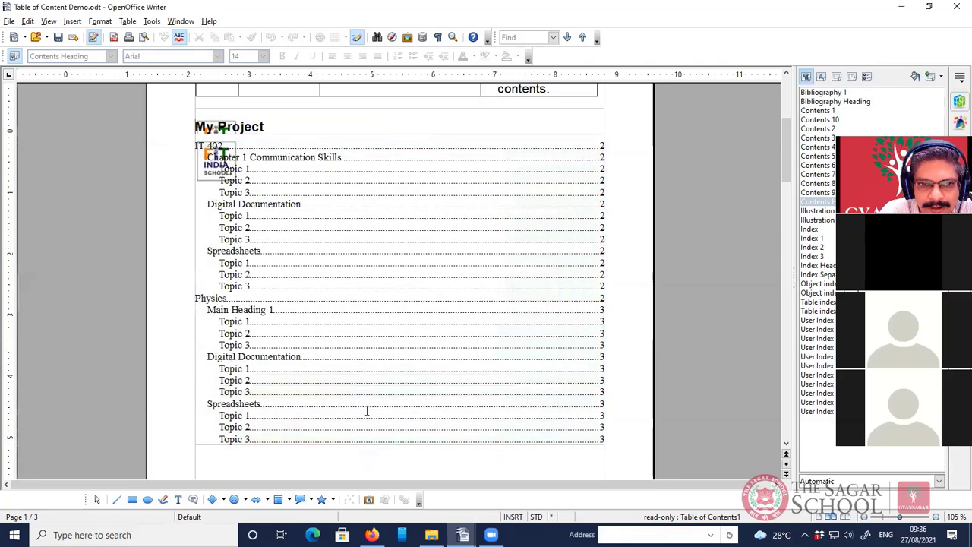
Change the My Project table of contents' background graphic type to Area so the FIT logo stretches across the table
right_click(414, 246)
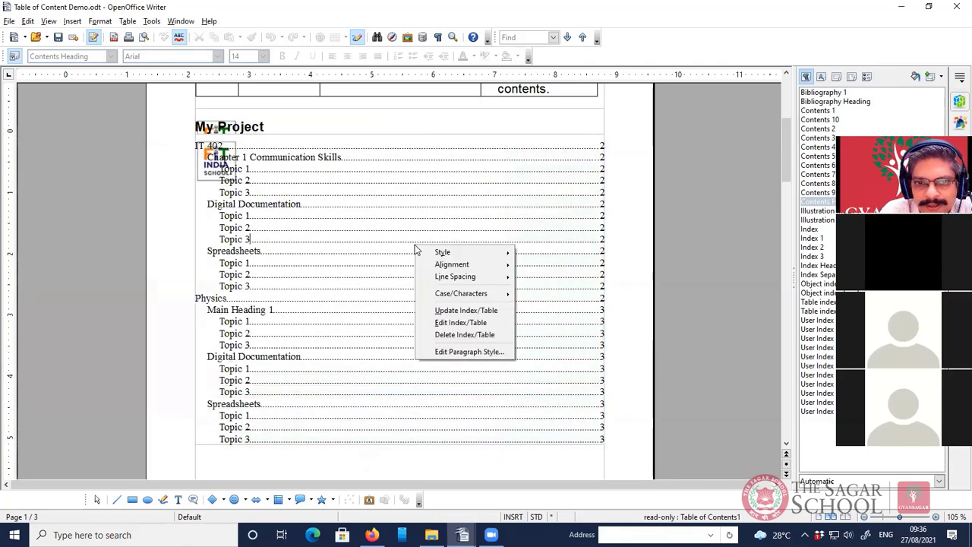
left_click(444, 321)
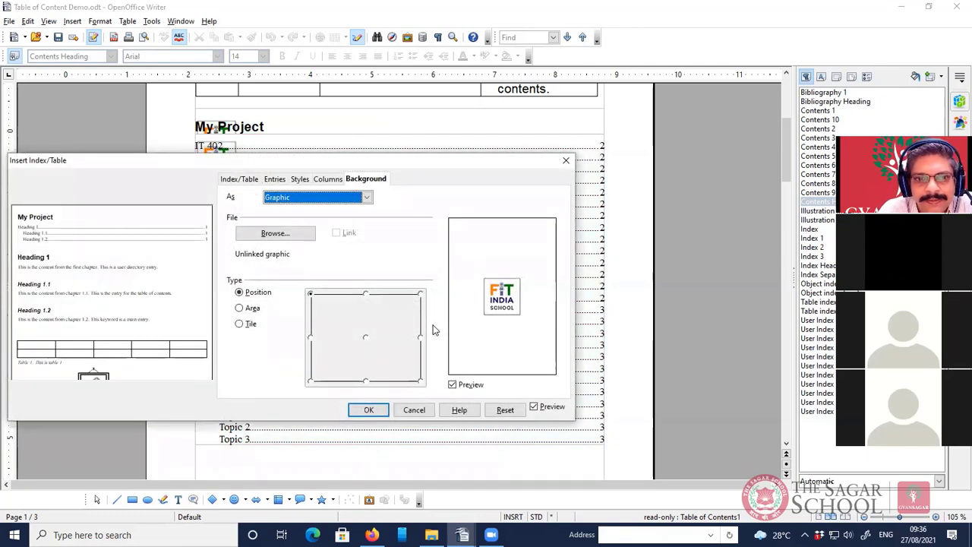
left_click(251, 310)
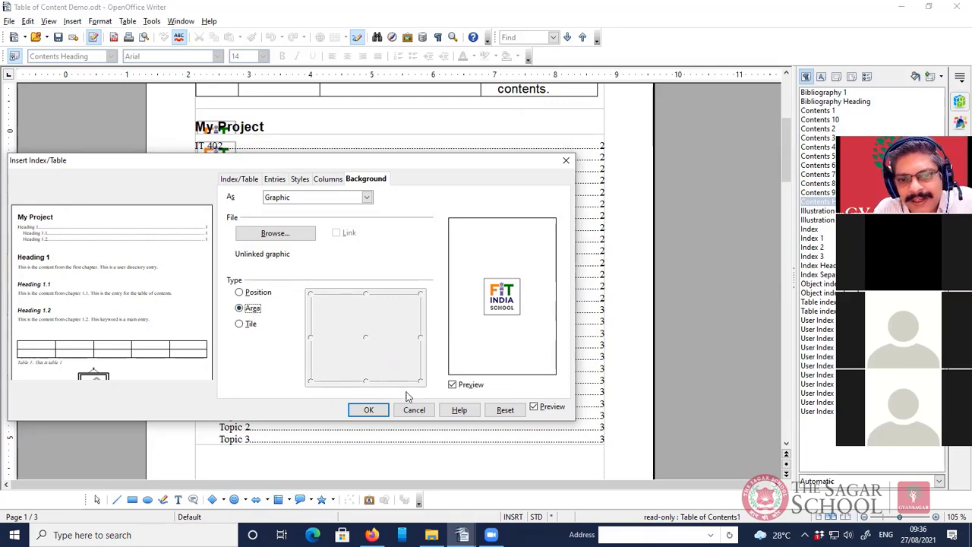
left_click(368, 410)
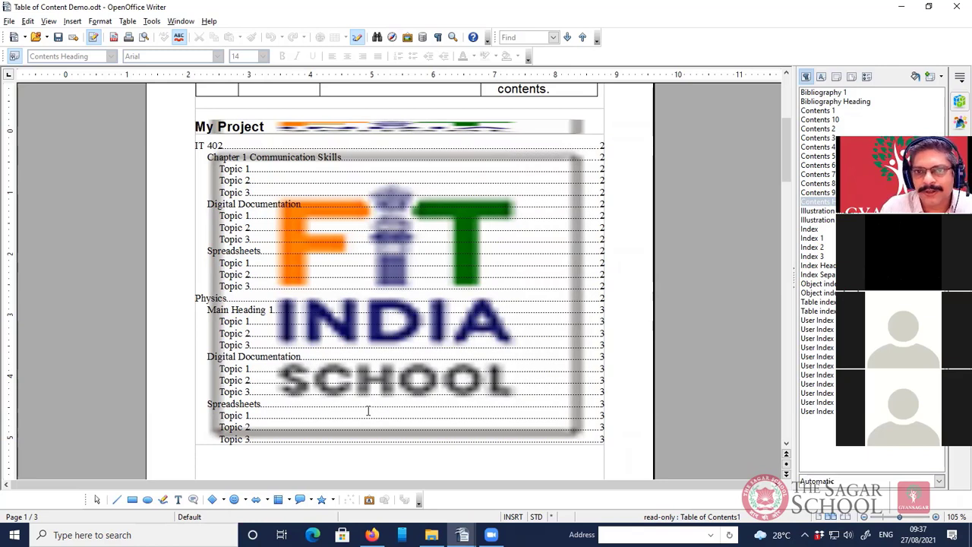
Change the background graphic type to Tile so the FIT logo repeats across the My Project table of contents
right_click(343, 247)
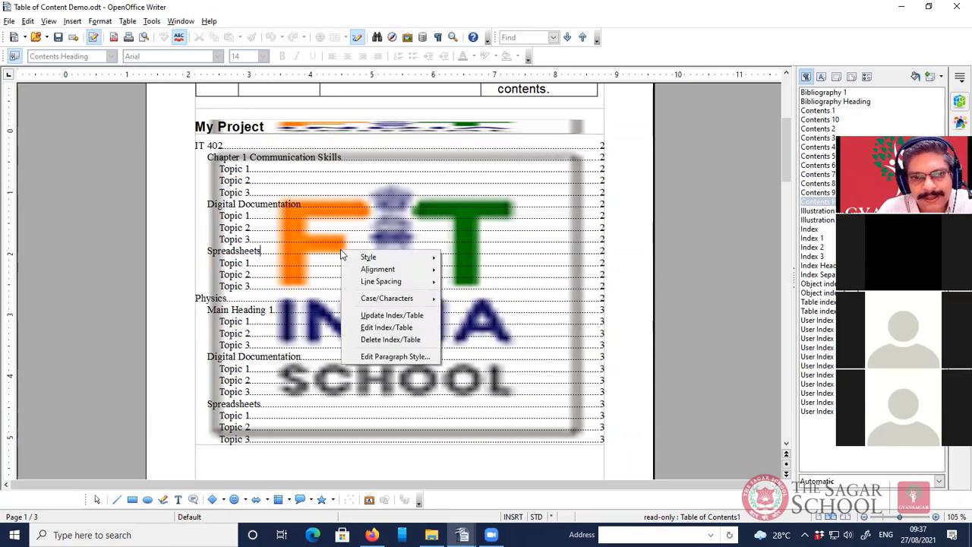
left_click(366, 314)
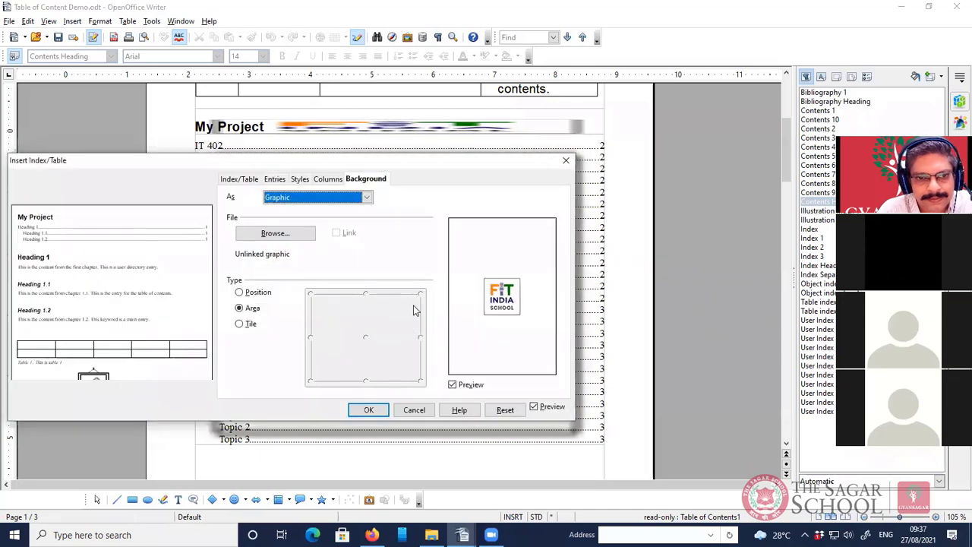
left_click(241, 325)
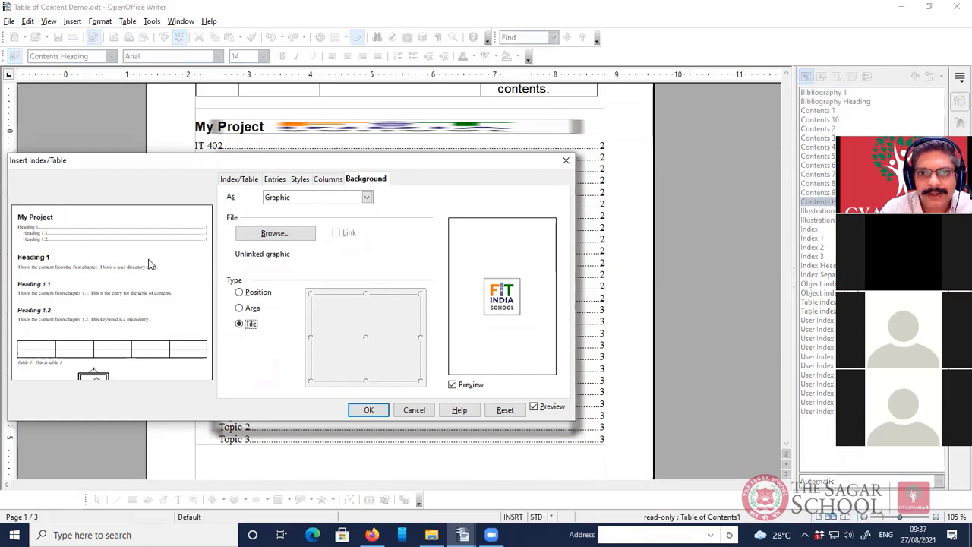
left_click(502, 95)
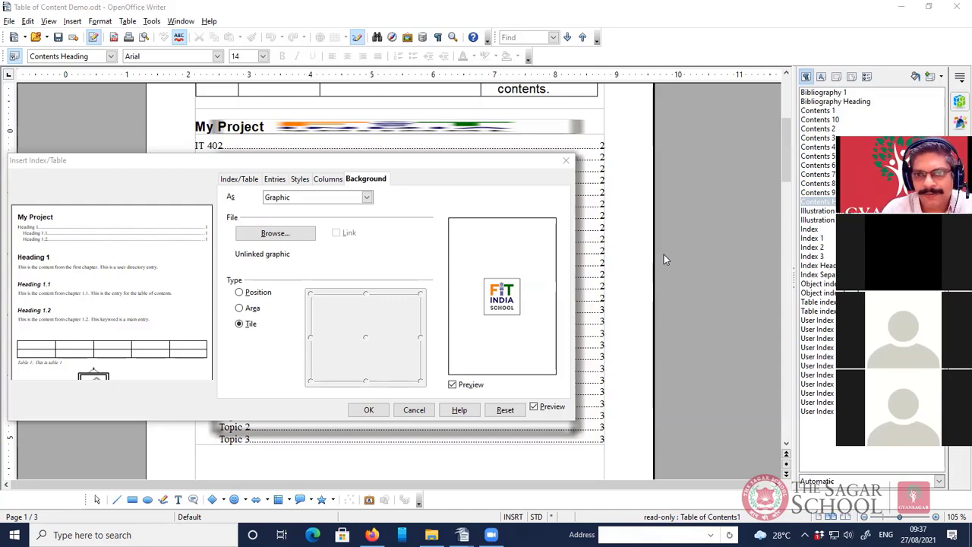
left_click(376, 410)
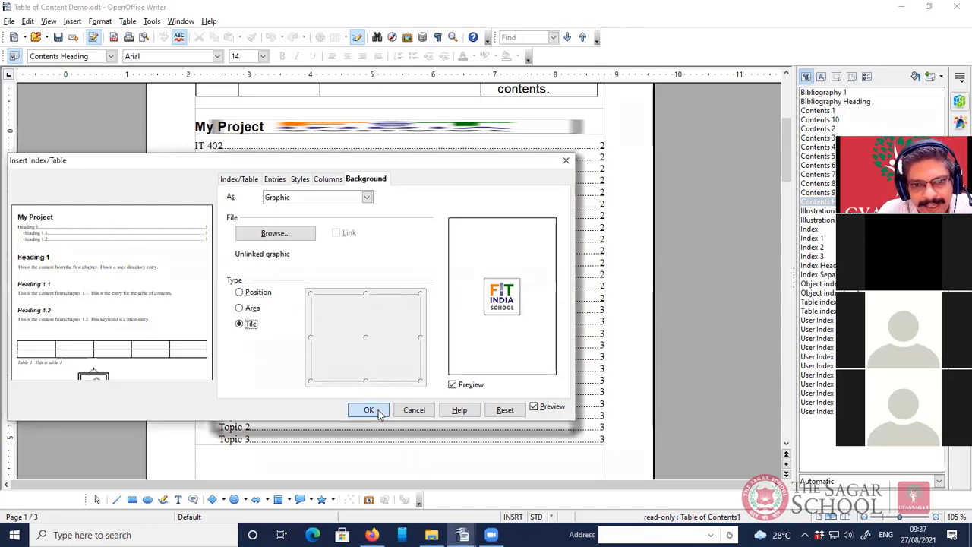
left_click(369, 410)
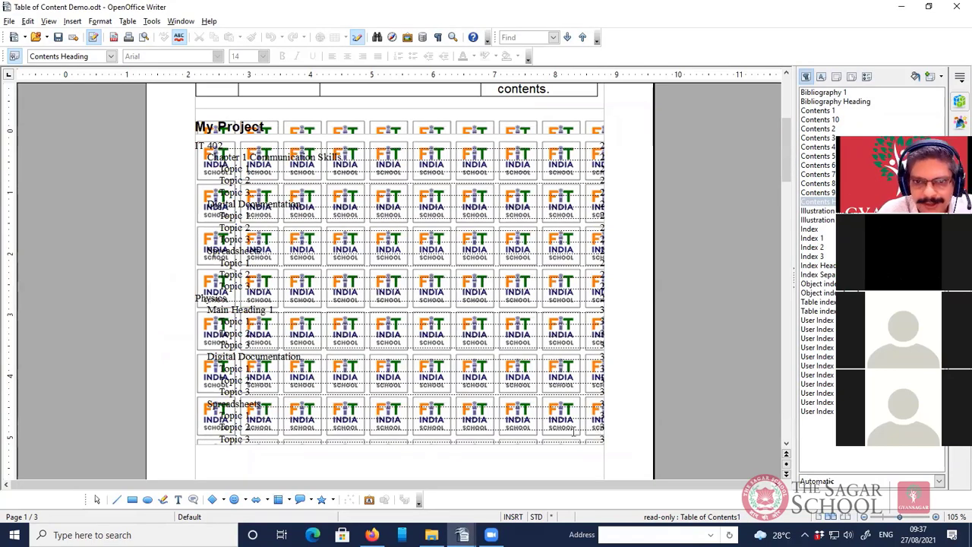
Switch the My Project table of contents' background graphic back to the Position type, anchored at the centre, and apply it
right_click(374, 259)
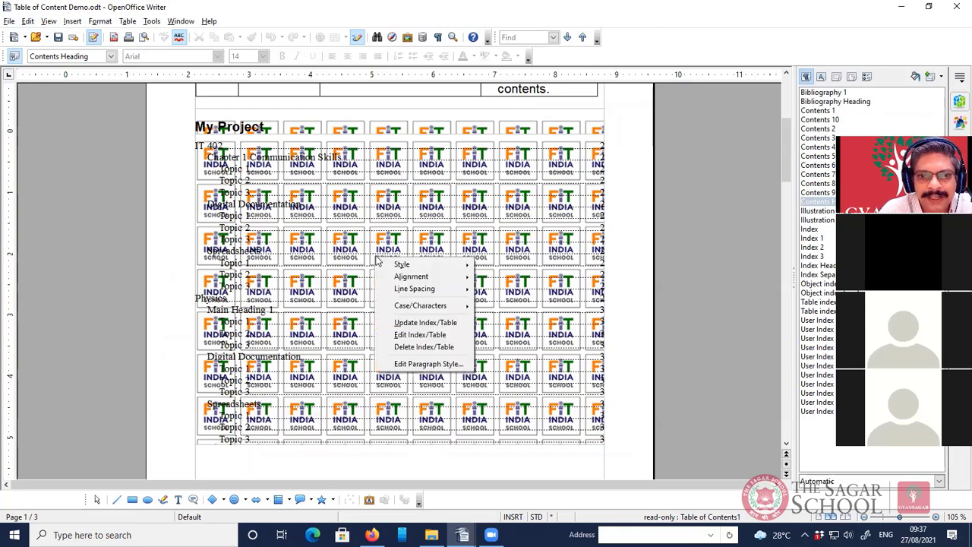
left_click(393, 332)
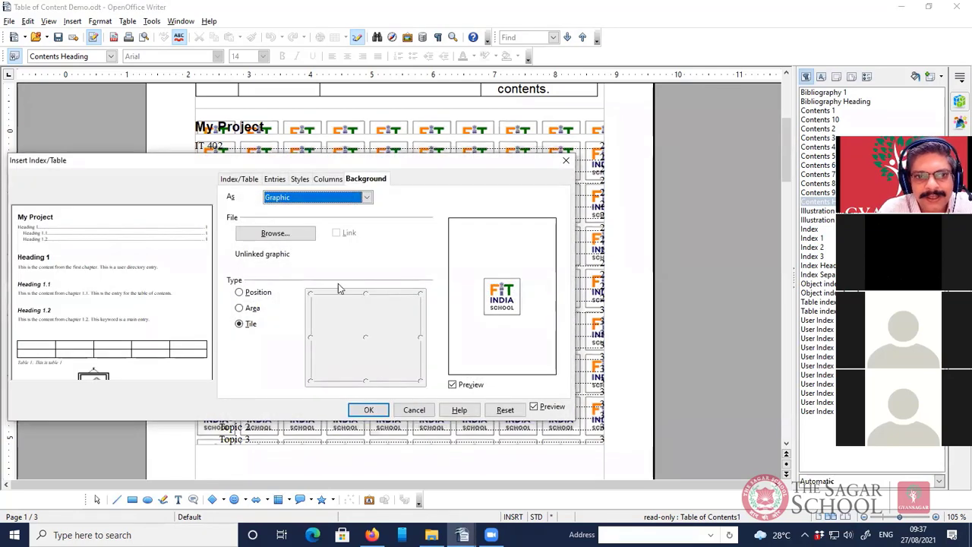
left_click(240, 292)
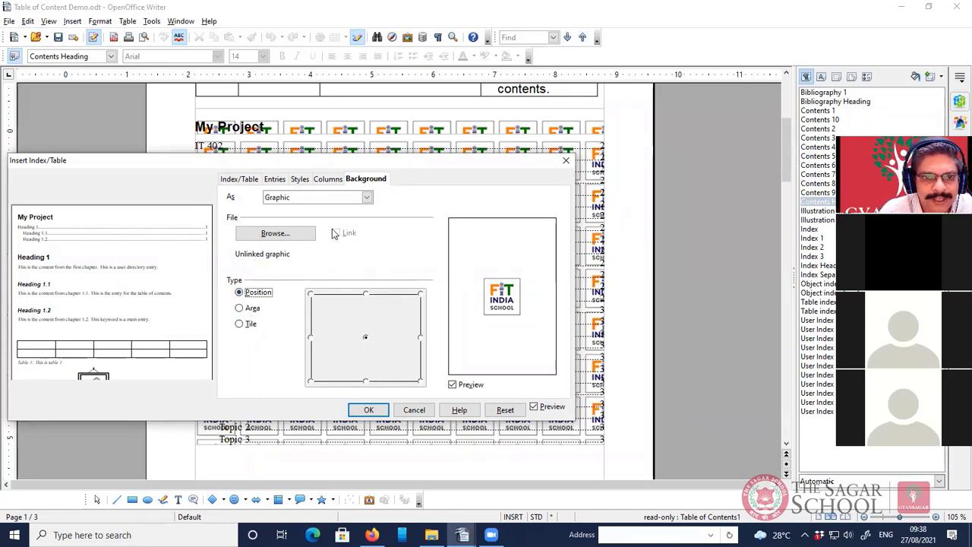
left_click(327, 180)
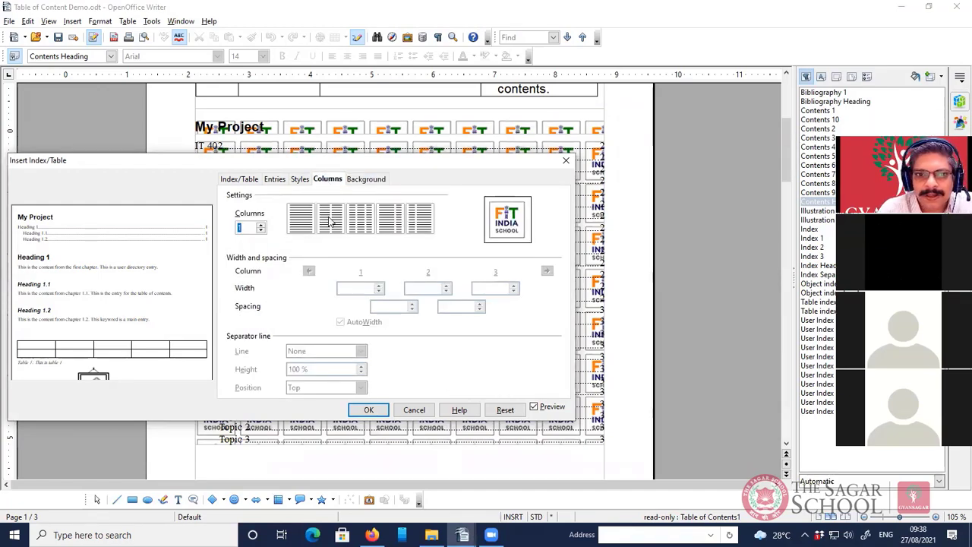
left_click(369, 411)
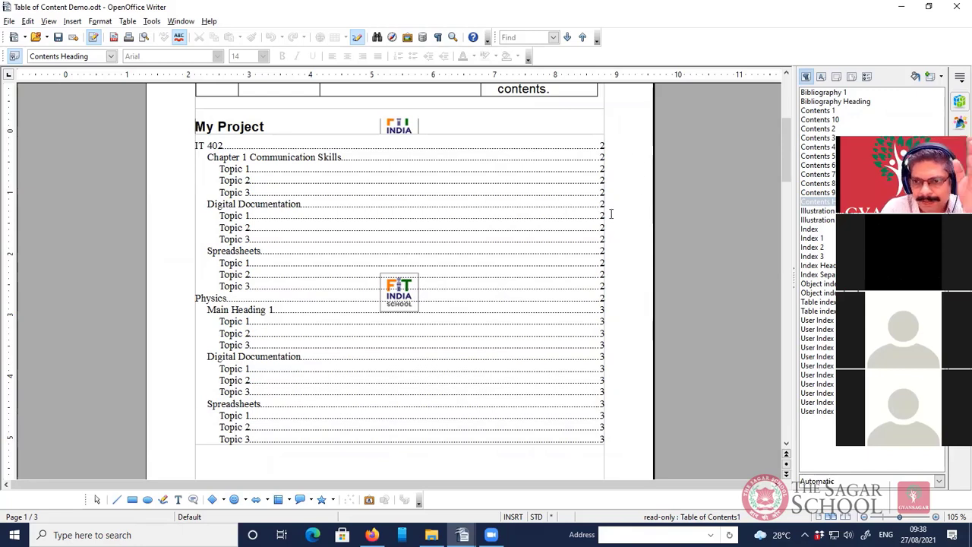
Lay out the My Project table of contents in two equal-width columns with 0.70" spacing between them
right_click(384, 240)
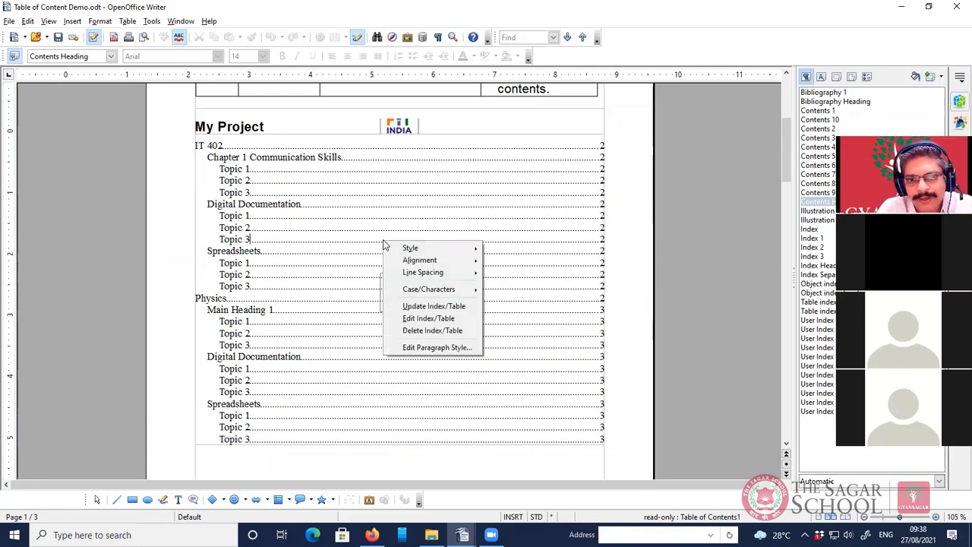
left_click(402, 319)
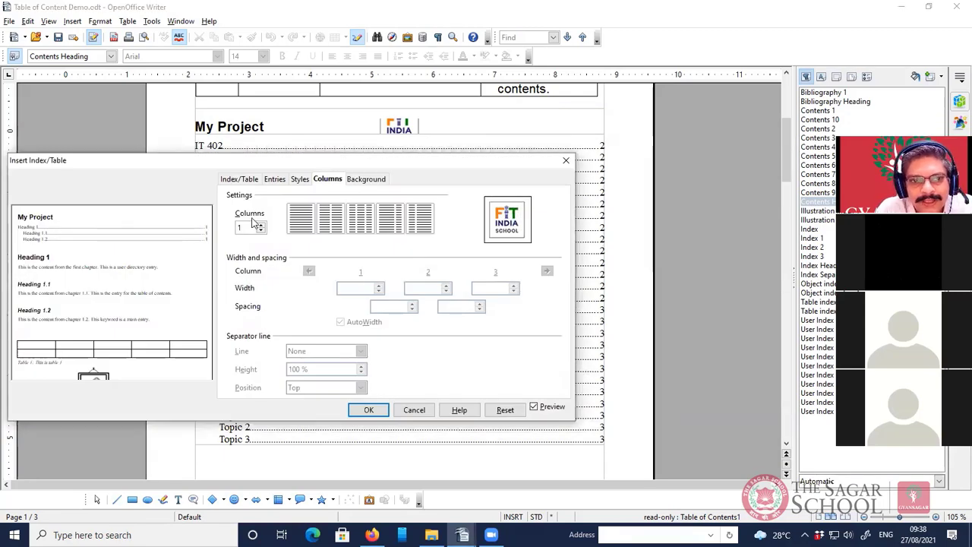
left_click(334, 226)
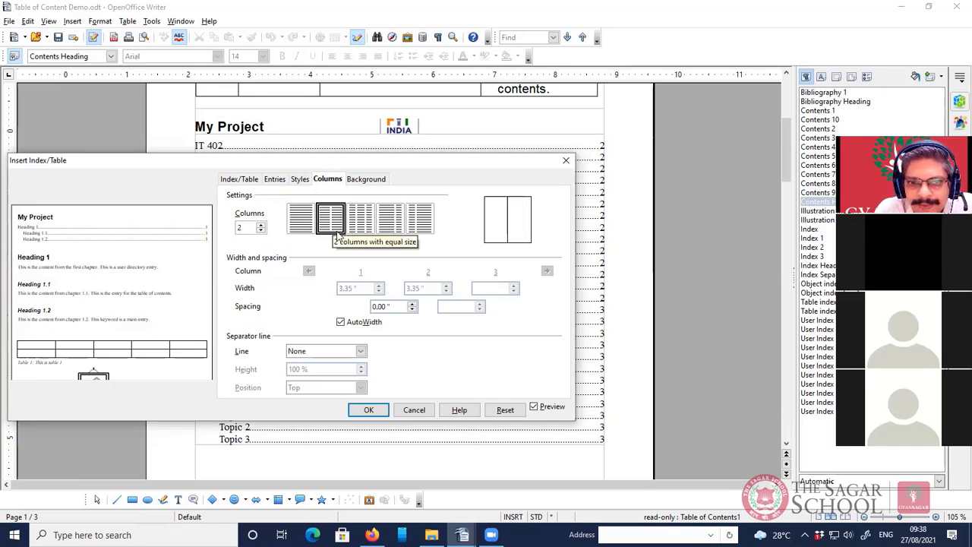
left_click(413, 304)
left_click(413, 305)
left_click(413, 304)
left_click(413, 305)
left_click(413, 305)
left_click(413, 305)
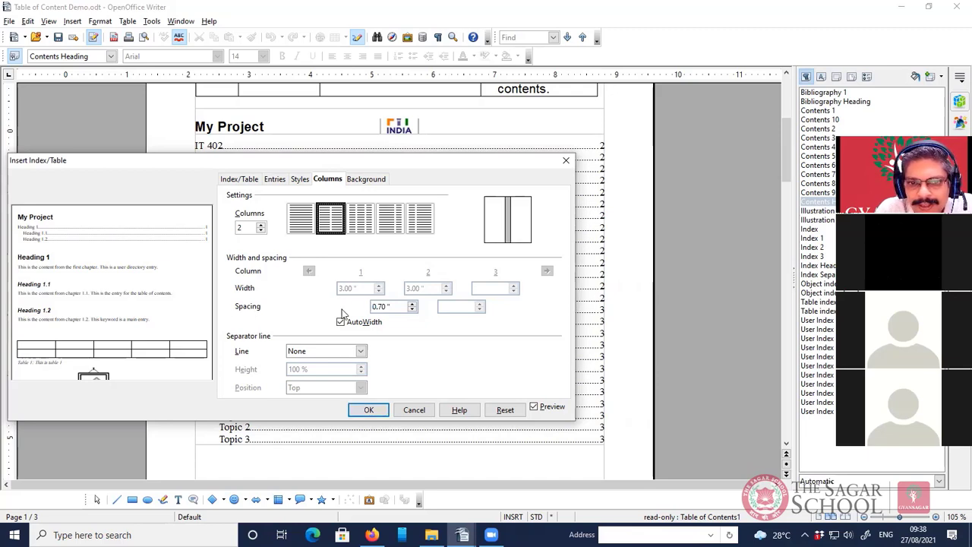
left_click(366, 410)
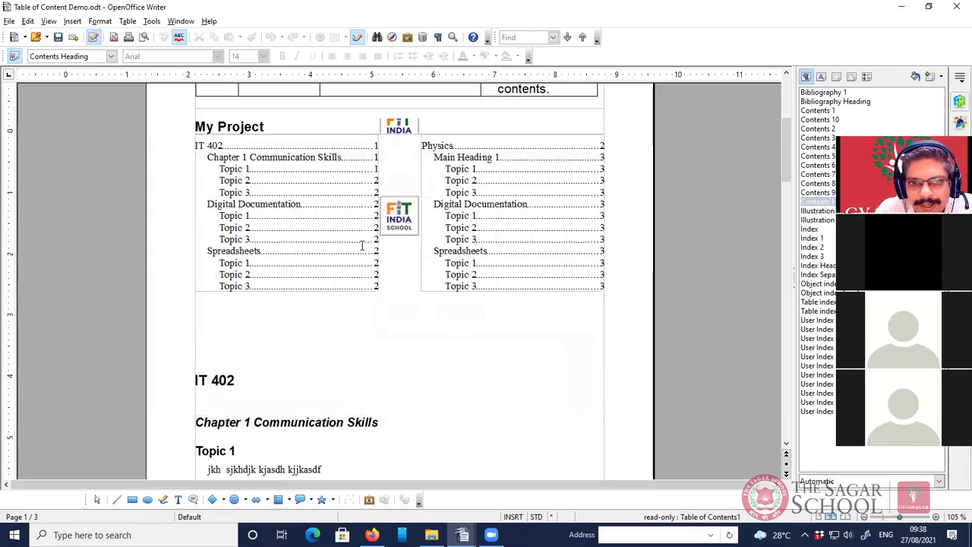
left_click(408, 330)
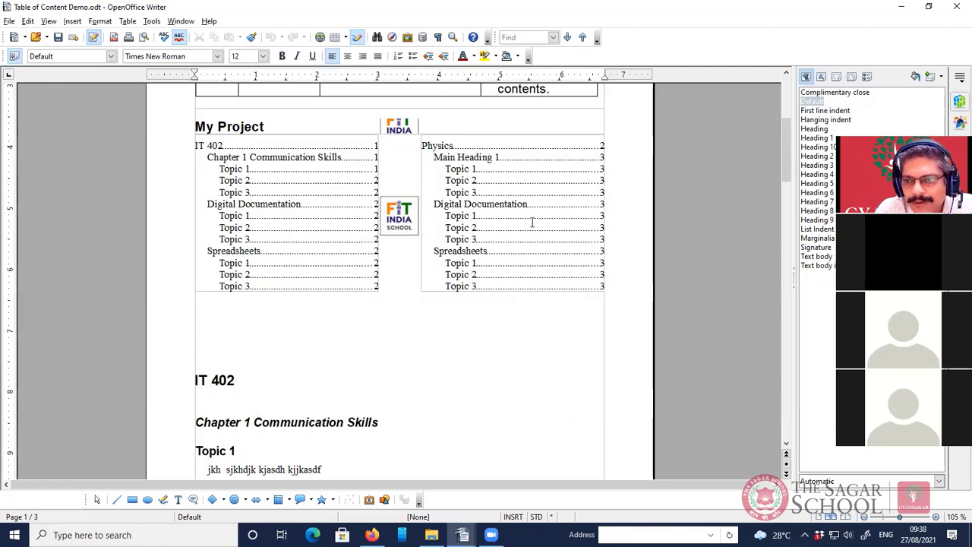
Replace the My Project table of contents' background graphic with a Color background set to No Fill, and apply it
right_click(319, 221)
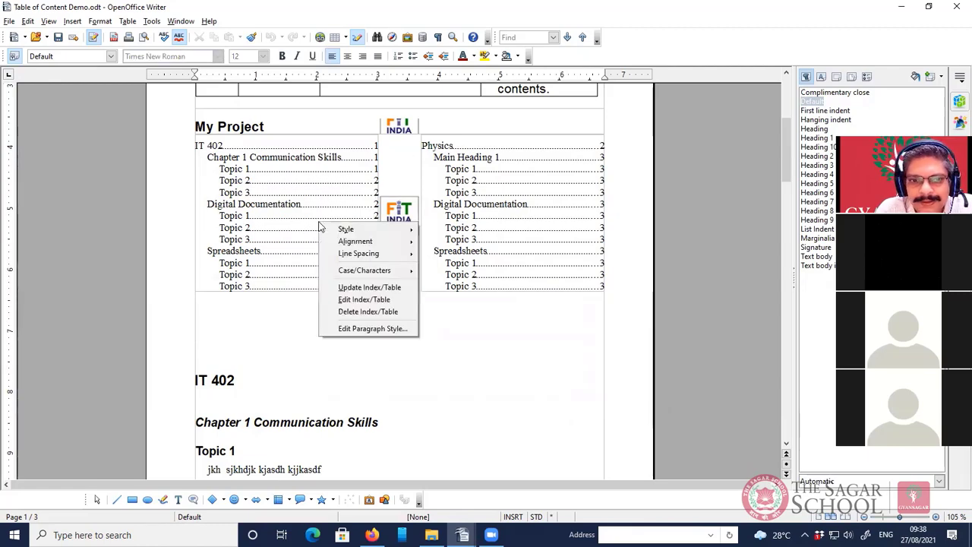
left_click(345, 301)
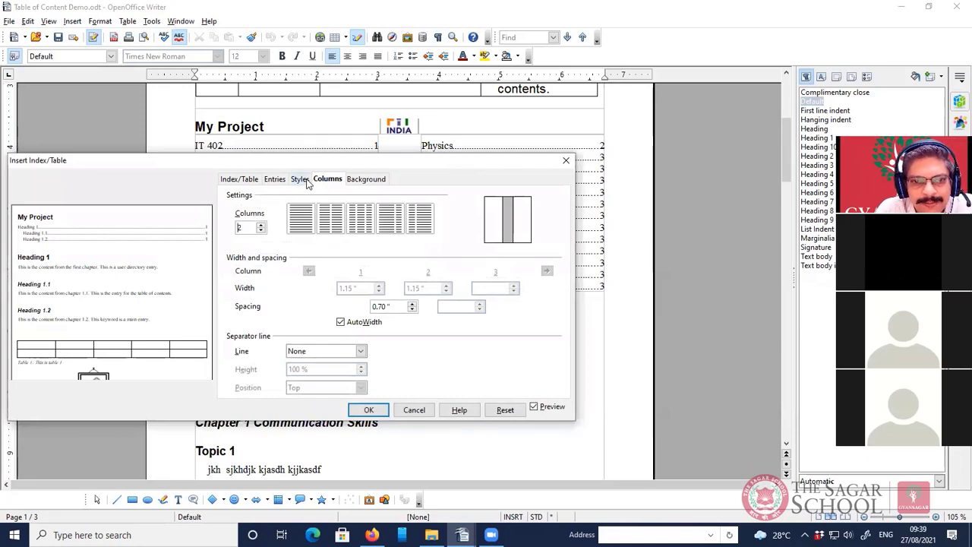
left_click(376, 180)
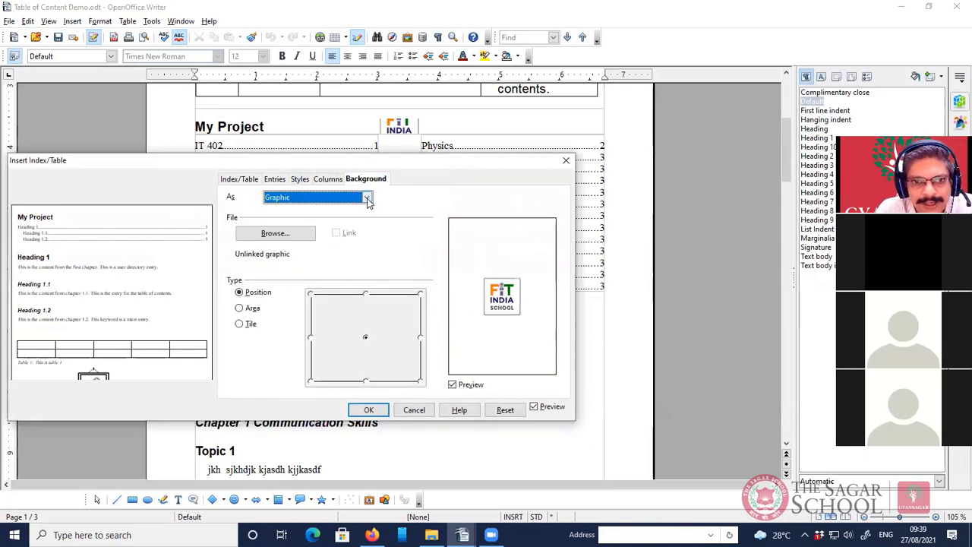
left_click_drag(388, 161, 482, 275)
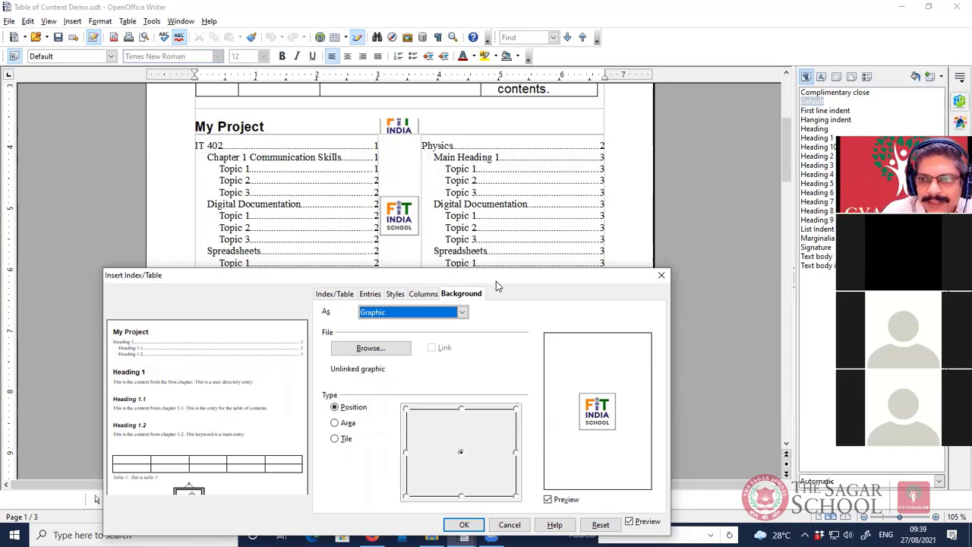
left_click_drag(497, 281, 514, 203)
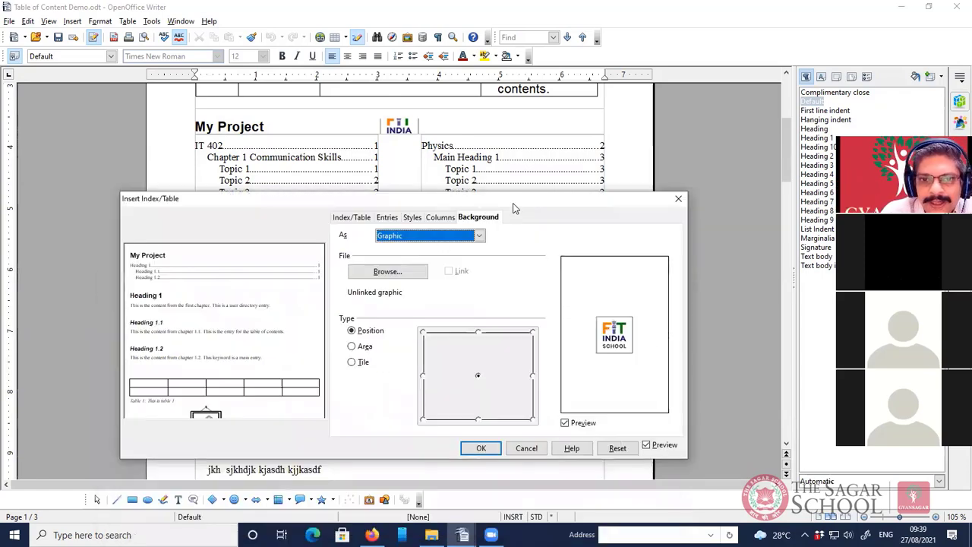
left_click(480, 236)
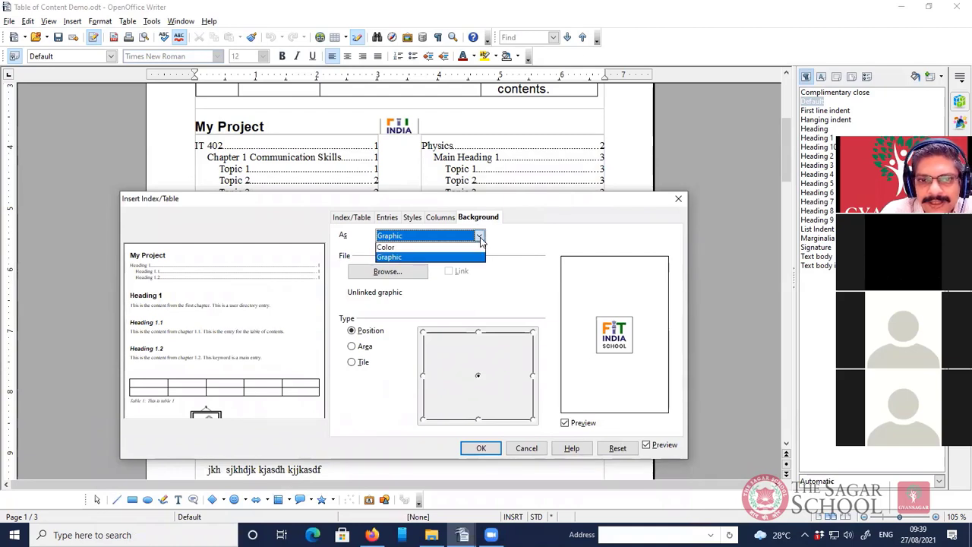
left_click(469, 247)
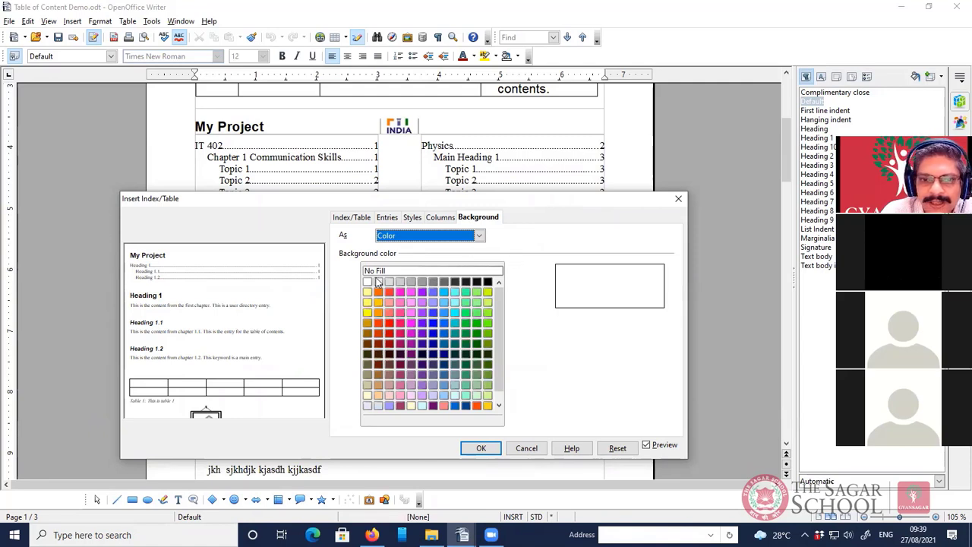
left_click(386, 272)
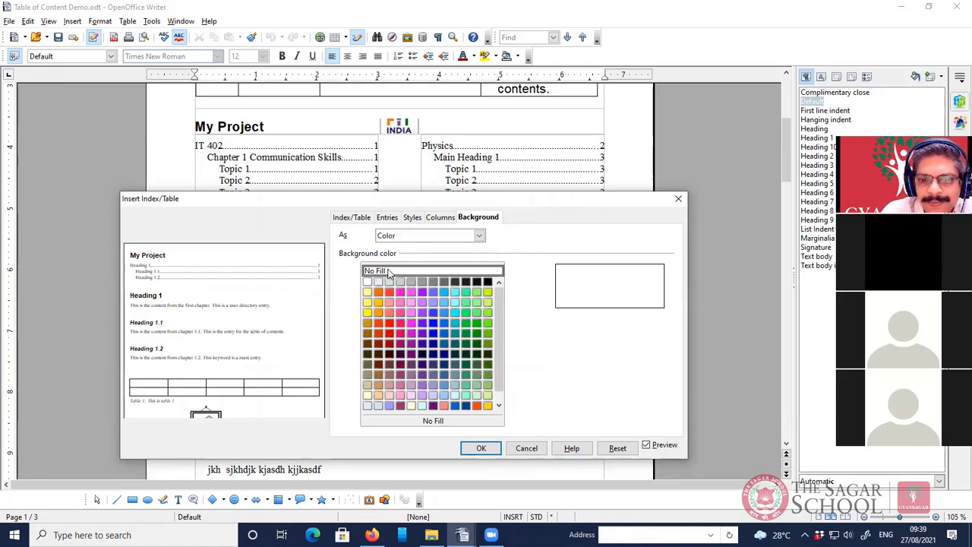
left_click(482, 449)
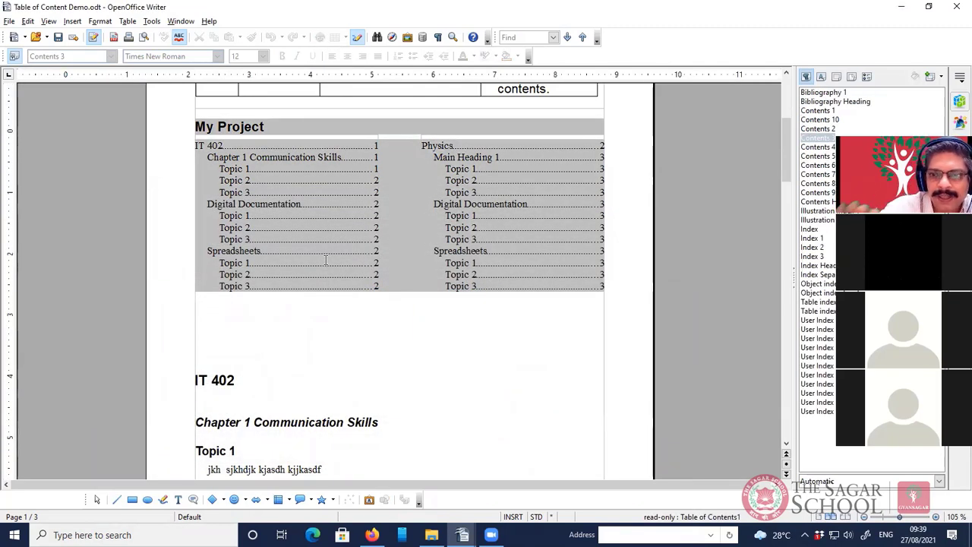
Reopen the My Project table of contents for editing and select Level 1 in its paragraph style assignments
right_click(342, 234)
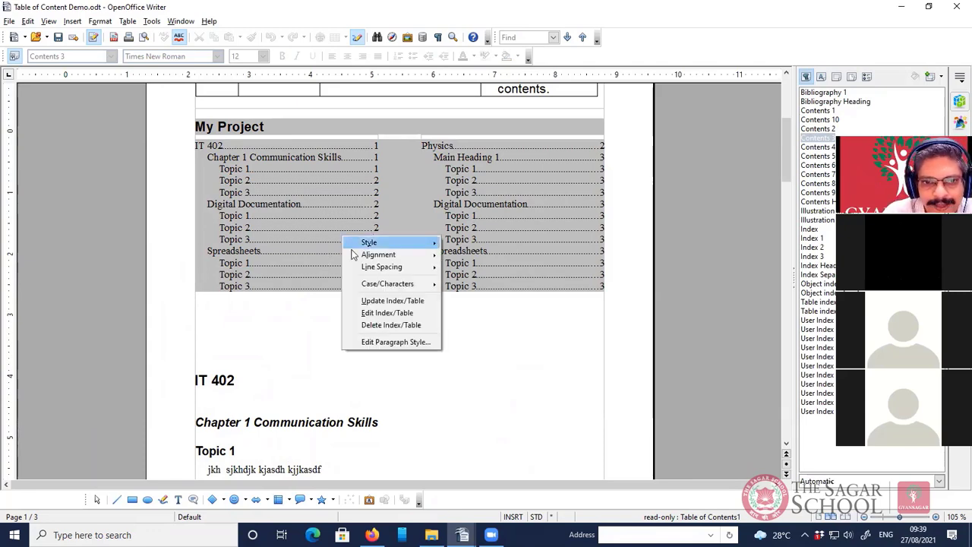
left_click(367, 313)
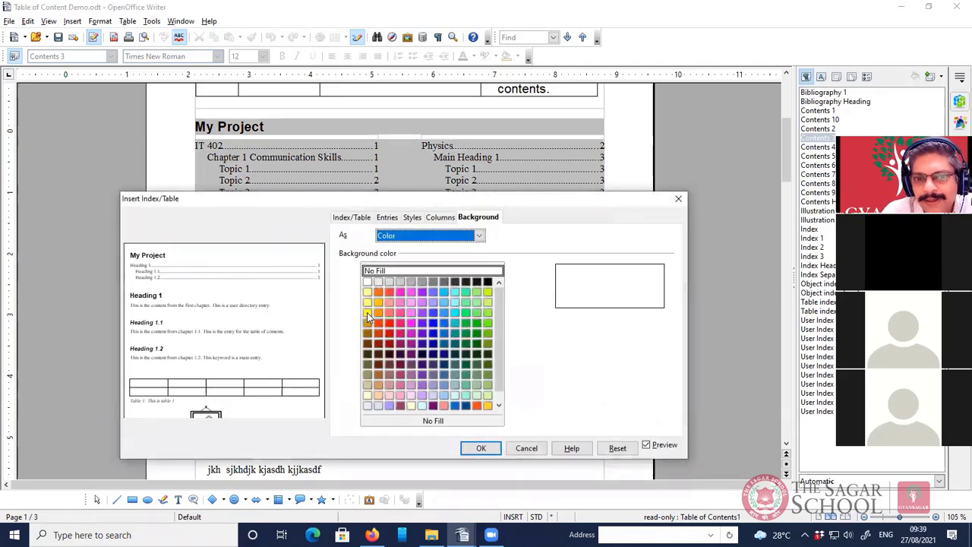
left_click(441, 218)
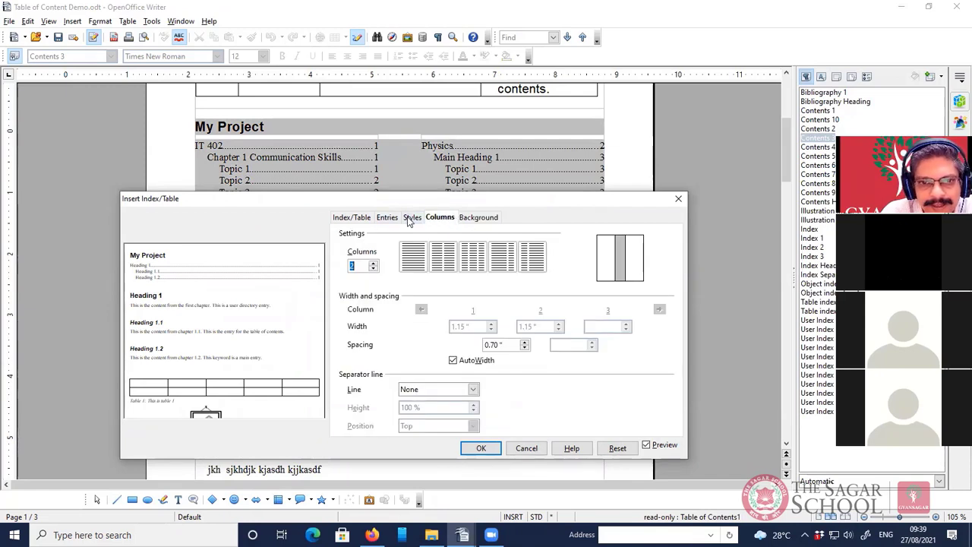
left_click(410, 218)
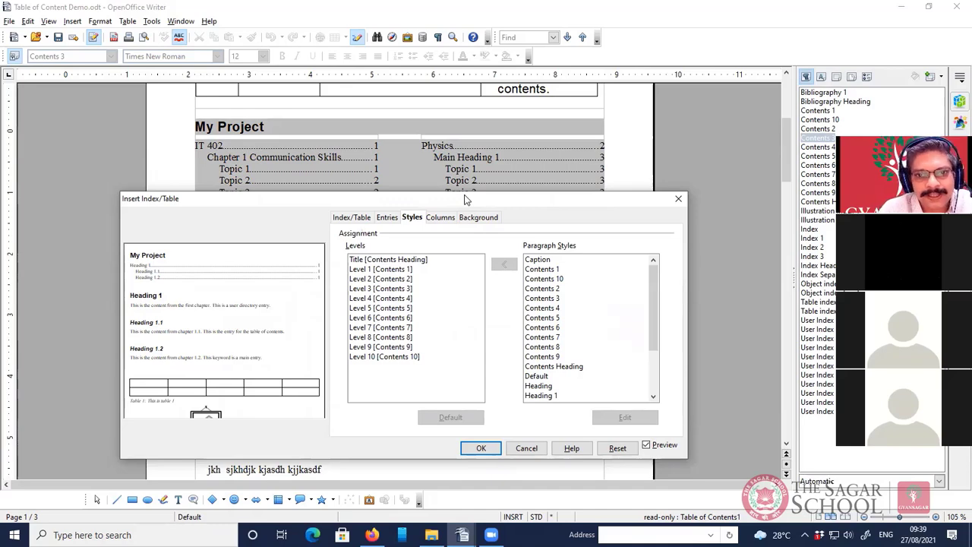
left_click_drag(466, 199, 491, 267)
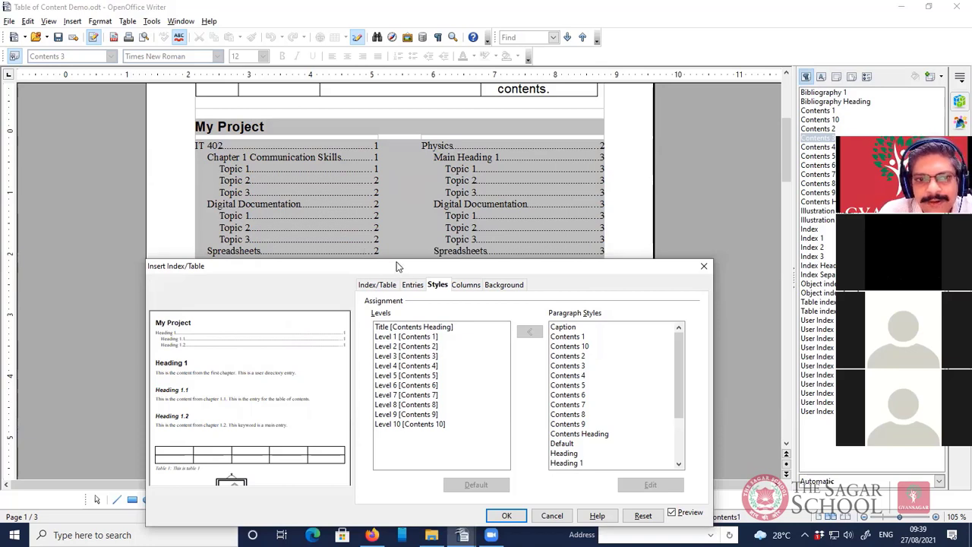
left_click_drag(396, 265, 404, 224)
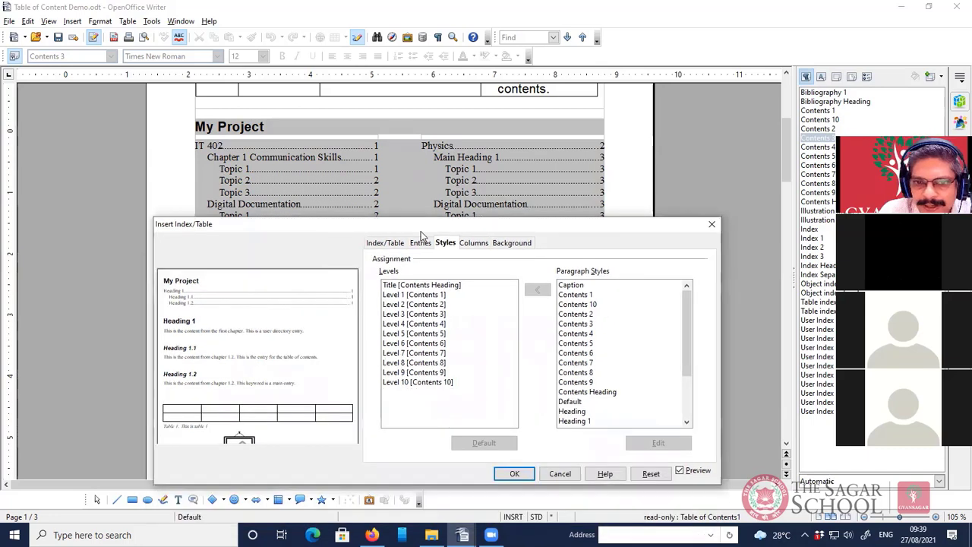
left_click(420, 295)
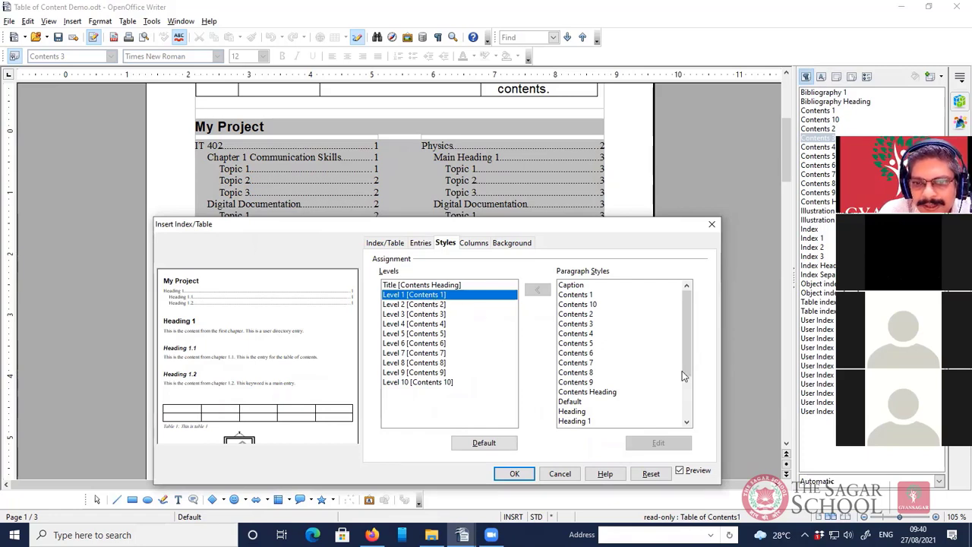
left_click_drag(682, 371, 689, 408)
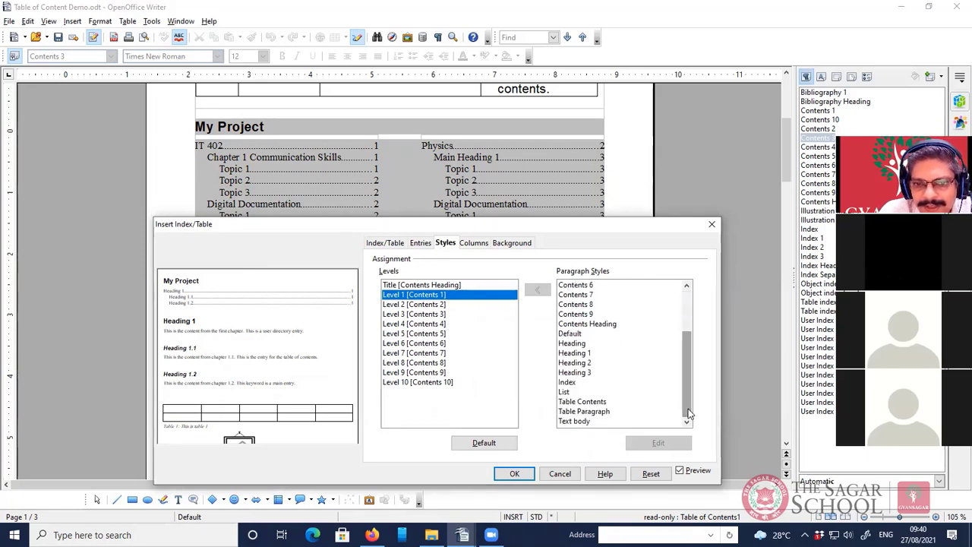
Look through the paragraph styles that can be assigned to Level 1, from Heading 1 to Table Paragraph
left_click(583, 356)
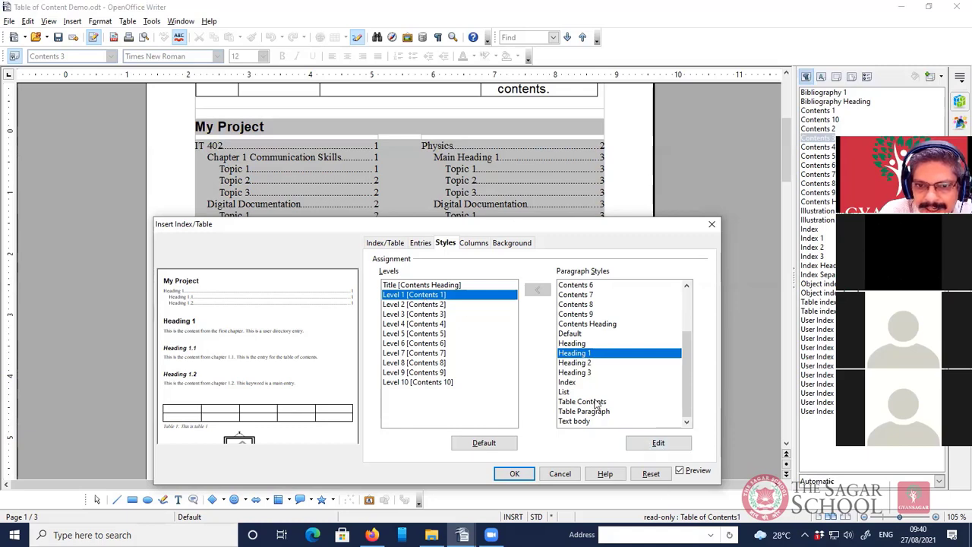
left_click(568, 383)
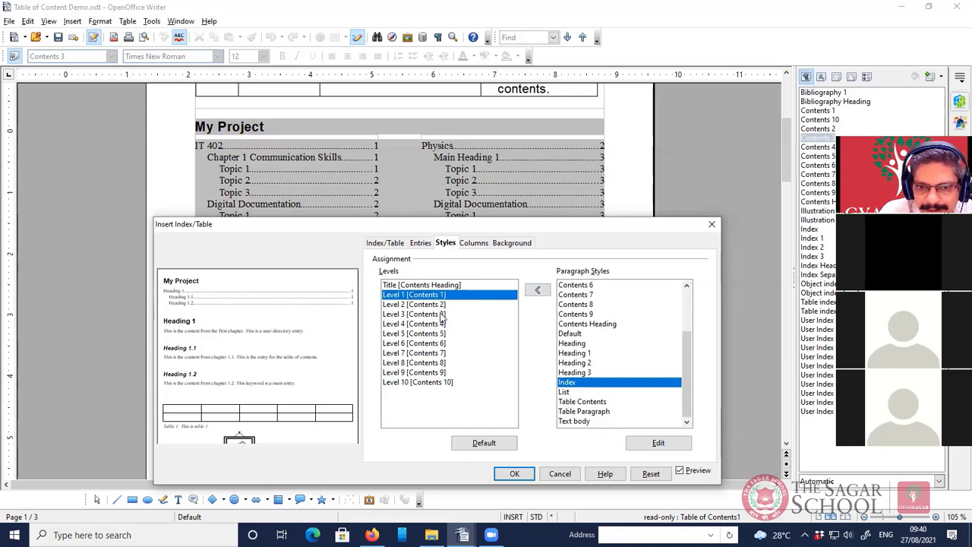
left_click(581, 366)
left_click(581, 372)
left_click(565, 383)
left_click(568, 403)
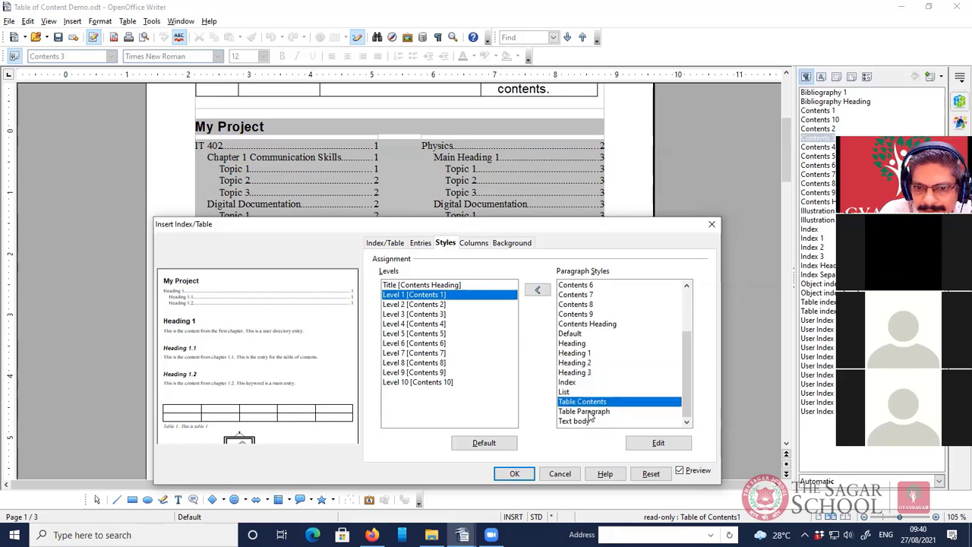
left_click(642, 411)
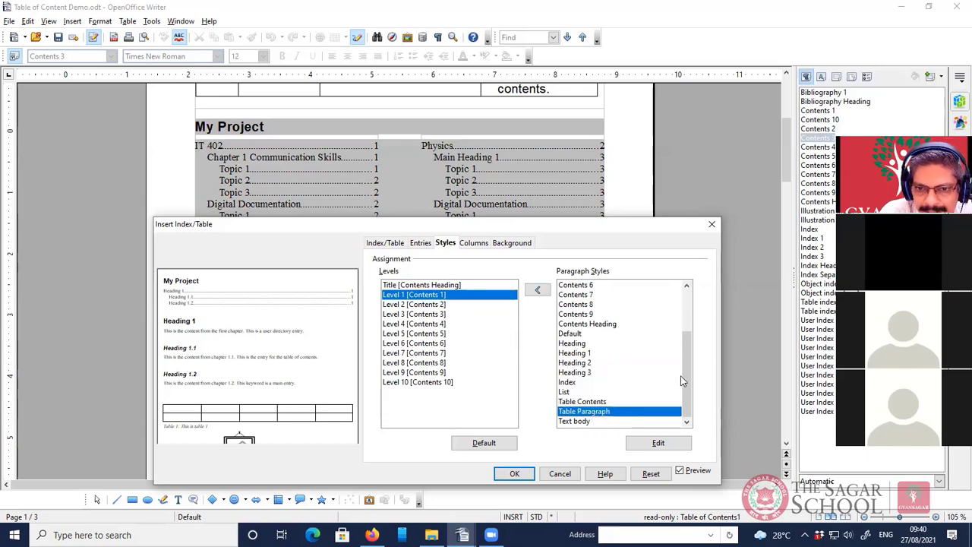
left_click(654, 403)
left_click(580, 412)
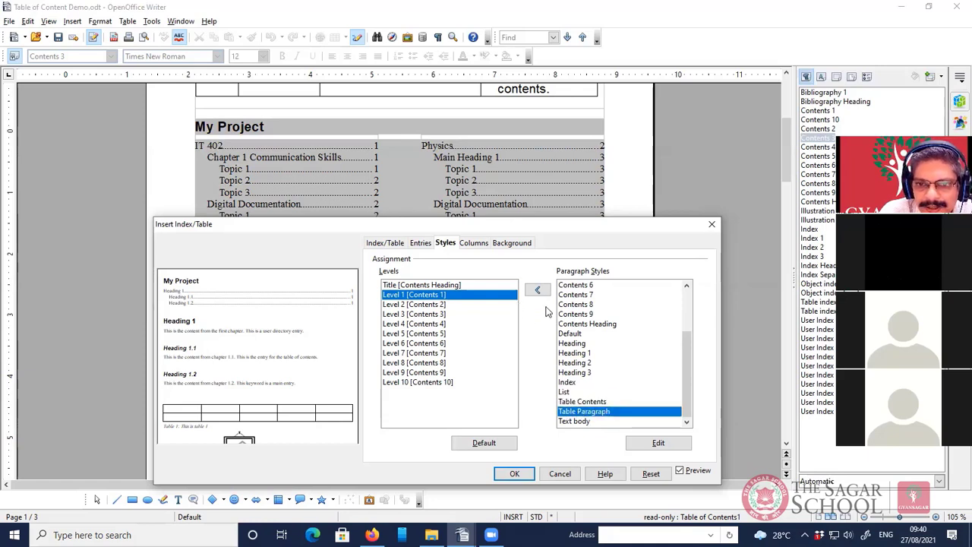
Assign the Contents Heading paragraph style to Level 1 of the table of contents and apply it
left_click(584, 325)
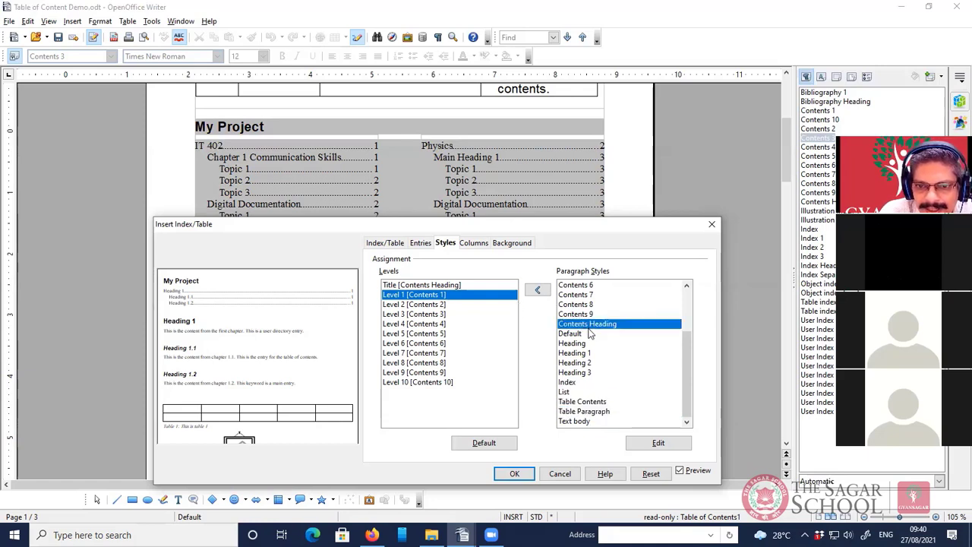
left_click(538, 292)
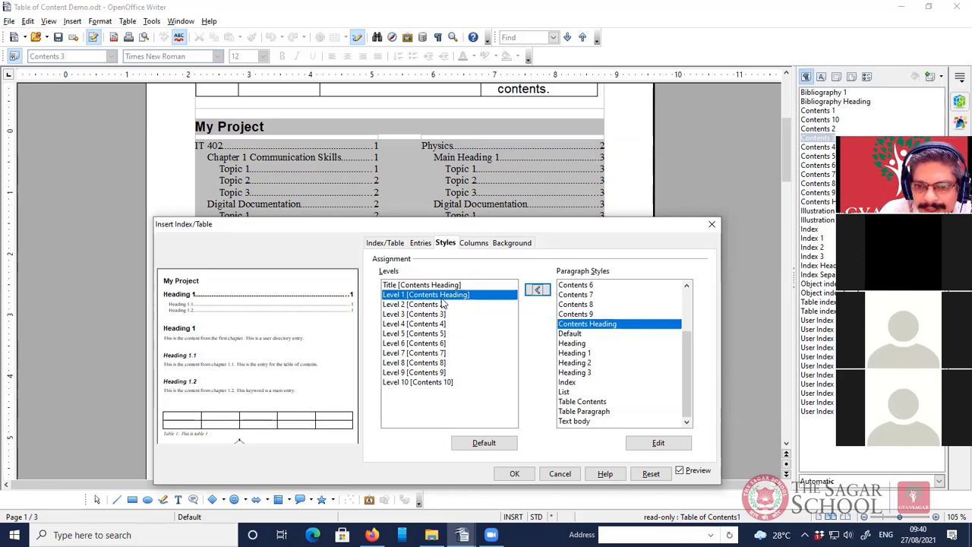
left_click(515, 473)
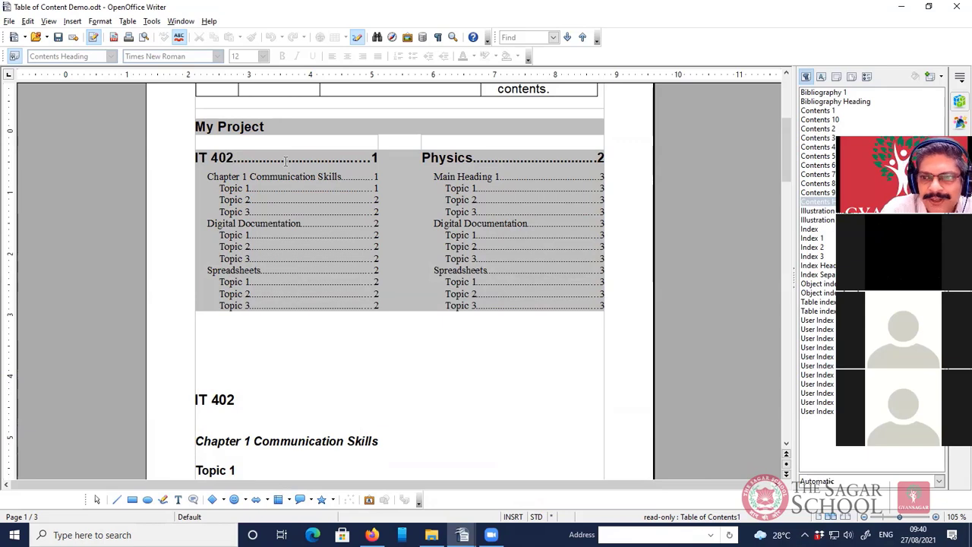
Reopen the My Project table of contents for editing and open Level 1's Contents Heading paragraph style for modification
right_click(322, 221)
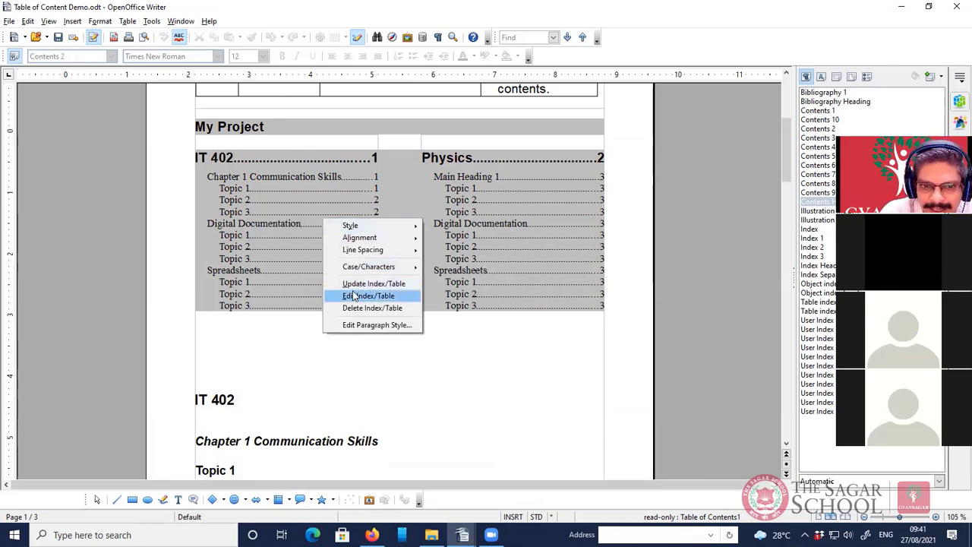
left_click(353, 301)
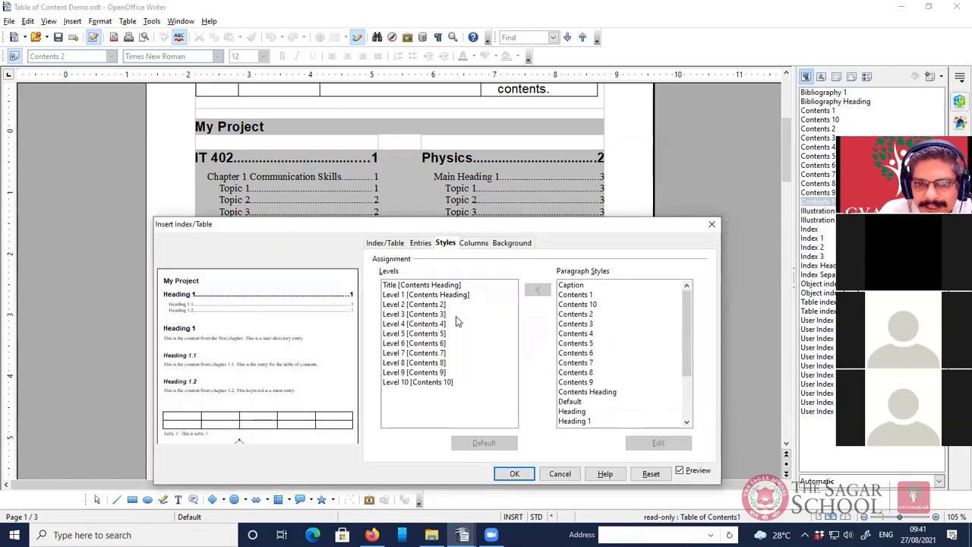
left_click(434, 295)
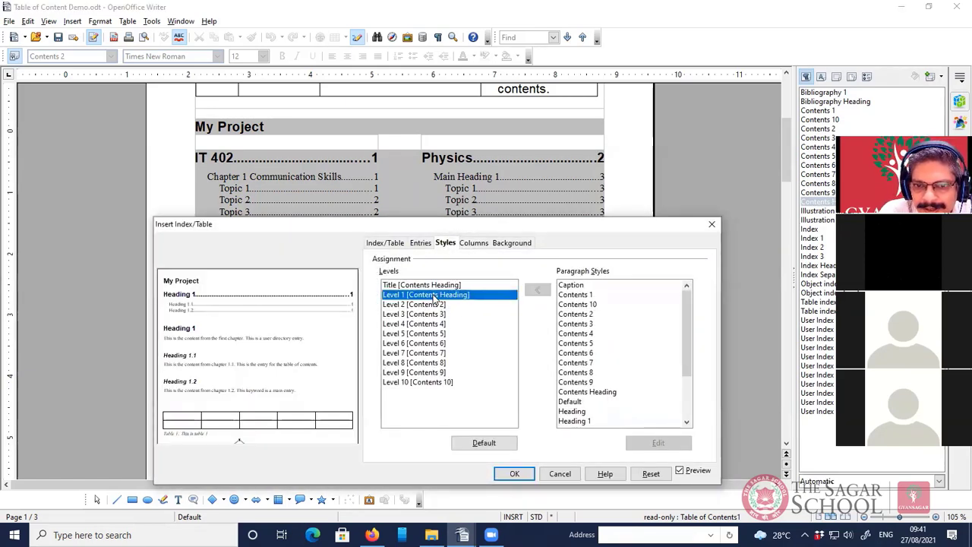
left_click(590, 392)
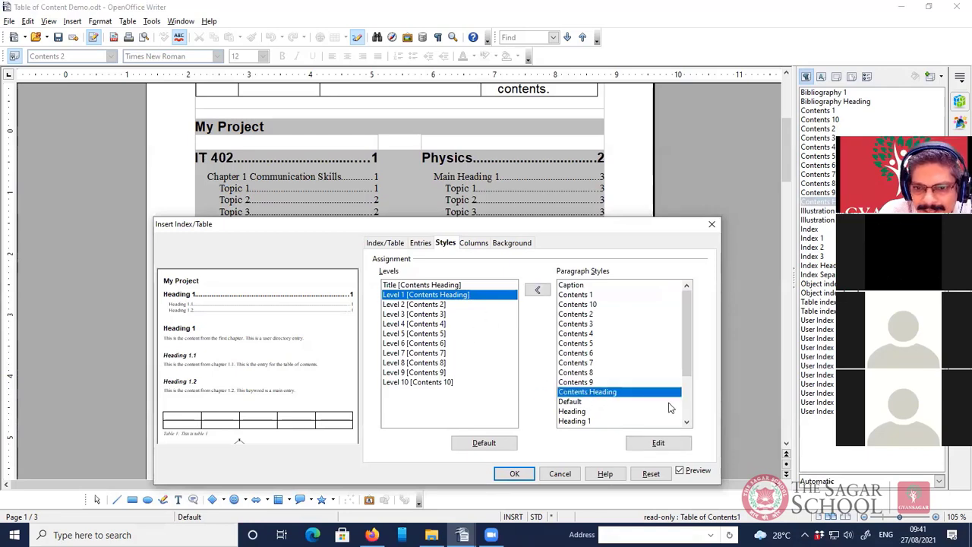
left_click(667, 447)
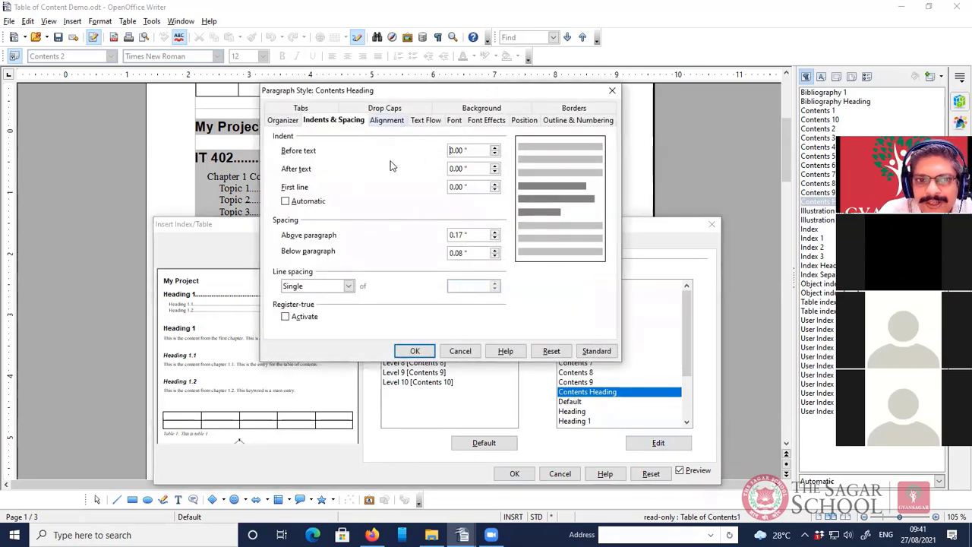
Set the Contents Heading style's font to Baskerville Old Face in Bold Italic, and apply it to the table of contents
left_click(454, 121)
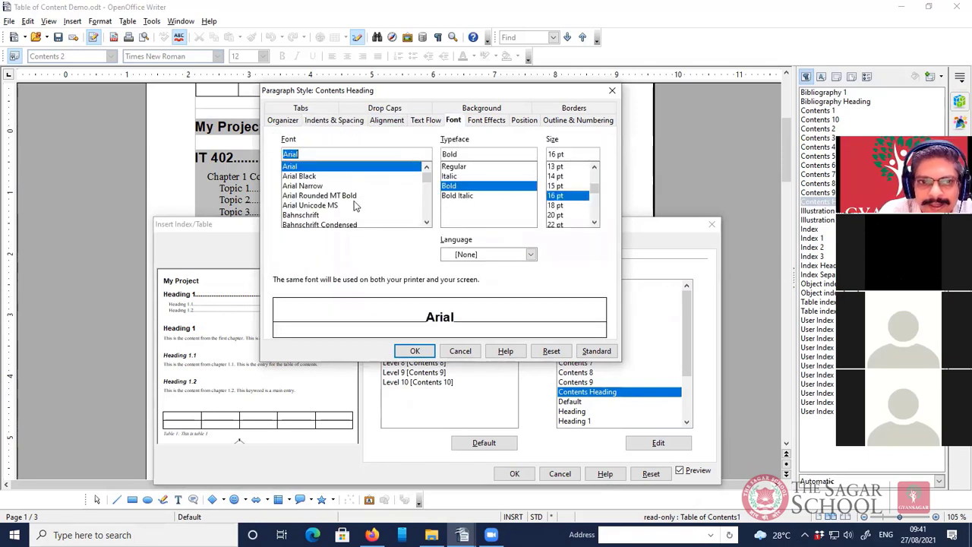
scroll(373, 203, "down", 2)
scroll(373, 204, "down", 5)
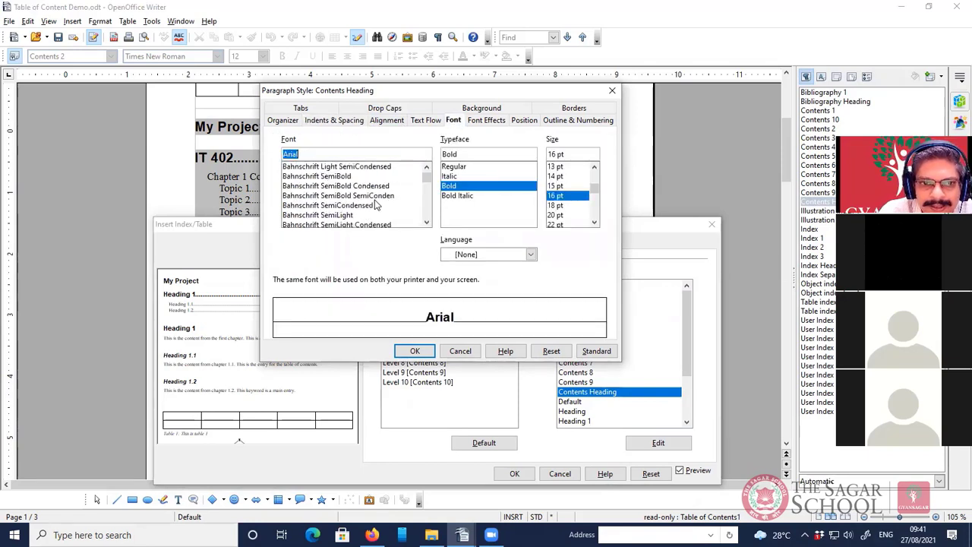
left_click(313, 207)
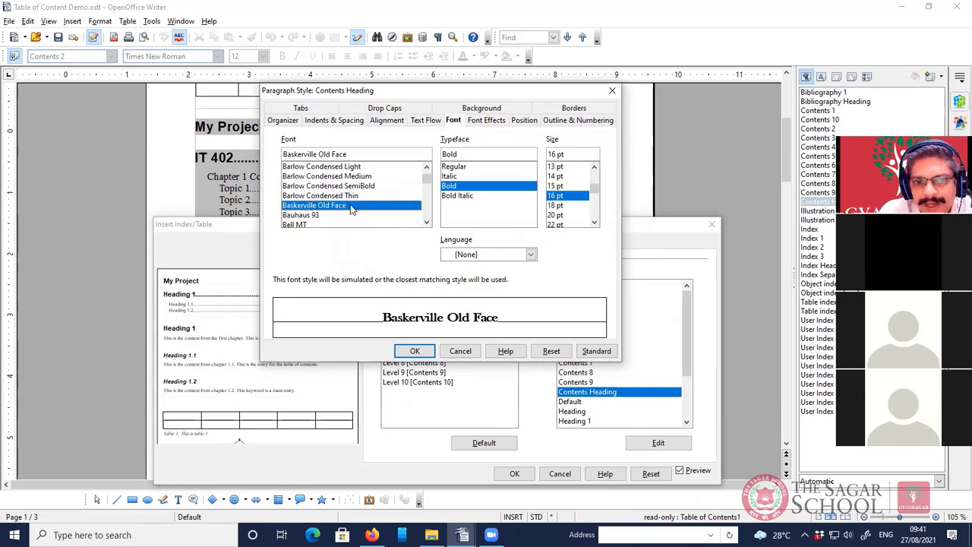
left_click(462, 168)
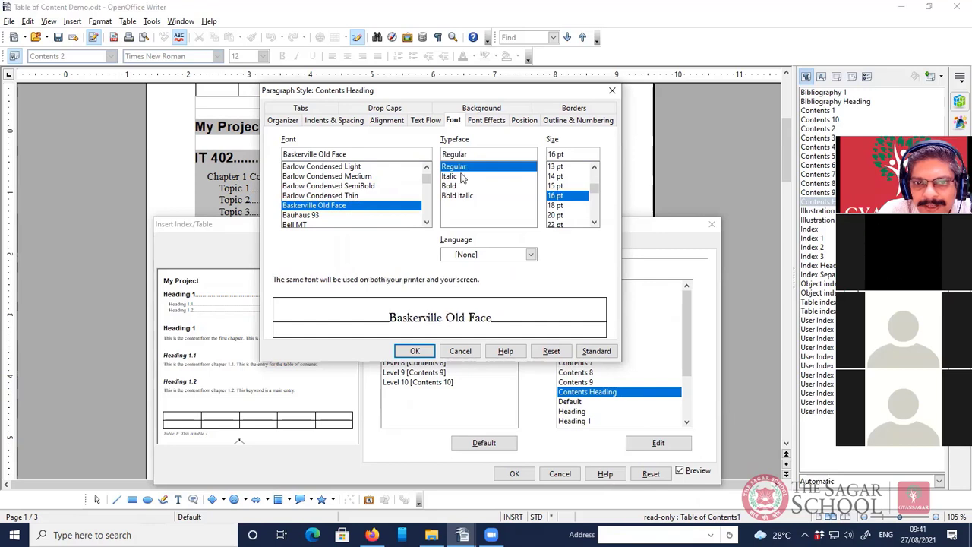
left_click(464, 198)
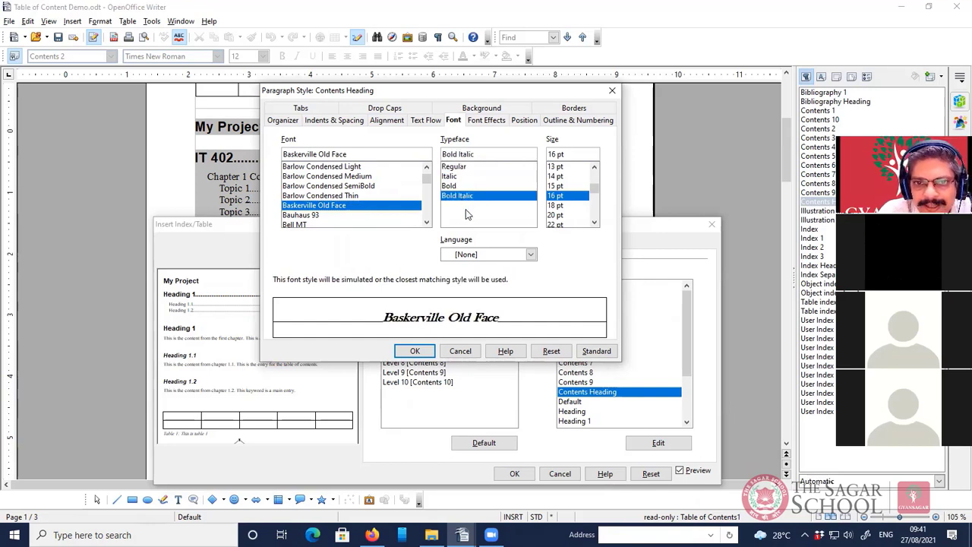
left_click(417, 351)
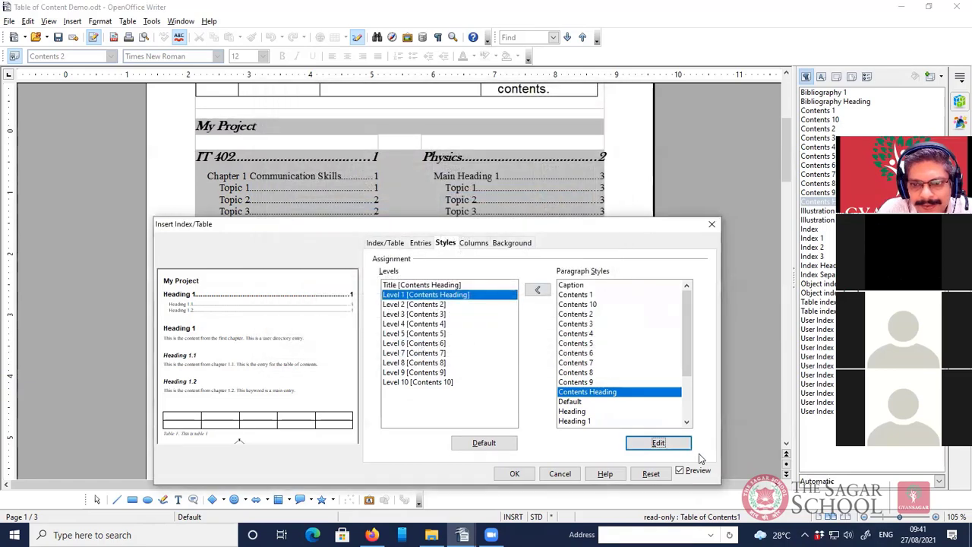
left_click(515, 474)
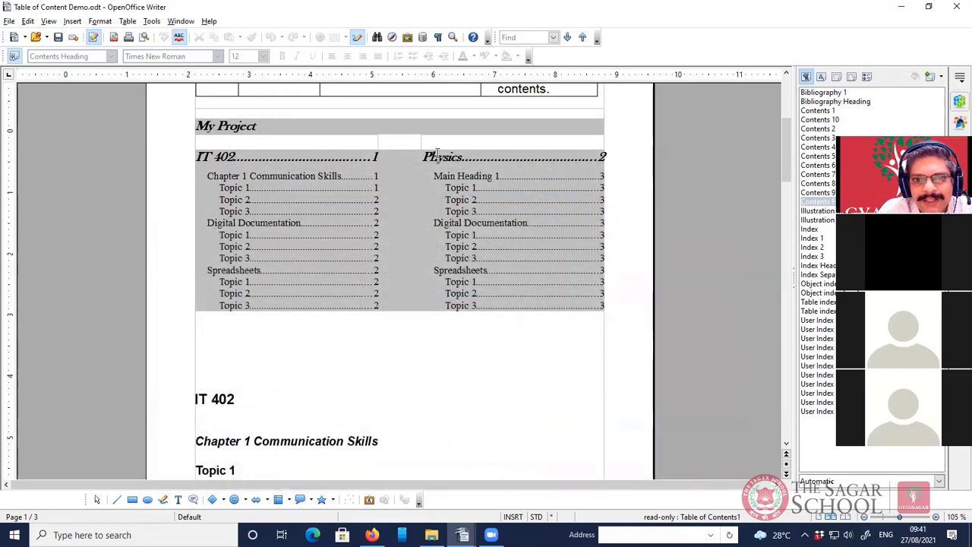
Reopen the table of contents for editing and examine the E#, E, T and # elements in Level 1's entry structure
right_click(322, 225)
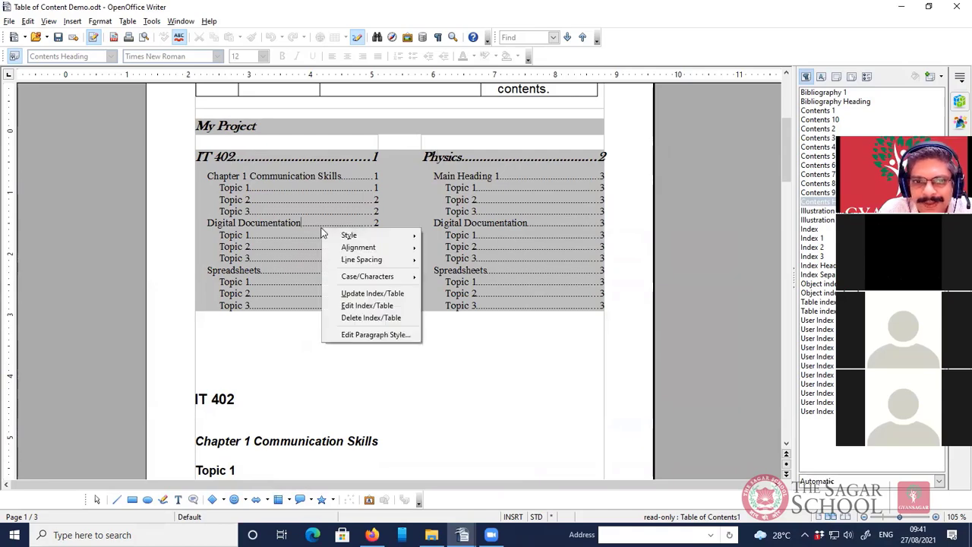
left_click(366, 305)
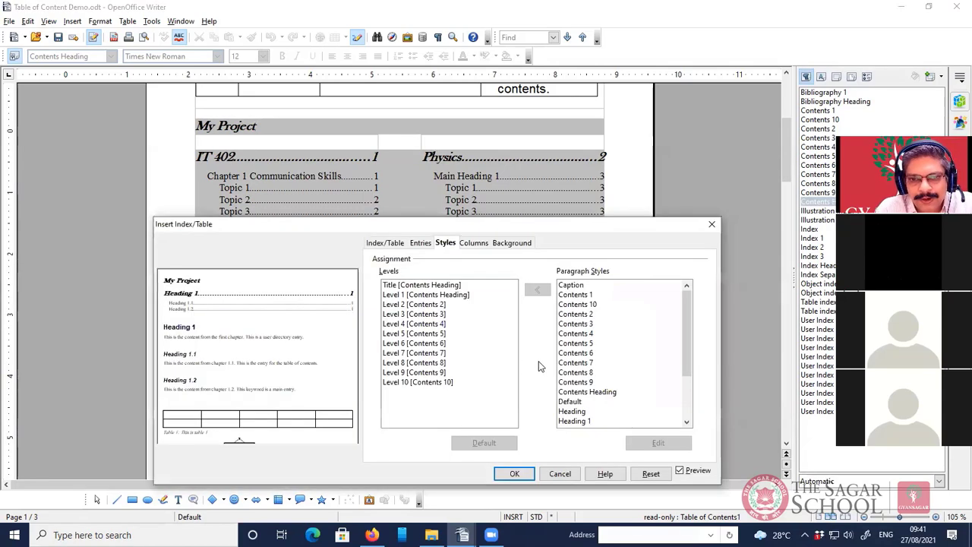
left_click(422, 245)
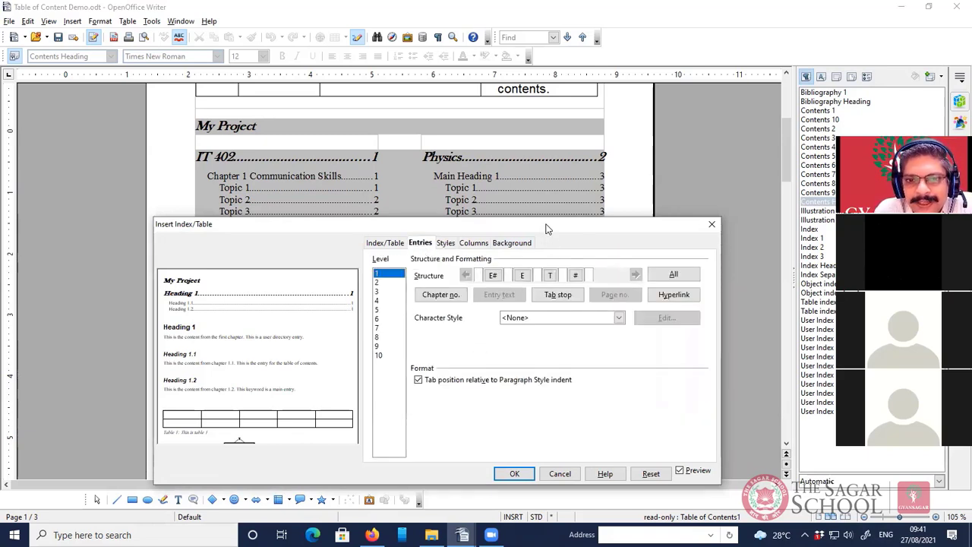
left_click_drag(546, 226, 547, 223)
left_click(473, 240)
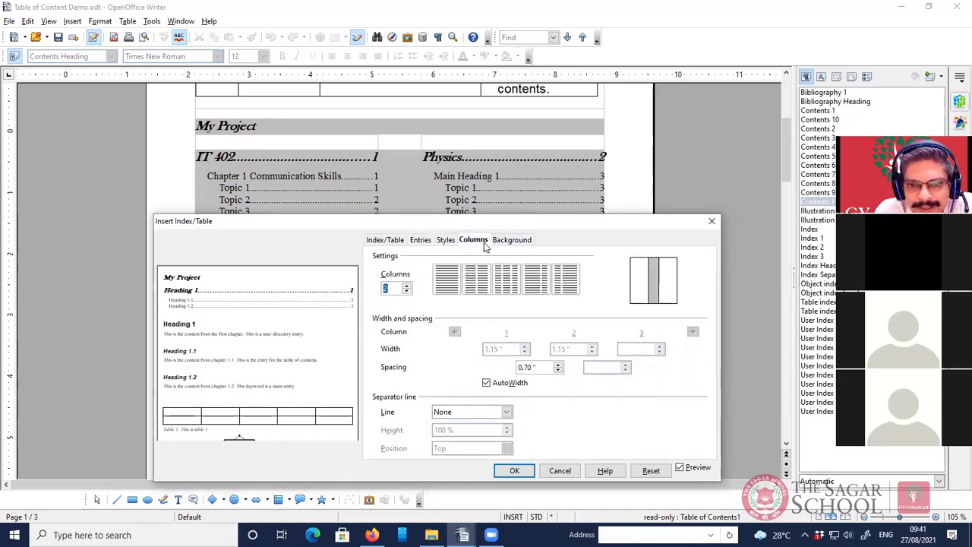
left_click(420, 241)
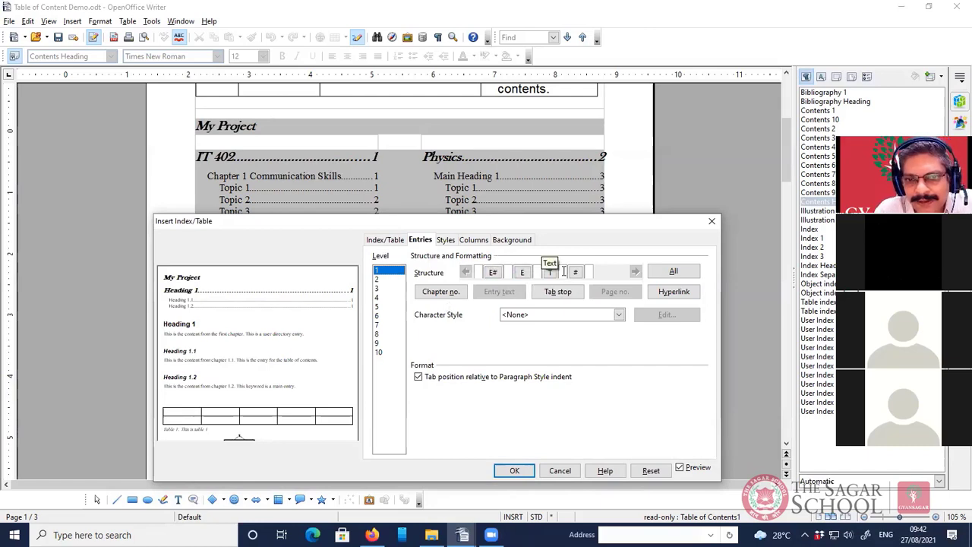
left_click(495, 277)
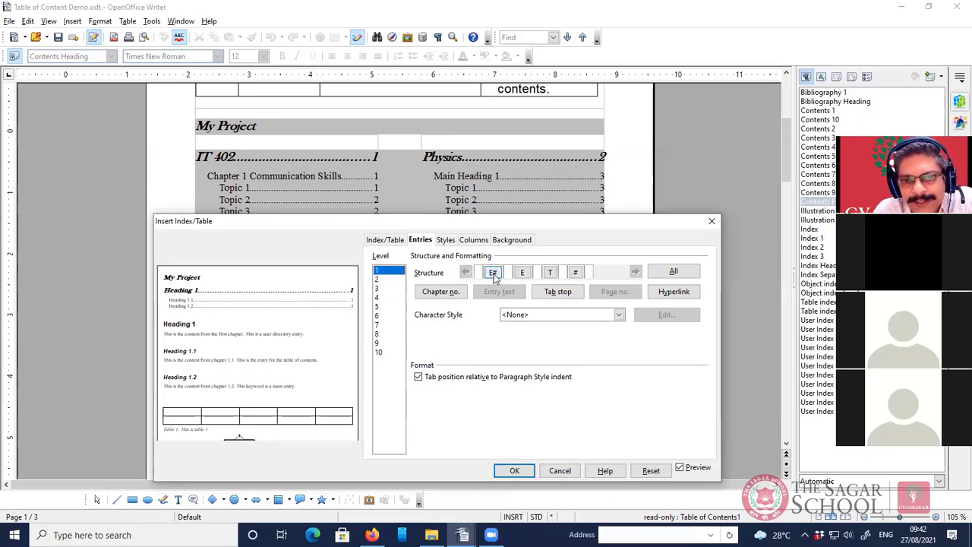
left_click(521, 276)
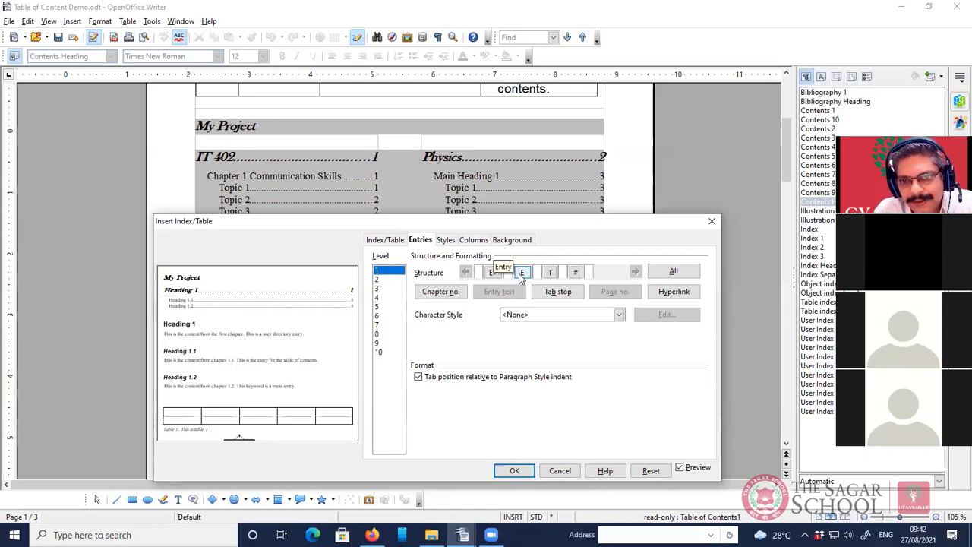
left_click(575, 275)
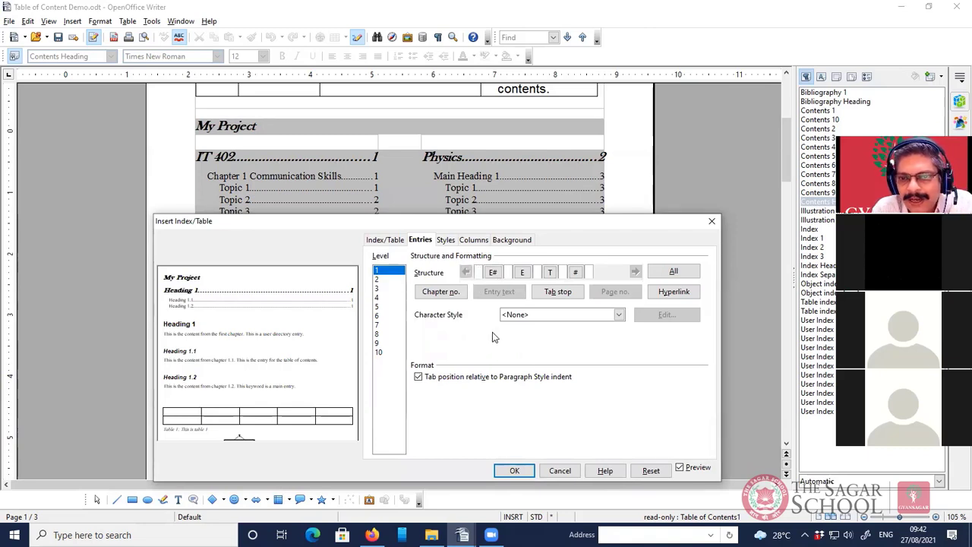
Insert a hyperlink start before E# and a hyperlink end after E in Level 1's entry structure, and apply the change
left_click(674, 292)
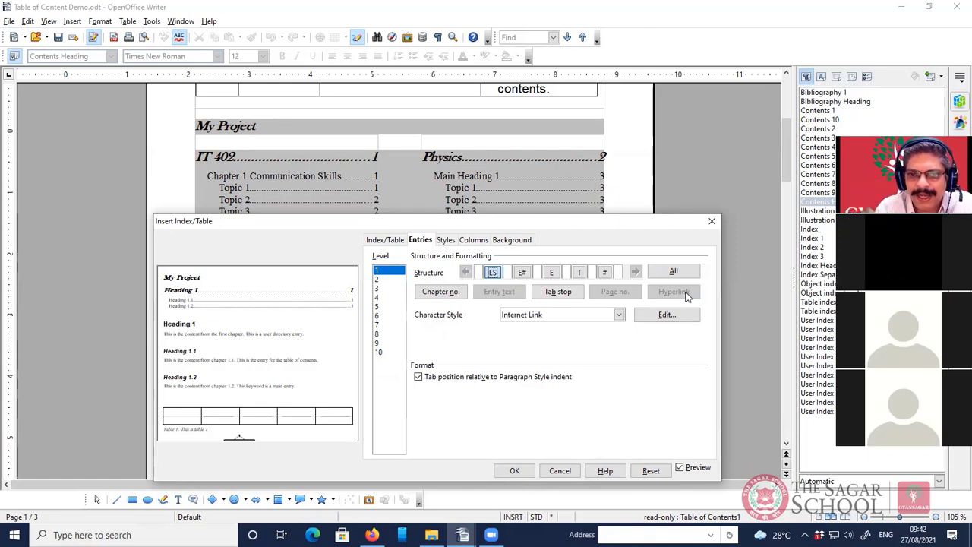
left_click(558, 272)
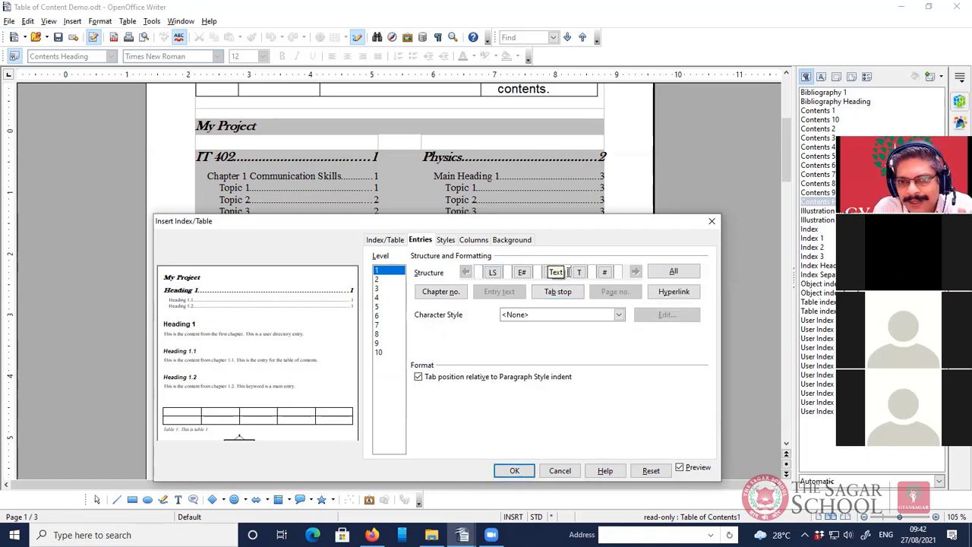
left_click(568, 272)
left_click(682, 293)
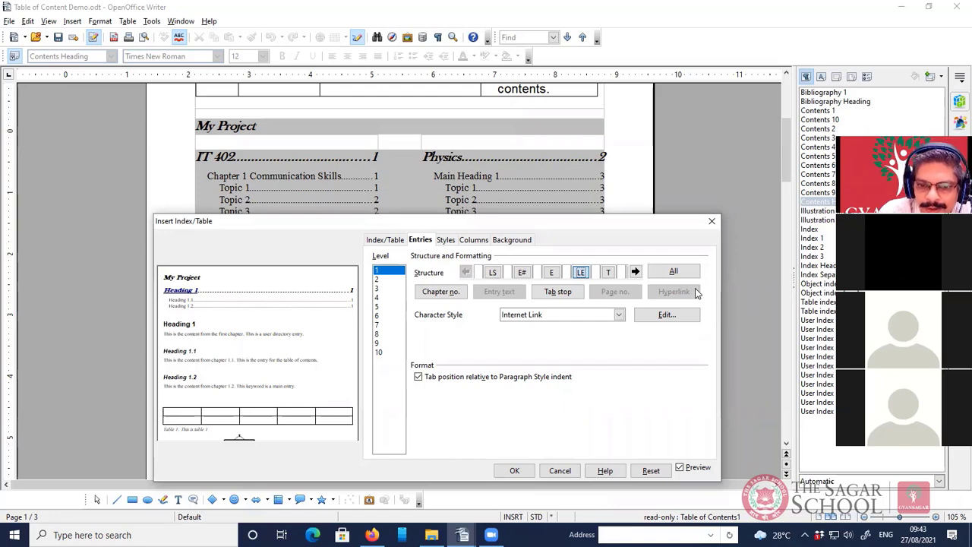
left_click(515, 471)
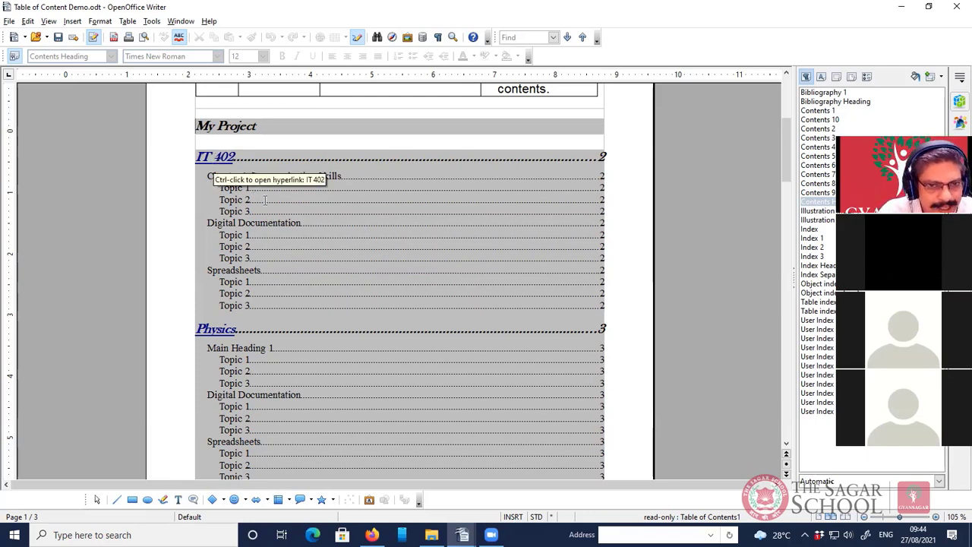
Follow the IT 402 link in the table of contents to its heading, and return to the table
left_click(215, 162, "ctrl")
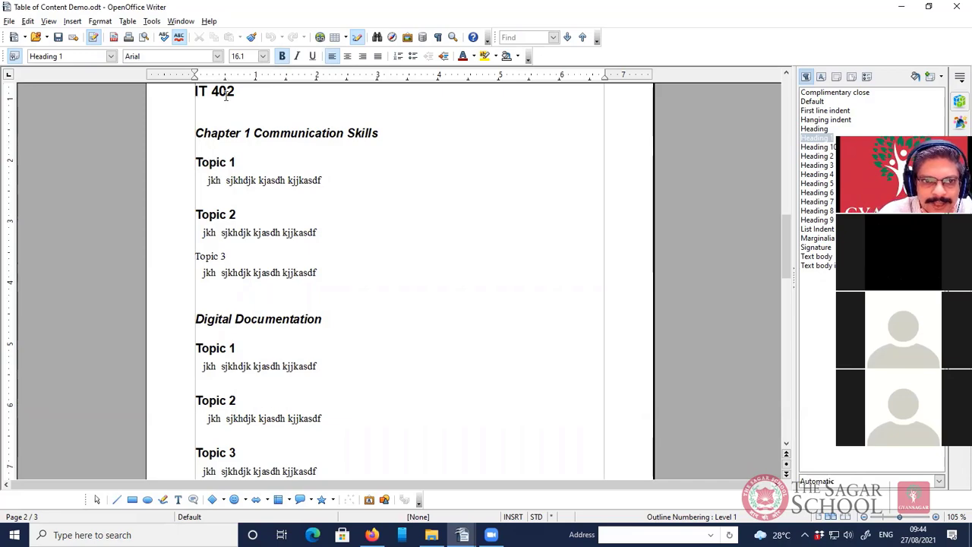
scroll(228, 113, "up", 1)
left_click_drag(209, 120, 227, 120)
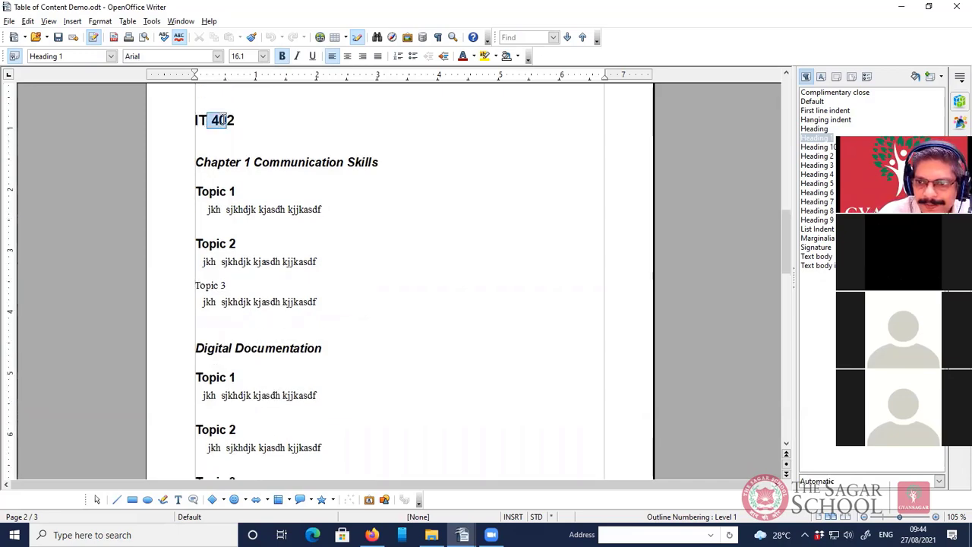
scroll(296, 156, "up", 2)
scroll(297, 156, "up", 18)
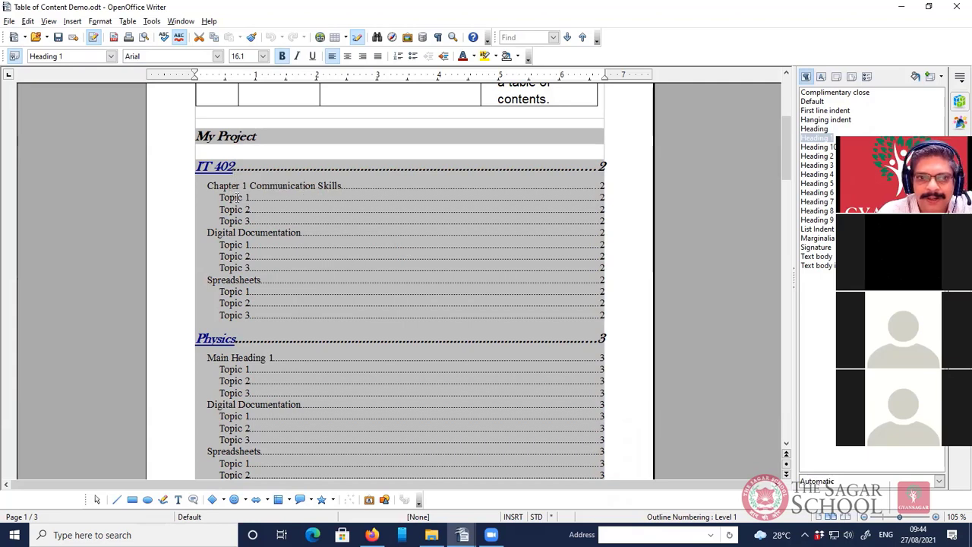
Reopen the table of contents for editing and apply Level 1's hyperlinked entry structure to all levels
right_click(372, 279)
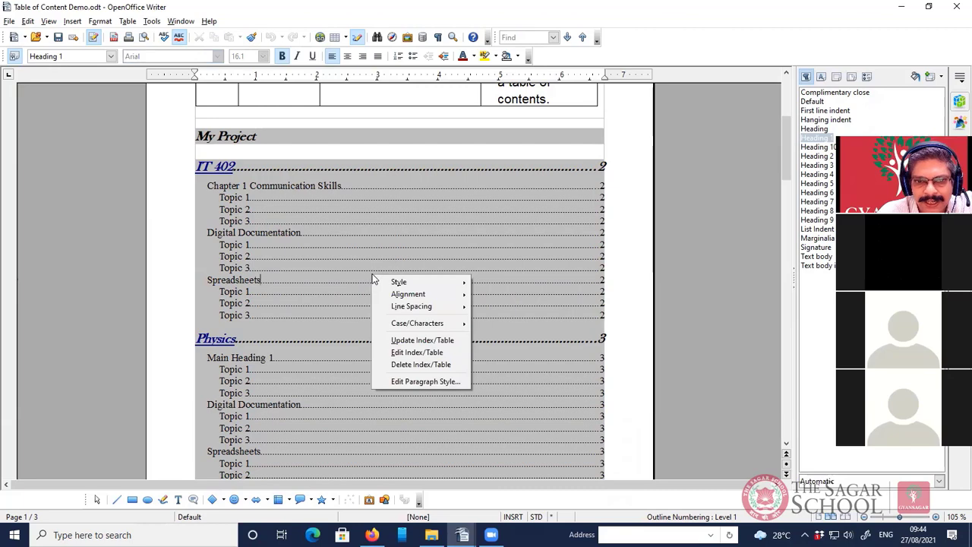
left_click(401, 353)
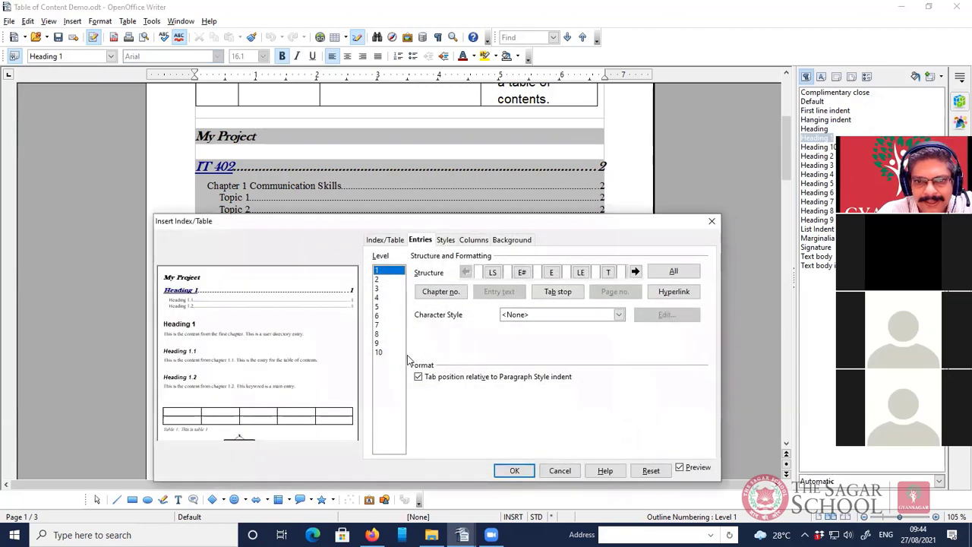
left_click(693, 279)
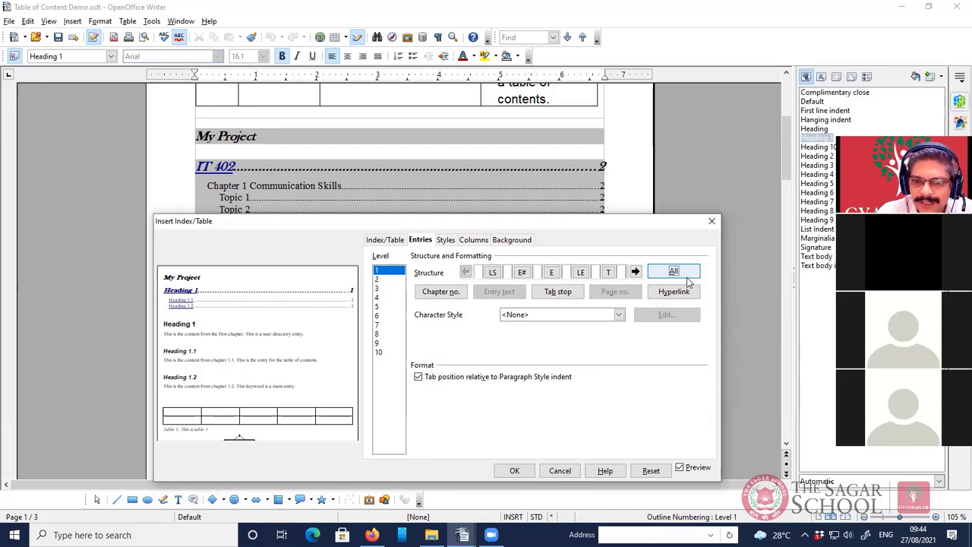
left_click(675, 273)
left_click(514, 471)
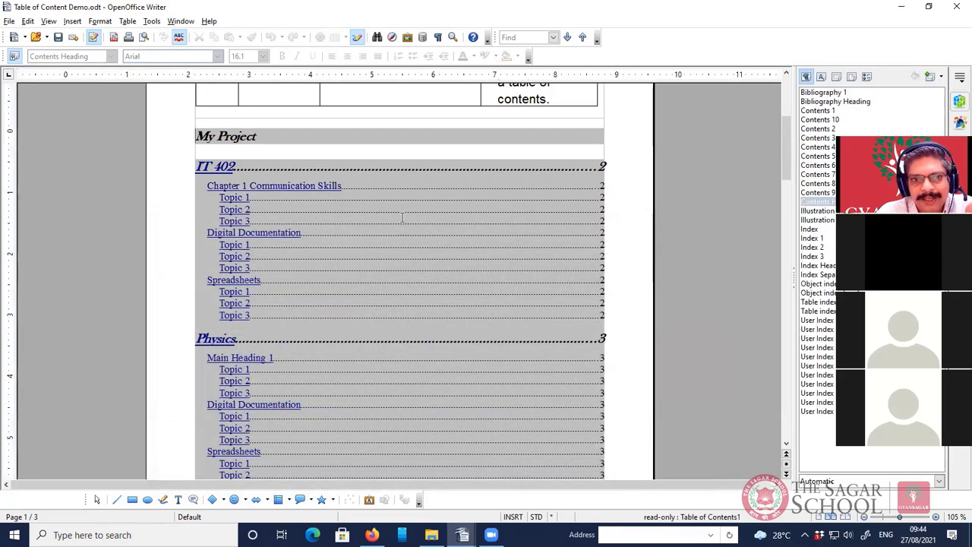
Follow the Chapter 1 Communication Skills link to its heading, and return to the table of contents
scroll(402, 218, "down", 2)
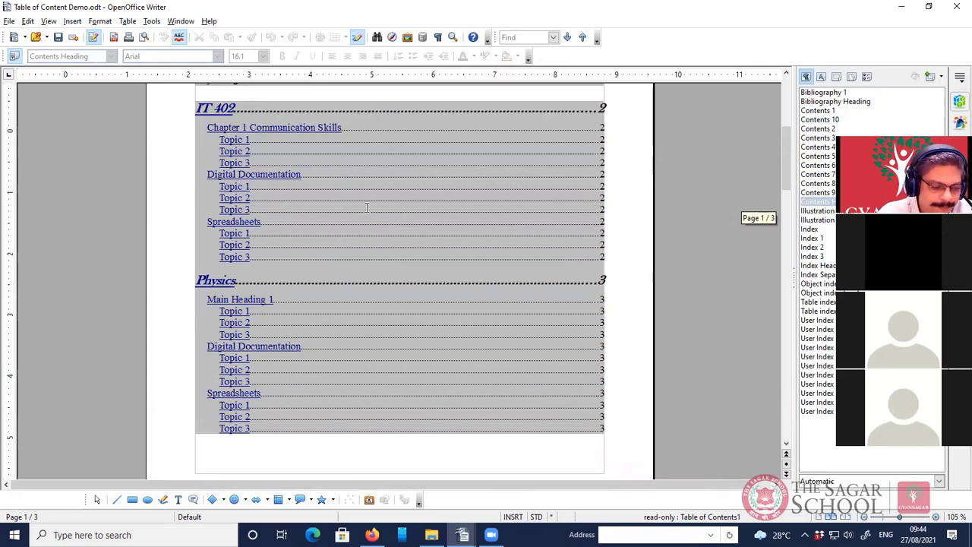
left_click(259, 134, "ctrl")
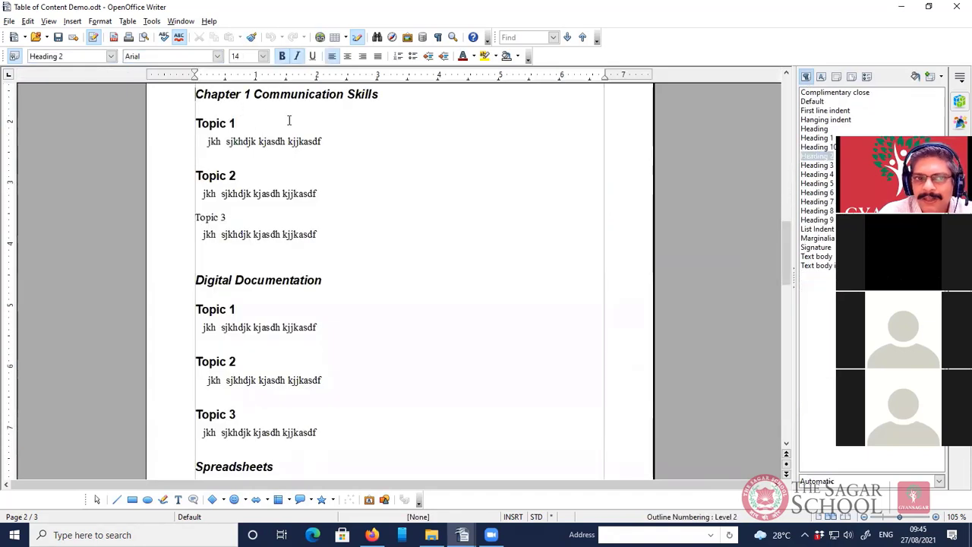
scroll(364, 206, "up", 20)
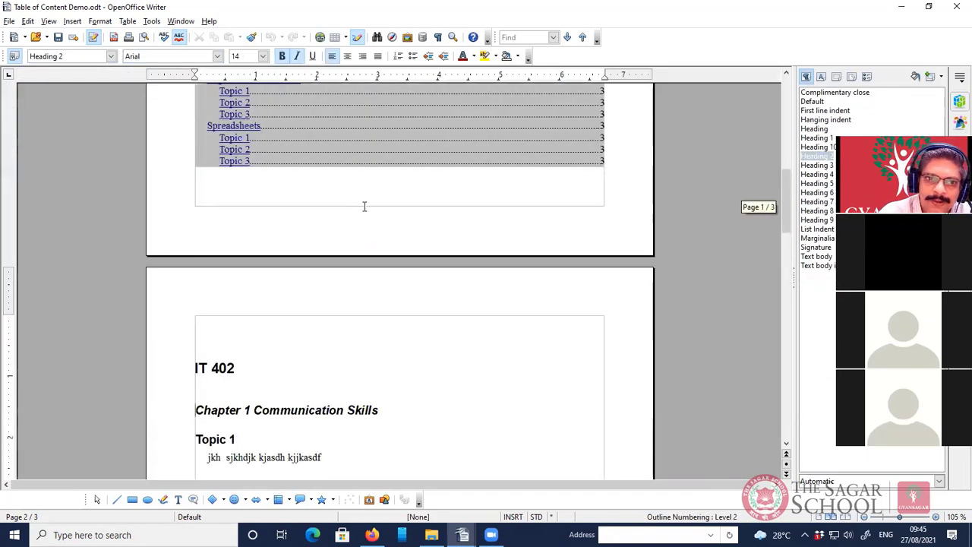
scroll(363, 209, "down", 1)
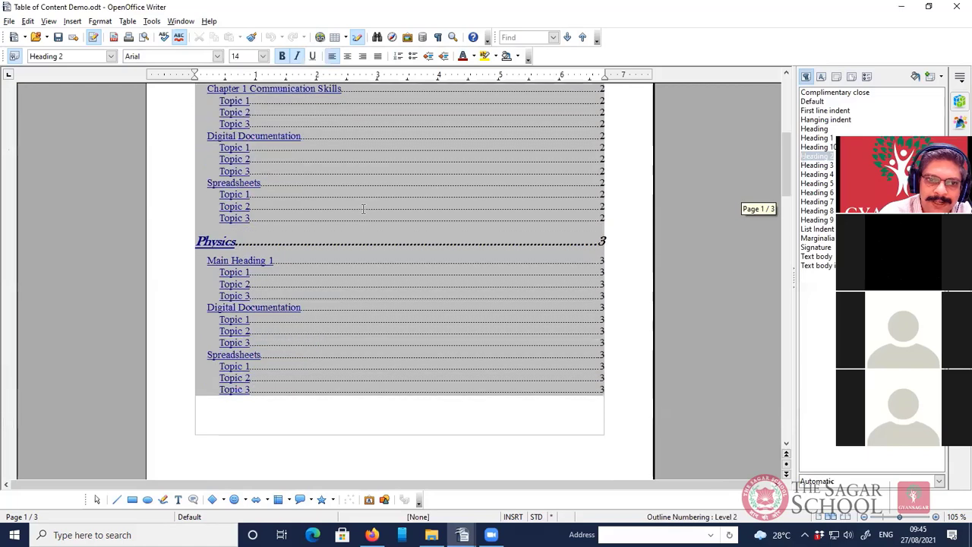
Follow the Main Heading 1 link in the table of contents to its heading under Physics, and return to the table
left_click(244, 261, "ctrl")
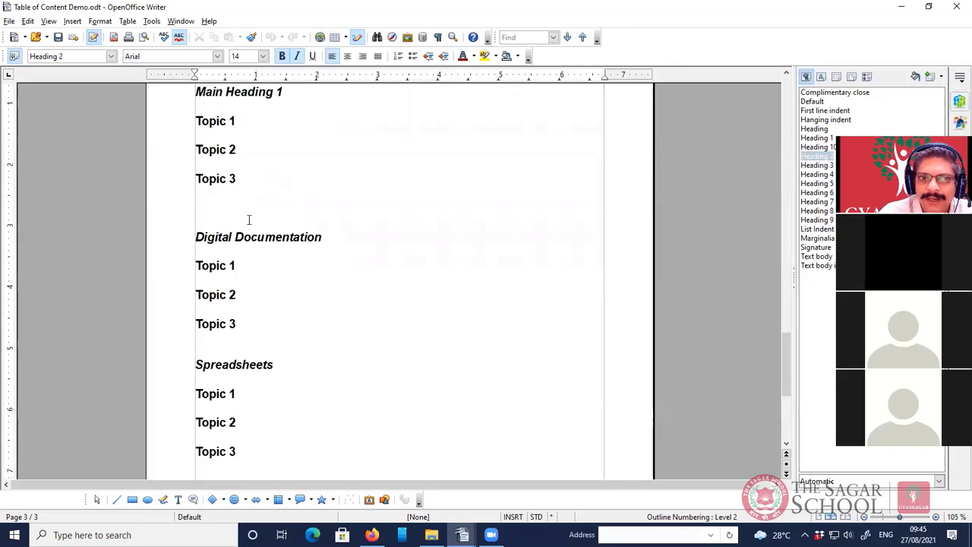
scroll(247, 220, "up", 2)
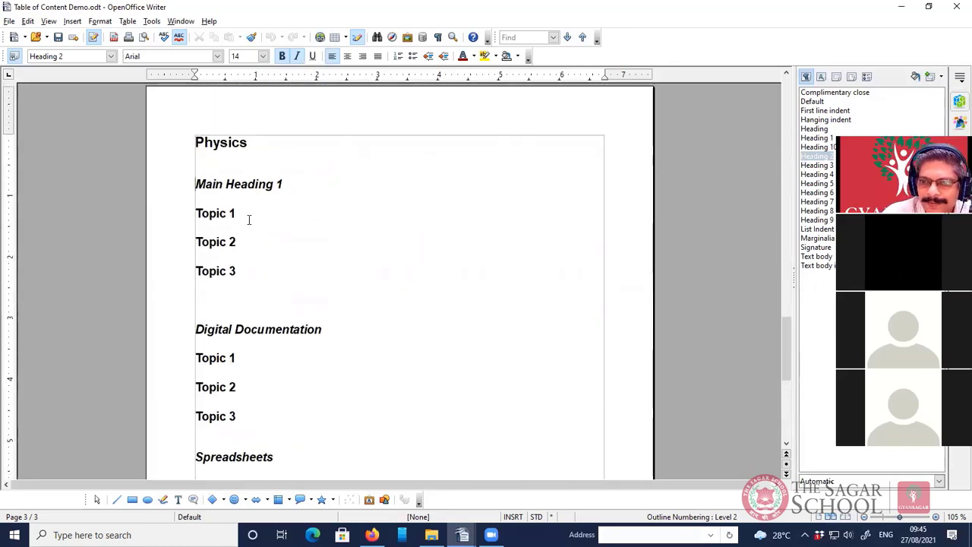
scroll(251, 219, "down", 8)
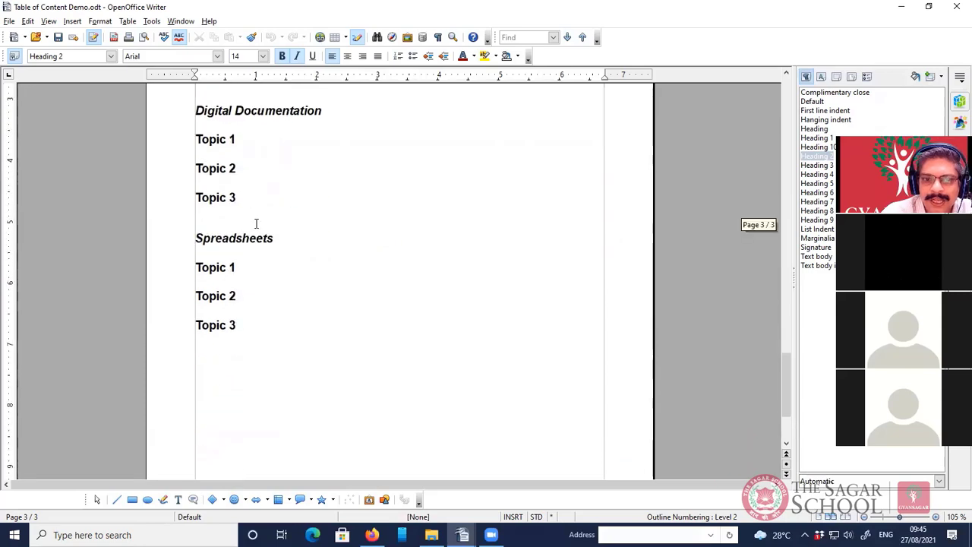
scroll(266, 220, "up", 15)
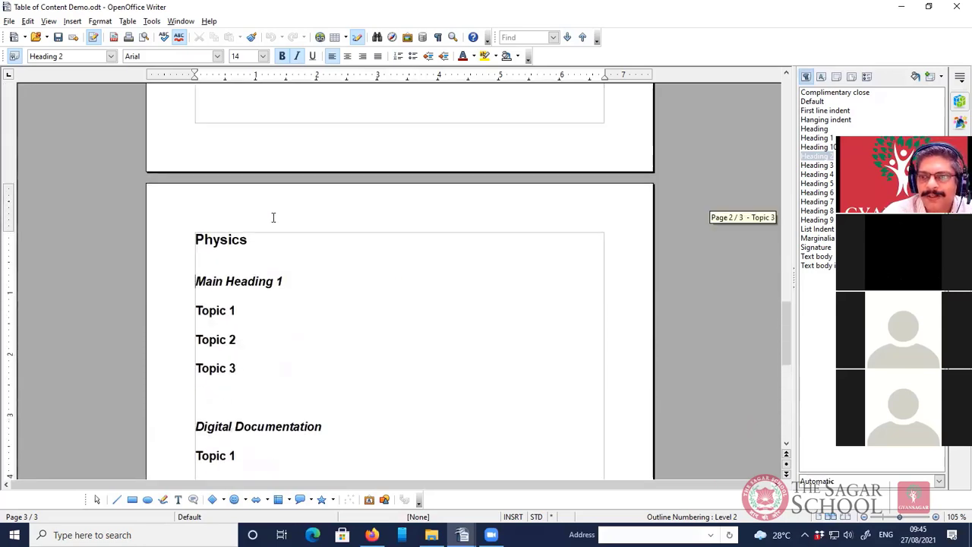
scroll(273, 216, "up", 10)
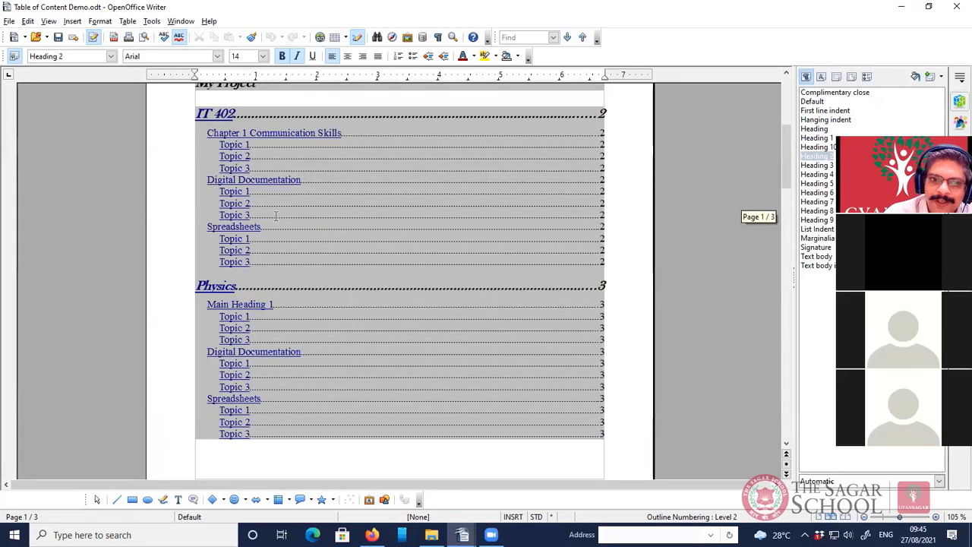
Review the hyperlinked entries under IT 402 and Physics throughout the table of contents
scroll(266, 198, "down", 1)
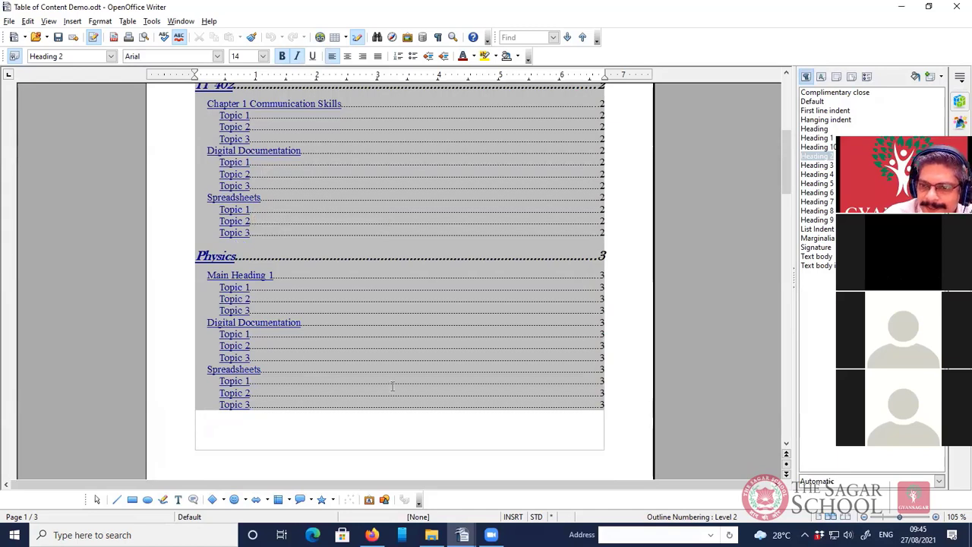
scroll(444, 315, "up", 3)
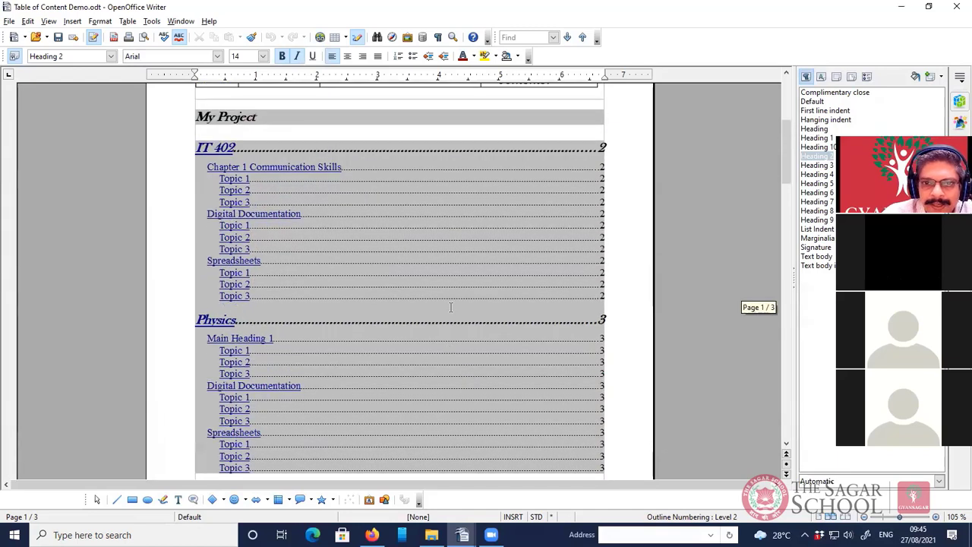
scroll(450, 307, "down", 1)
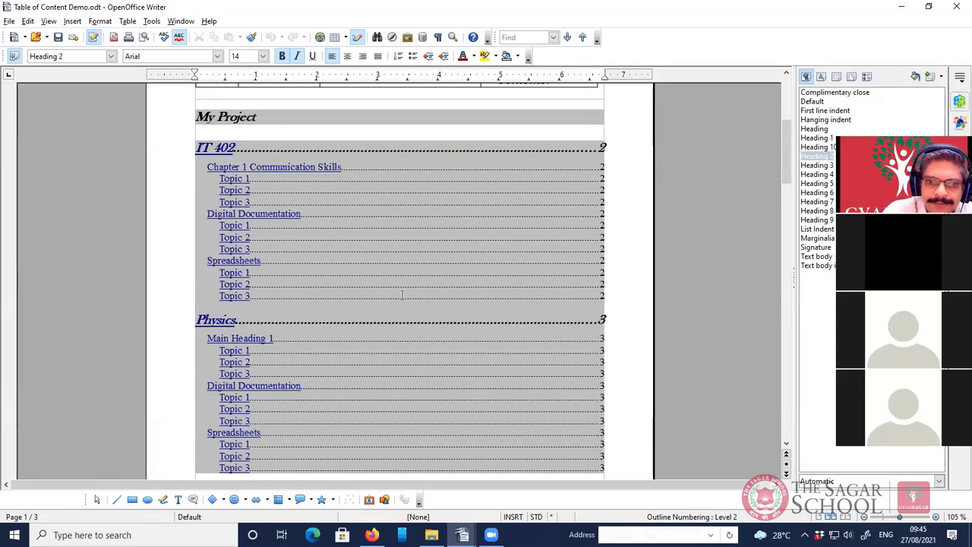
scroll(410, 292, "down", 1)
scroll(424, 285, "down", 2)
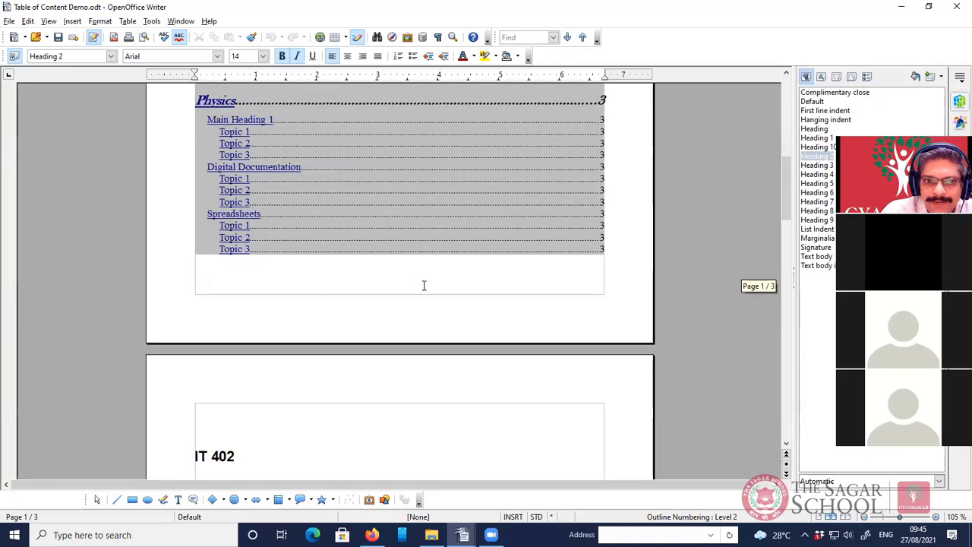
scroll(424, 285, "up", 1)
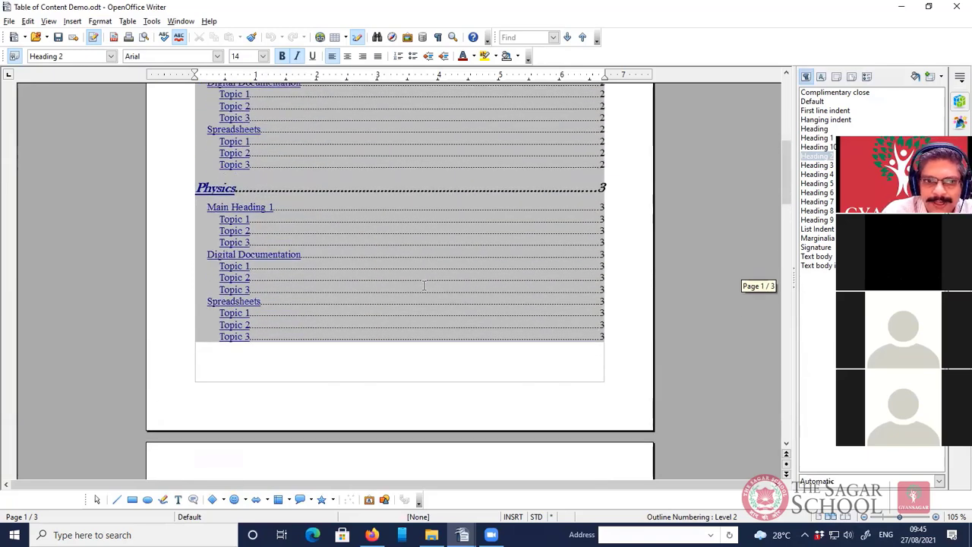
scroll(424, 285, "down", 2)
scroll(424, 284, "up", 1)
scroll(424, 285, "up", 5)
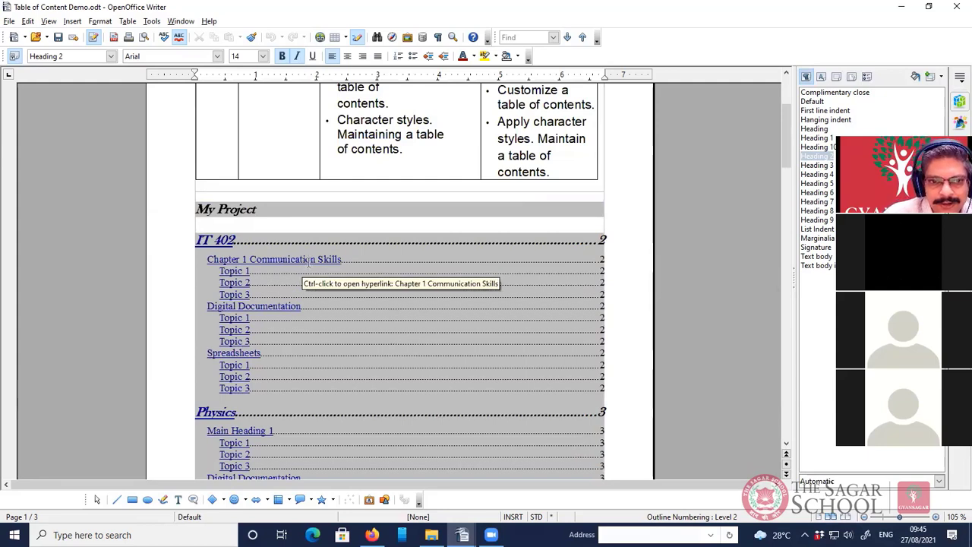
Reopen the table of contents for editing and turn off its protection against manual changes
left_click(310, 259)
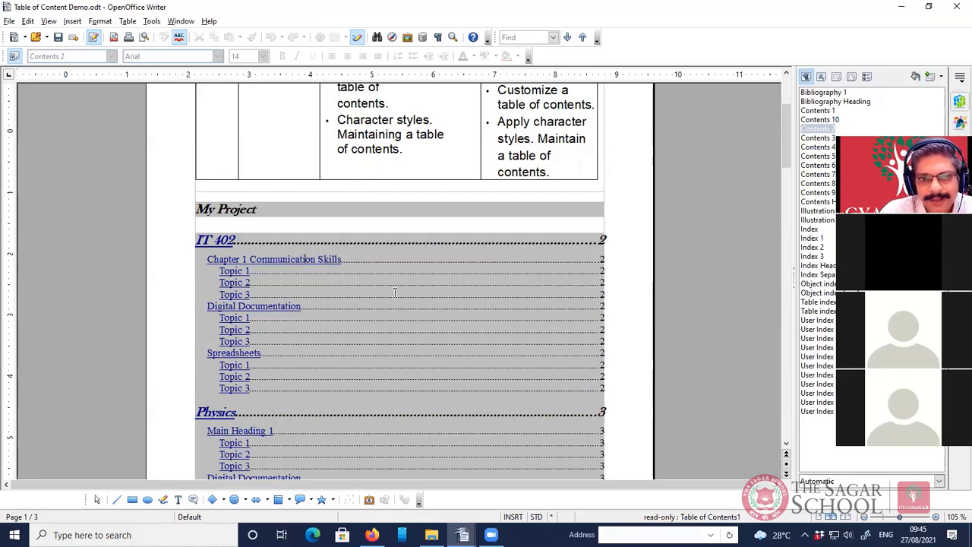
scroll(393, 289, "down", 1)
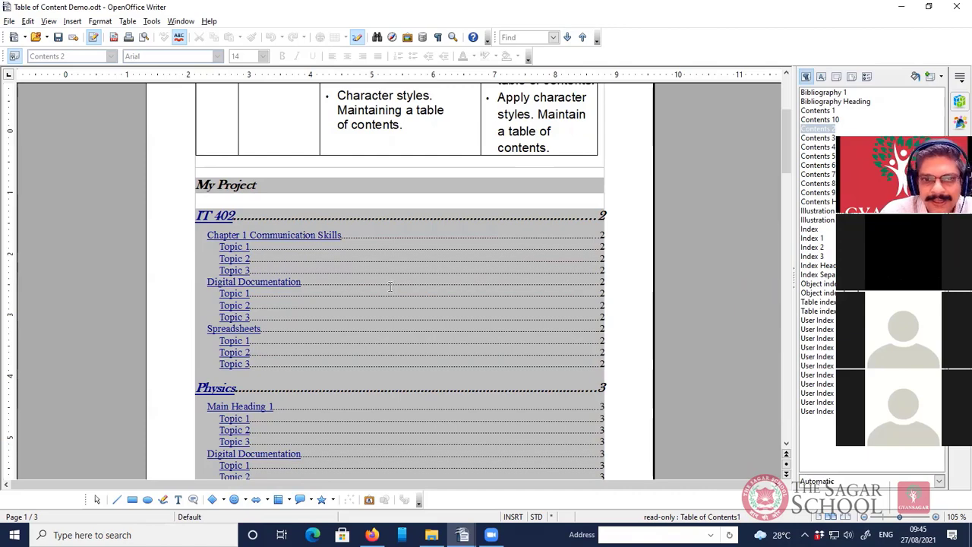
right_click(390, 287)
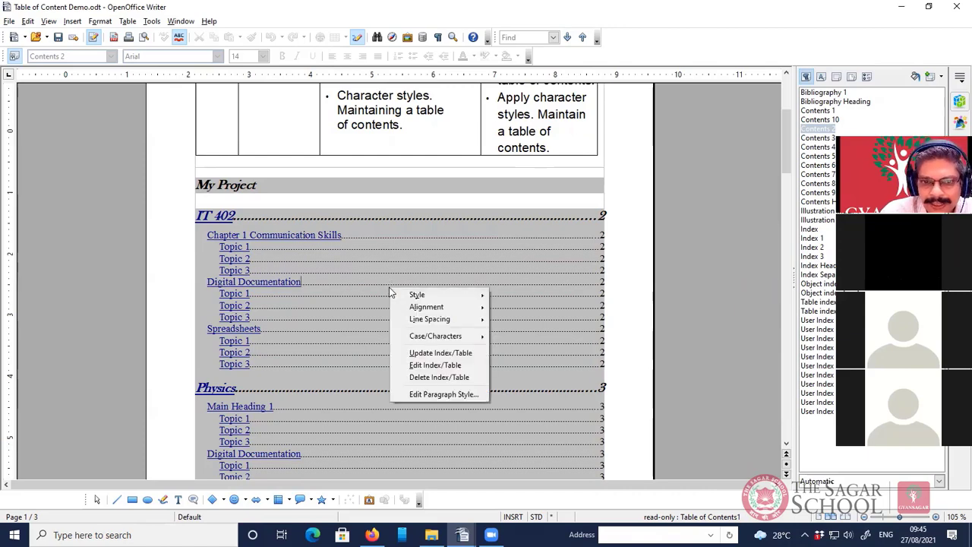
left_click(423, 369)
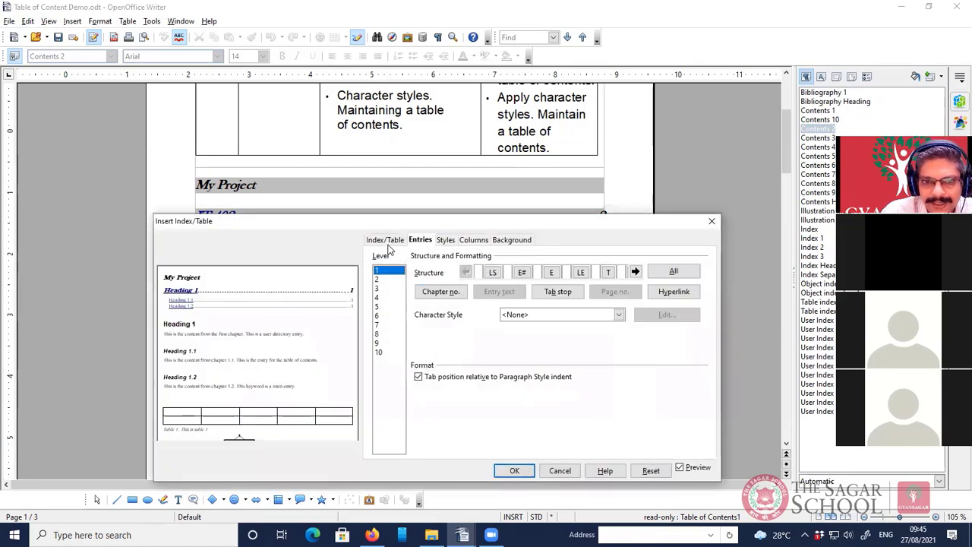
left_click(386, 241)
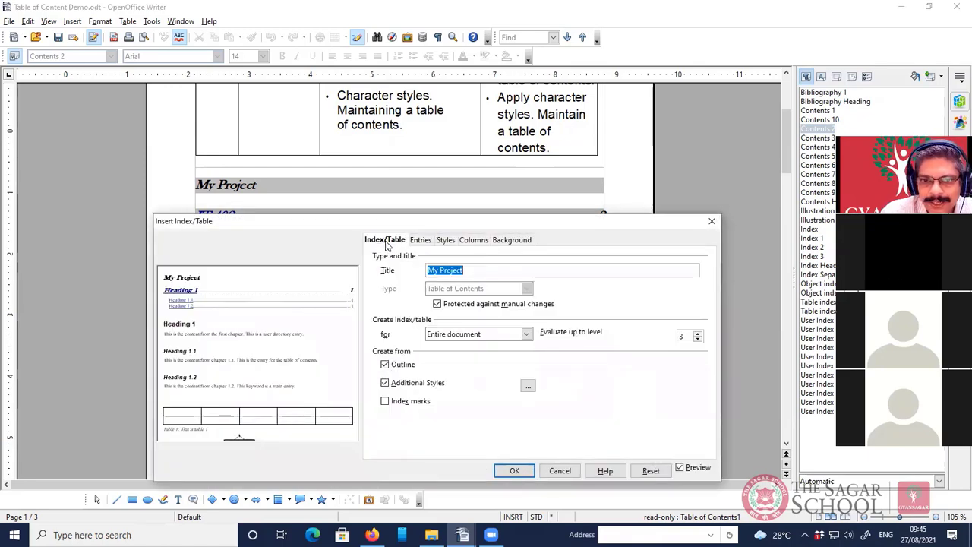
left_click(437, 304)
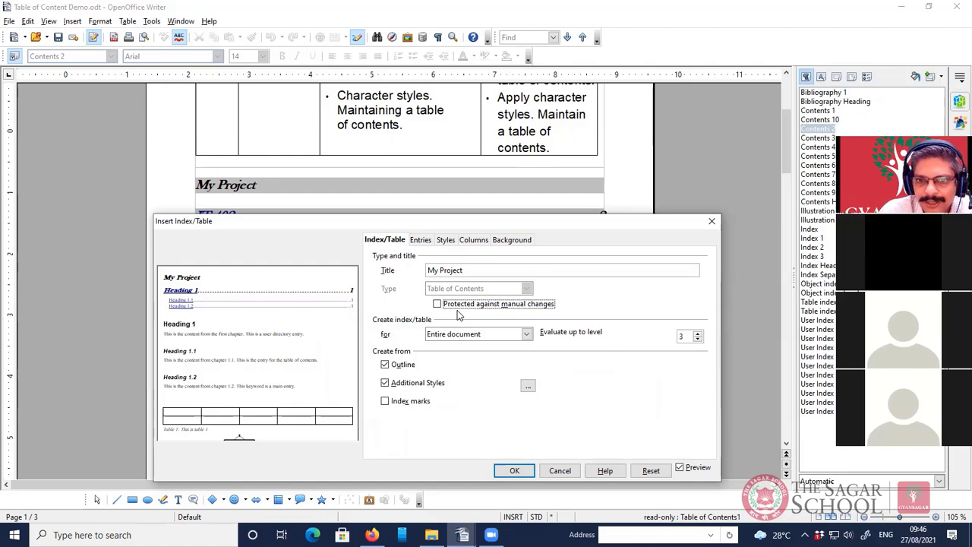
left_click(514, 470)
Delete "ommunica" from the Chapter 1 Communication Skills entry in the table of contents, and undo the deletion
left_click(299, 235)
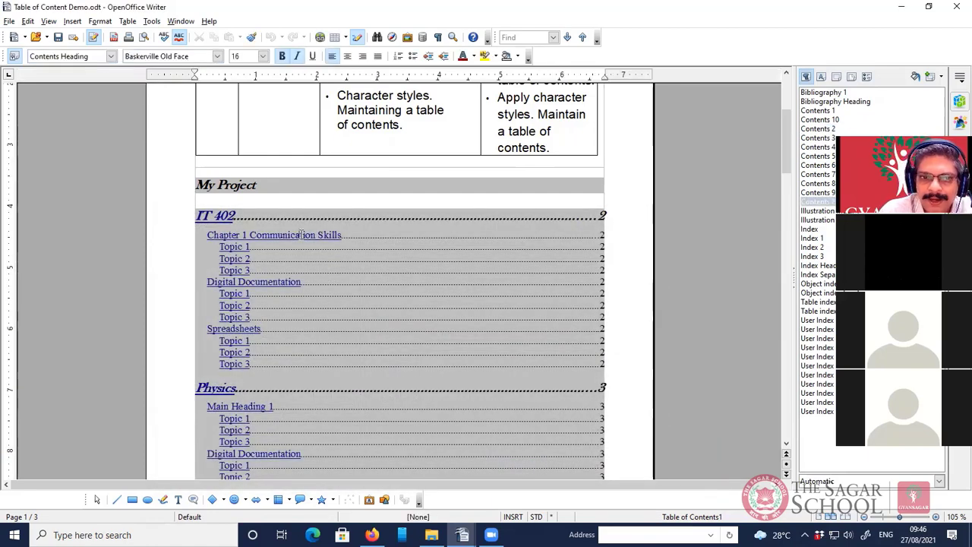
key("BackSpace")
key("BackSpace")
key("BackSpace")
key("BackSpace")
key("BackSpace")
key("BackSpace")
key("BackSpace")
key("BackSpace")
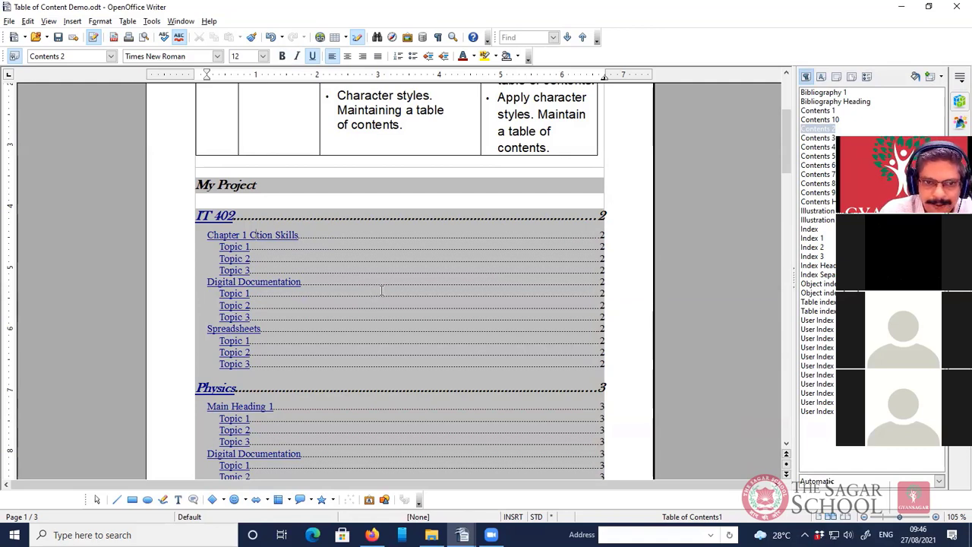
key("ctrl+z")
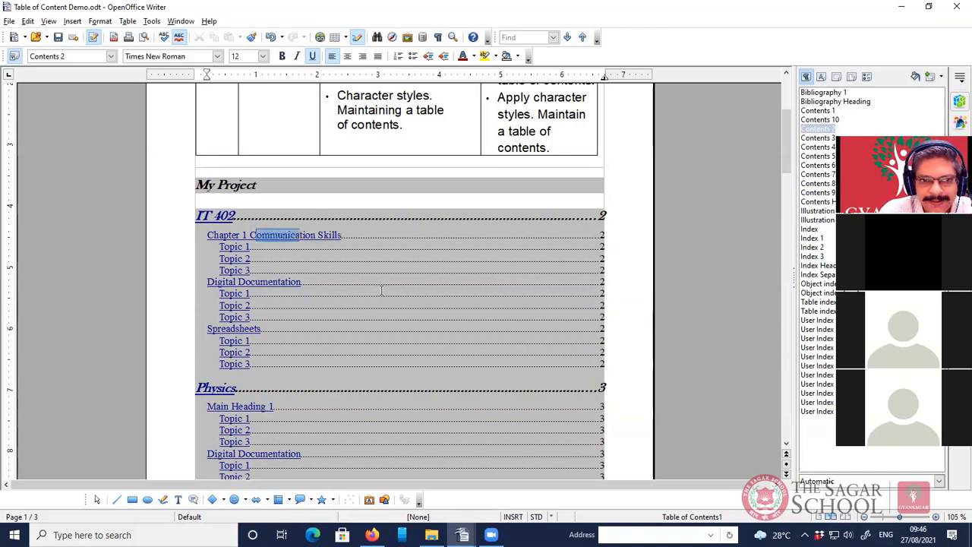
Turn protection against manual changes back on for the table of contents
left_click(381, 291)
right_click(381, 291)
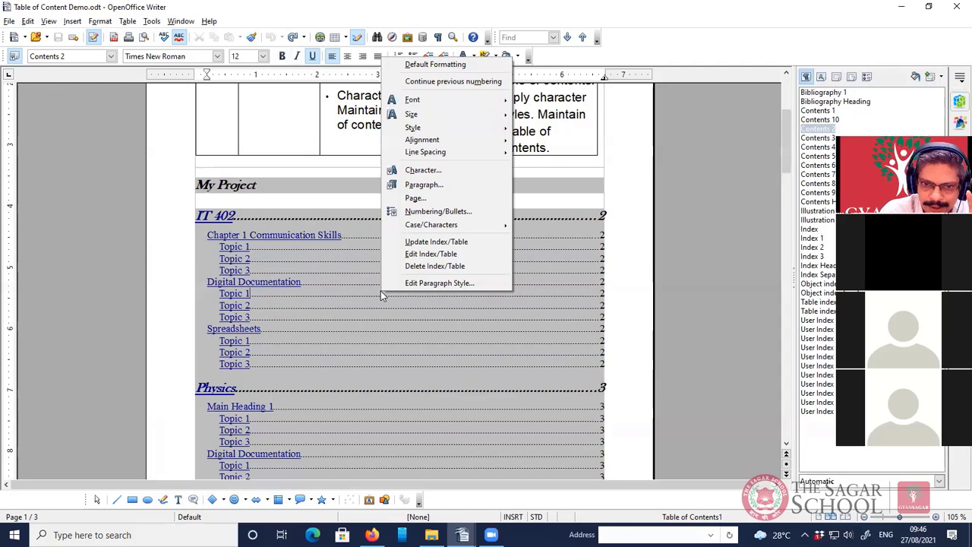
left_click(415, 254)
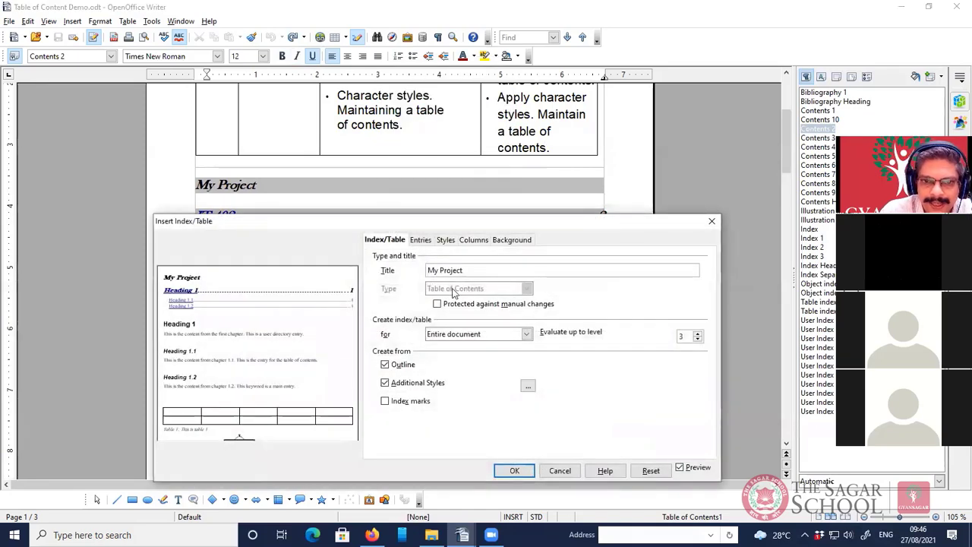
left_click(461, 303)
left_click(516, 471)
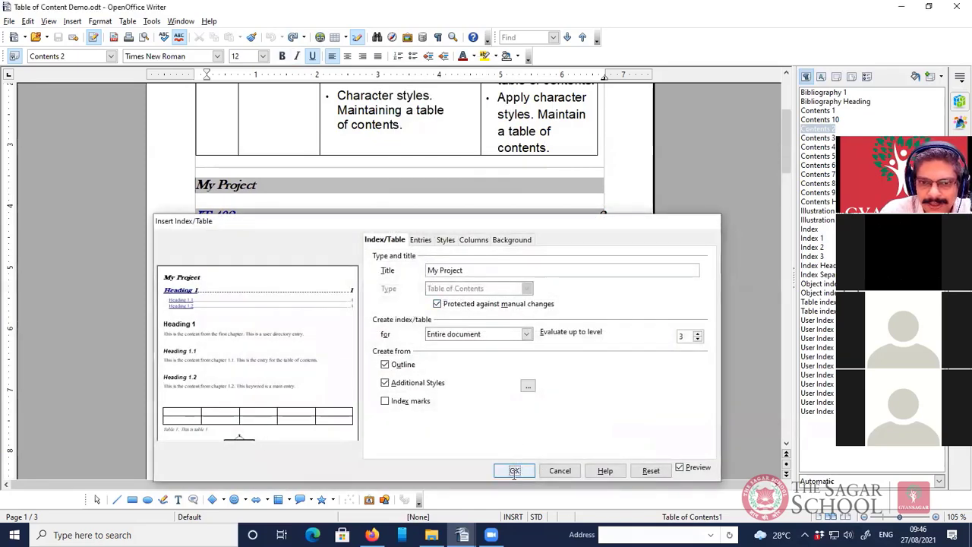
left_click(312, 234)
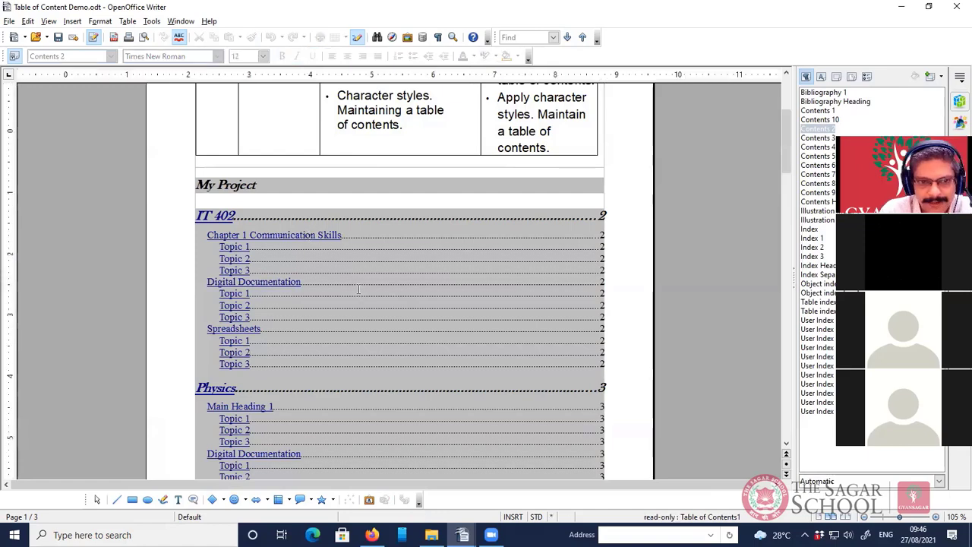
Shorten the Chapter 1 Communication Skills heading on page 2 to "Chapter 1 Com"
scroll(380, 289, "down", 10)
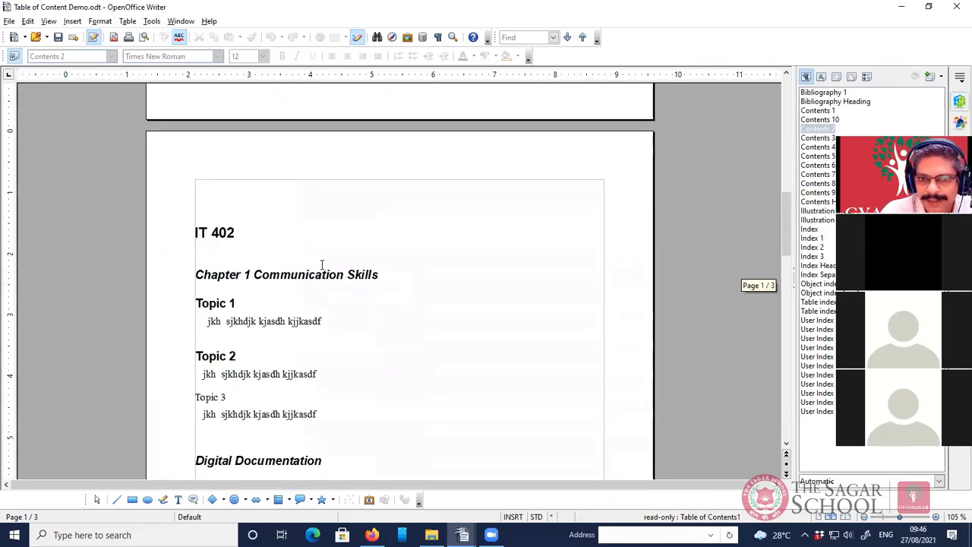
left_click(248, 262)
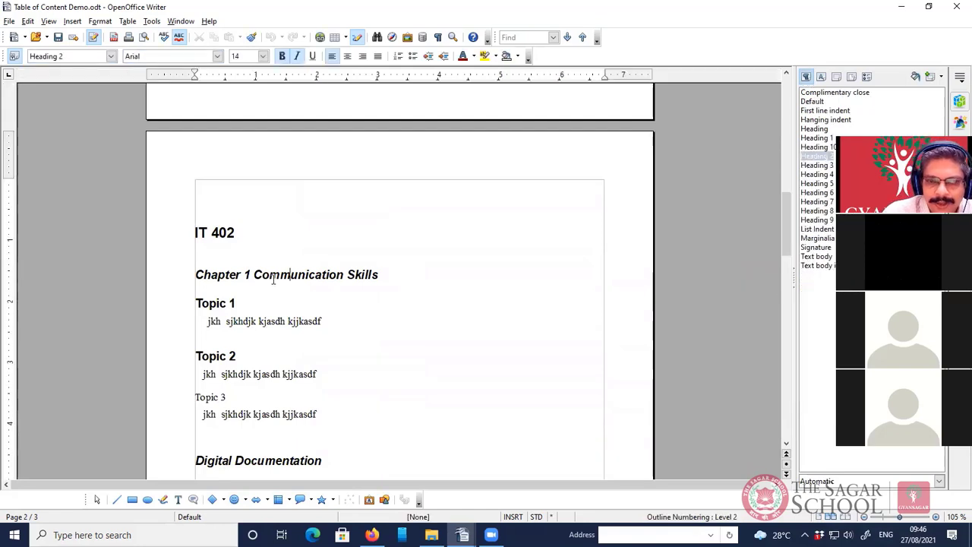
left_click(293, 280)
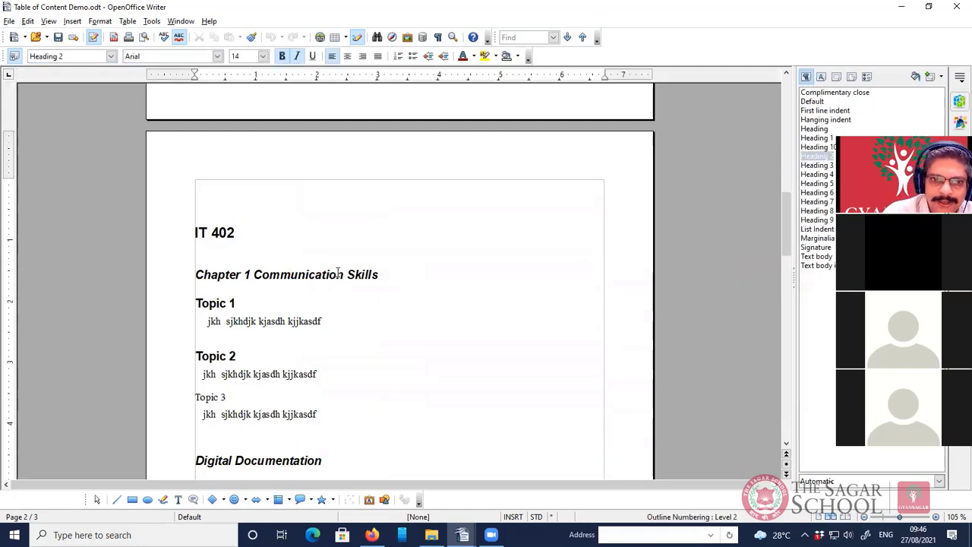
left_click_drag(343, 274, 267, 275)
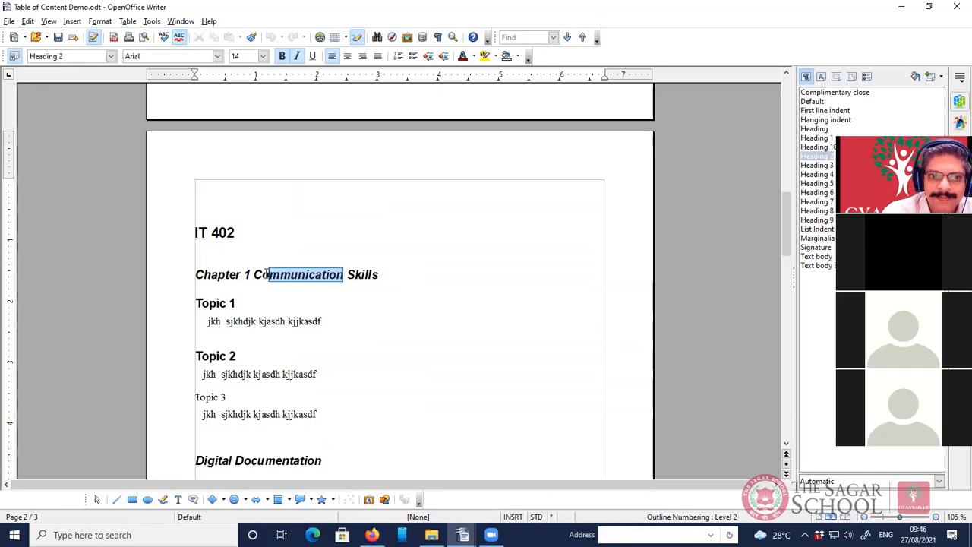
key("Delete")
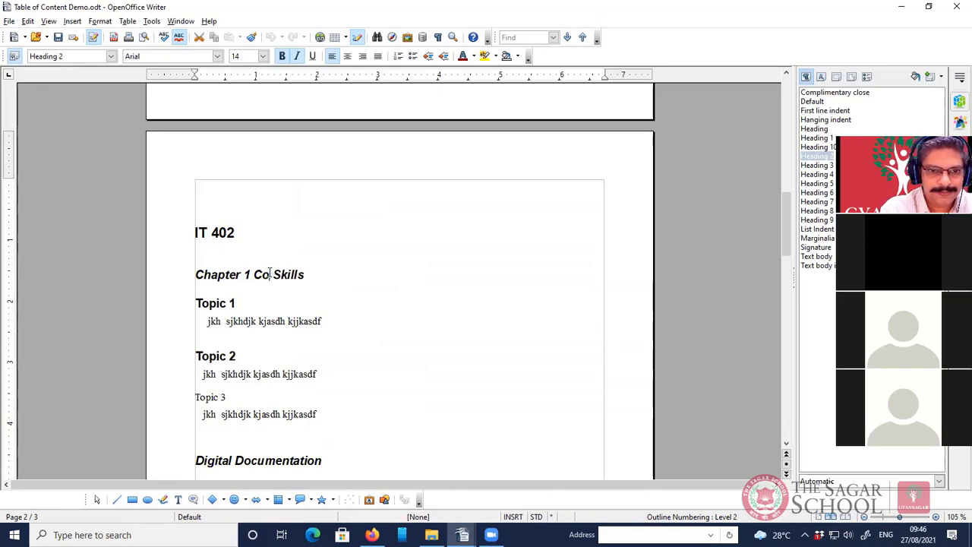
type("mm")
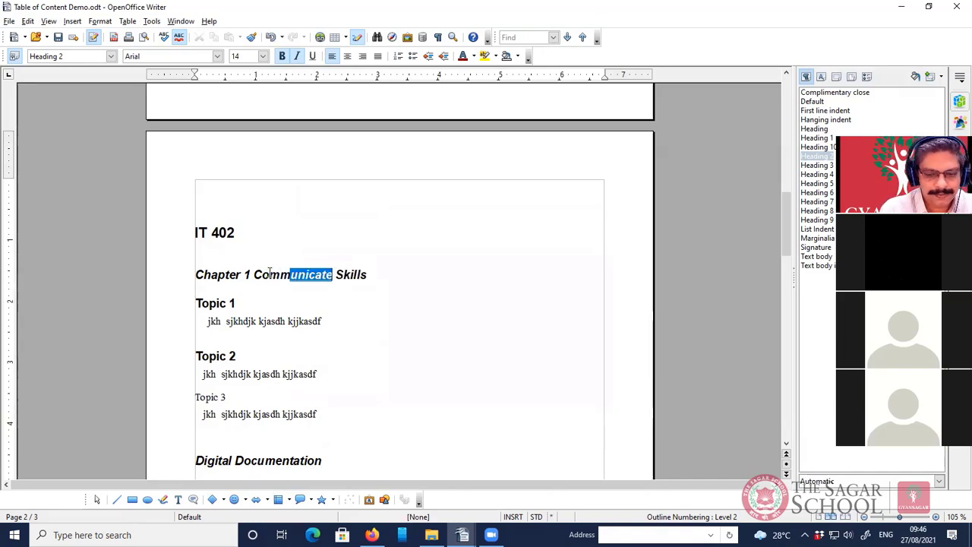
key("Delete")
key("Delete")
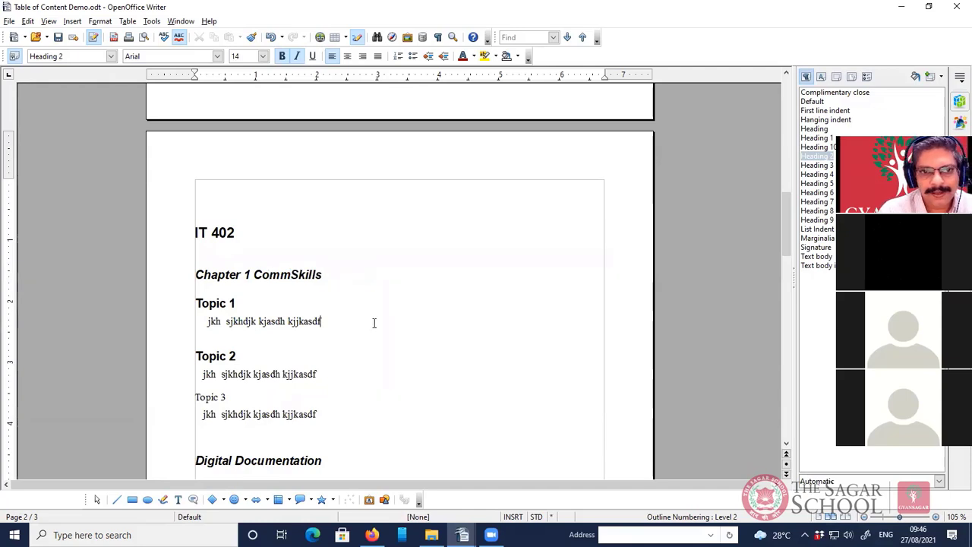
left_click(340, 273)
key("BackSpace")
key("BackSpace")
key("BackSpace")
key("BackSpace")
key("BackSpace")
key("BackSpace")
key("BackSpace")
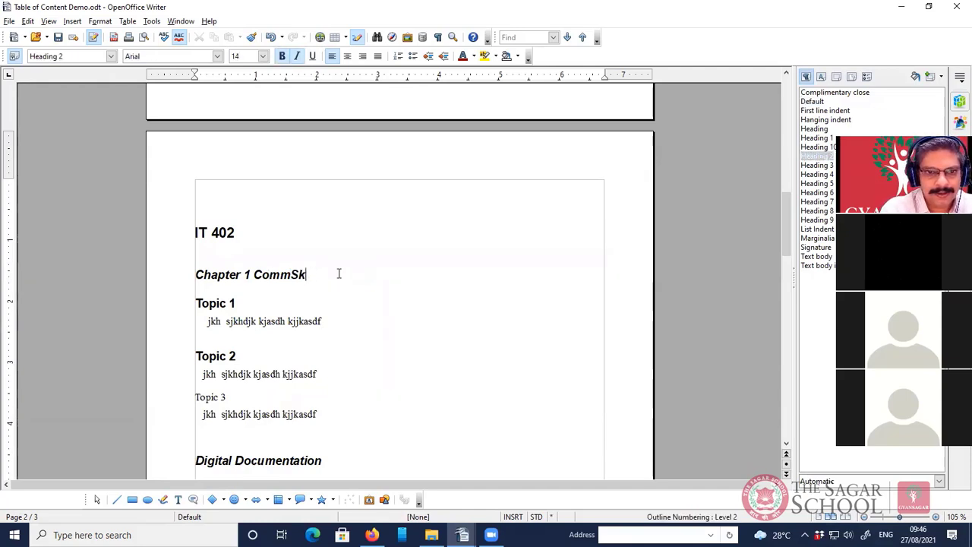
left_click(343, 325)
Update the table of contents to pick up the edited Chapter 1 heading
scroll(339, 321, "up", 10)
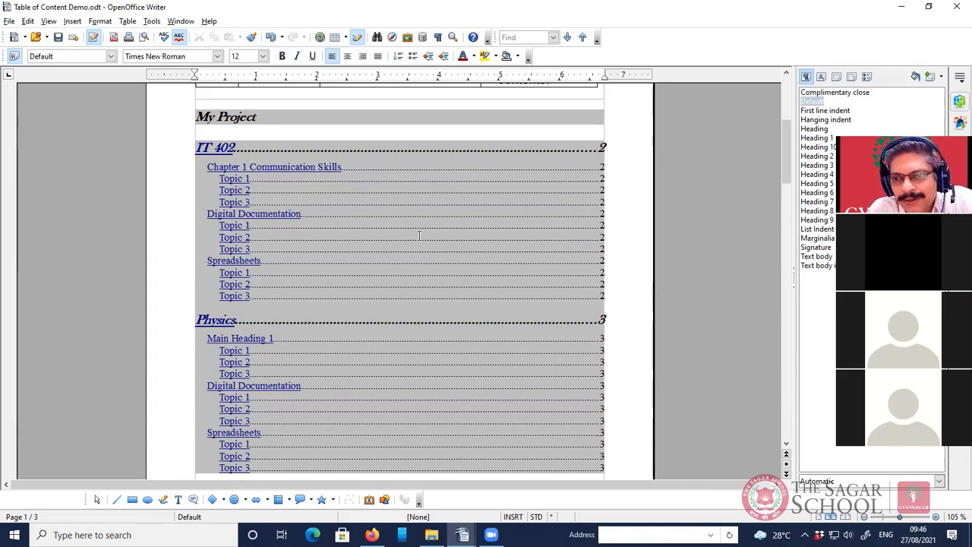
right_click(427, 277)
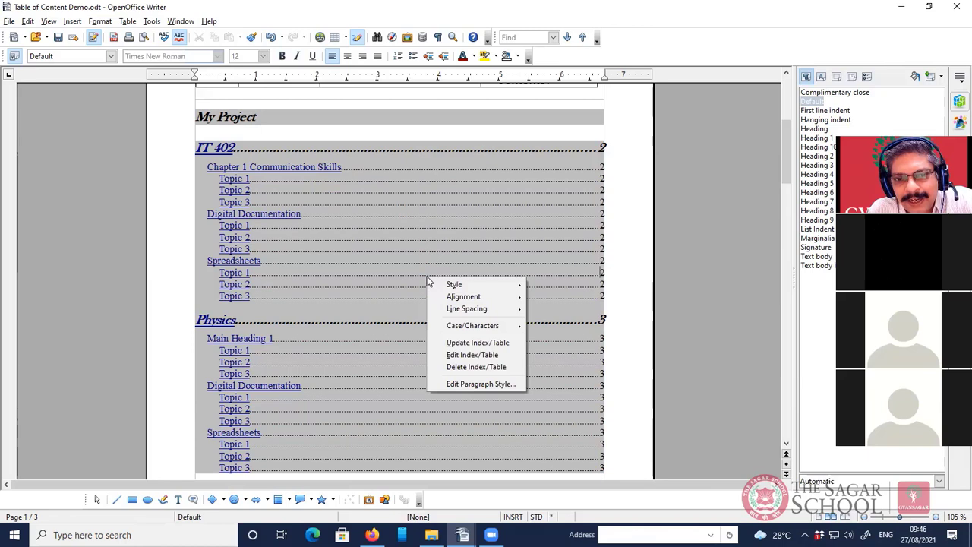
left_click(442, 344)
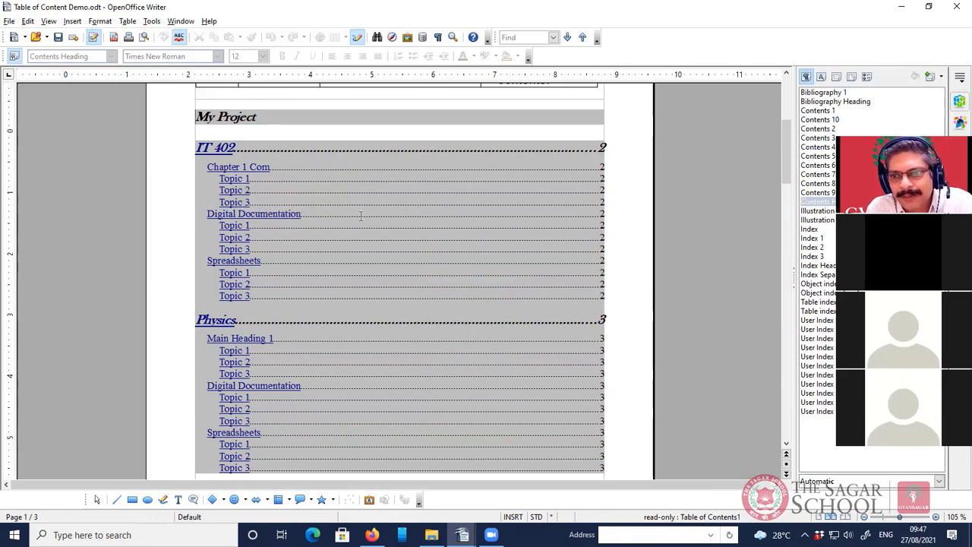
Delete the whole My Project table of contents from the document
right_click(428, 253)
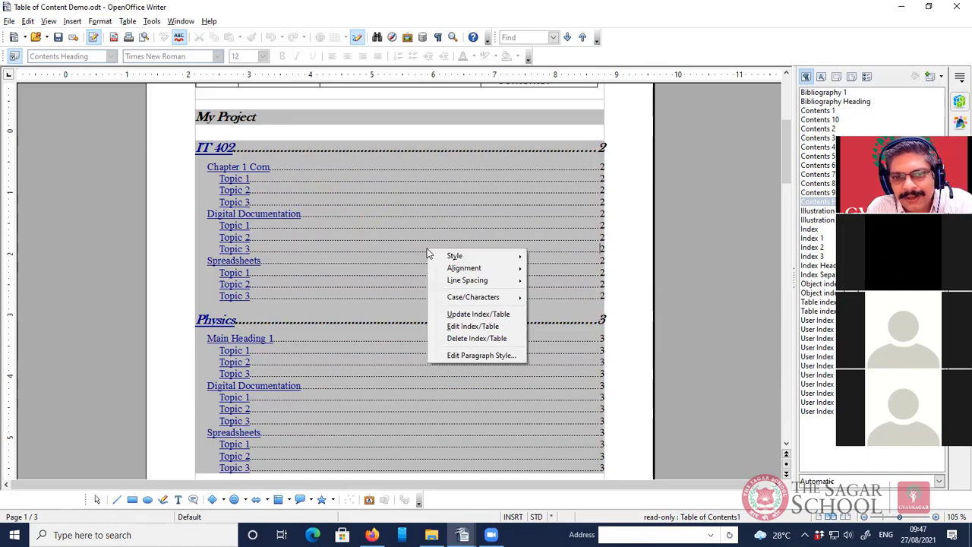
left_click(471, 340)
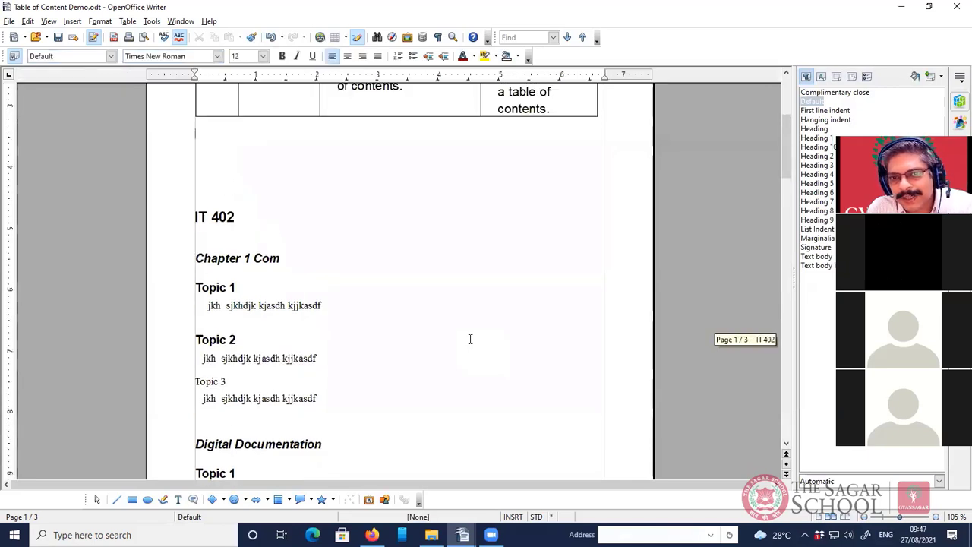
scroll(470, 338, "up", 6)
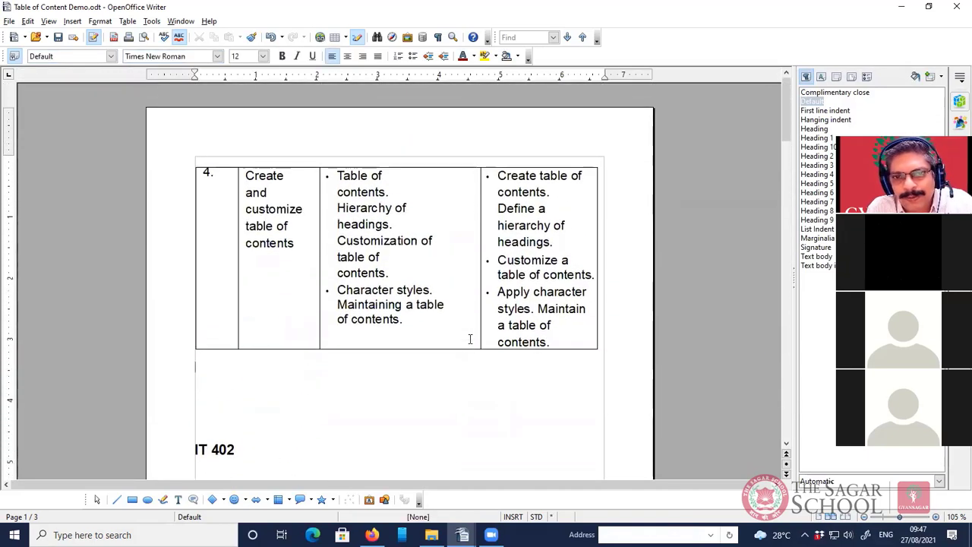